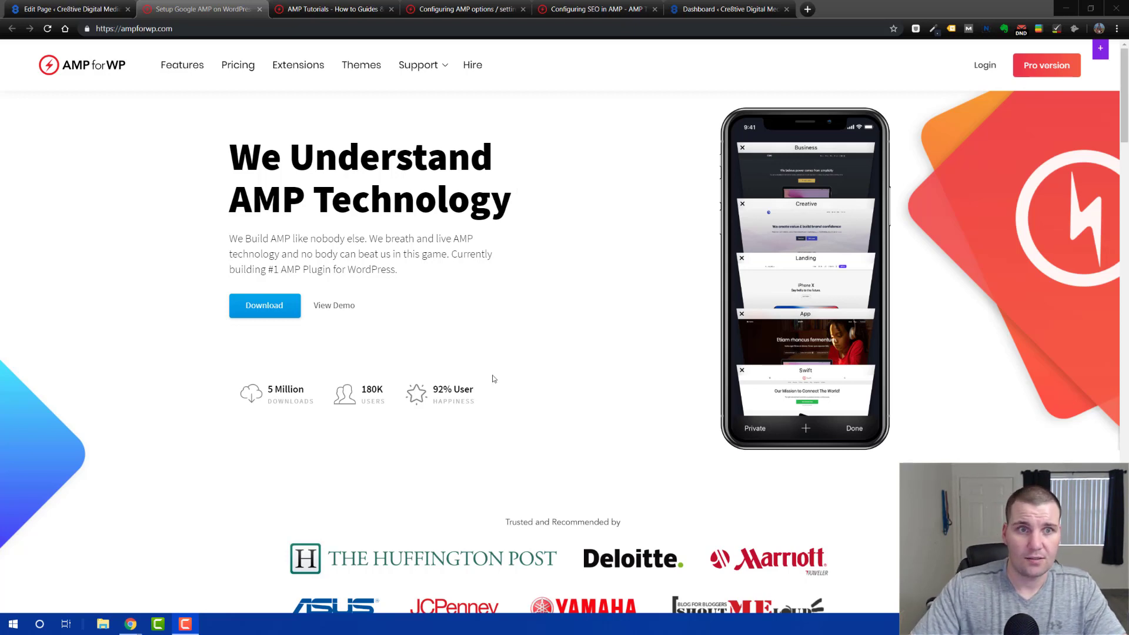
Bring up the two incognito blog windows side by side and compare the post listings of the regular mobile and AMP versions.
{"action": "left_click", "coordinate": [133, 626]}
{"action": "left_click_drag", "start_coordinate": [329, 16], "coordinate": [542, 25]}
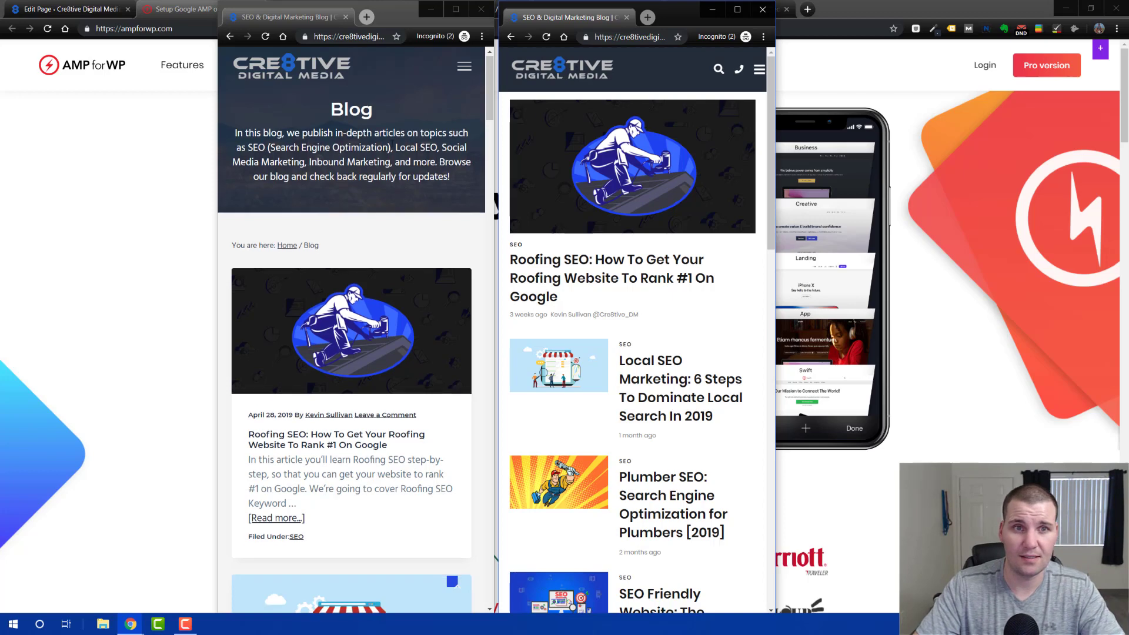
{"action": "scroll", "coordinate": [377, 167], "scroll_direction": "down", "scroll_amount": 3}
{"action": "scroll", "coordinate": [376, 171], "scroll_direction": "down", "scroll_amount": 1}
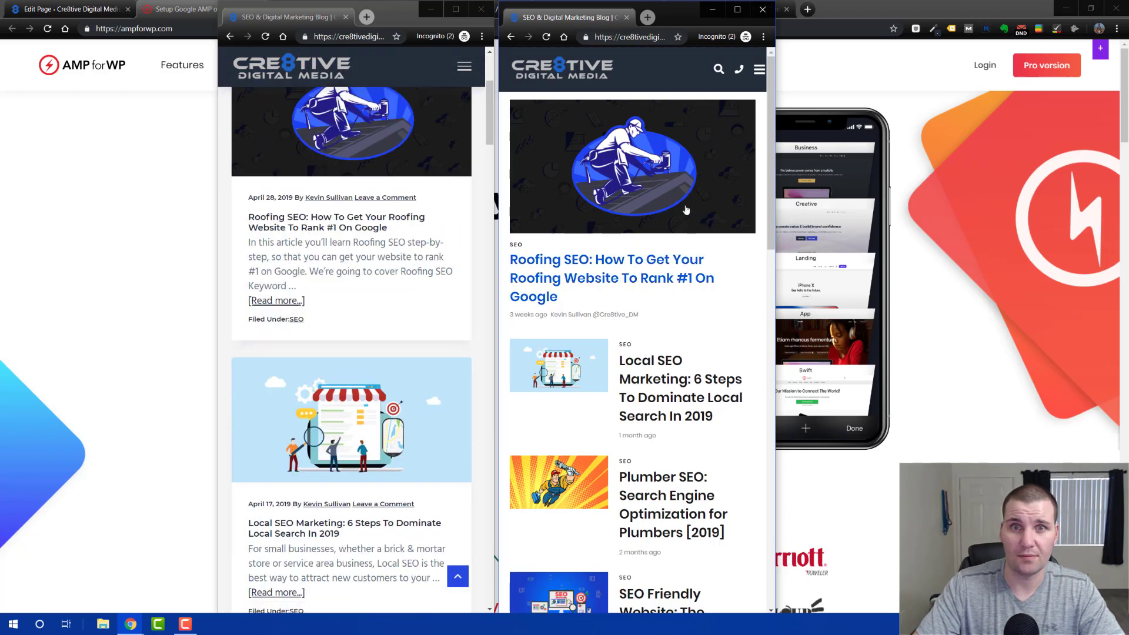
{"action": "scroll", "coordinate": [687, 208], "scroll_direction": "down", "scroll_amount": 7}
{"action": "scroll", "coordinate": [700, 187], "scroll_direction": "down", "scroll_amount": 1}
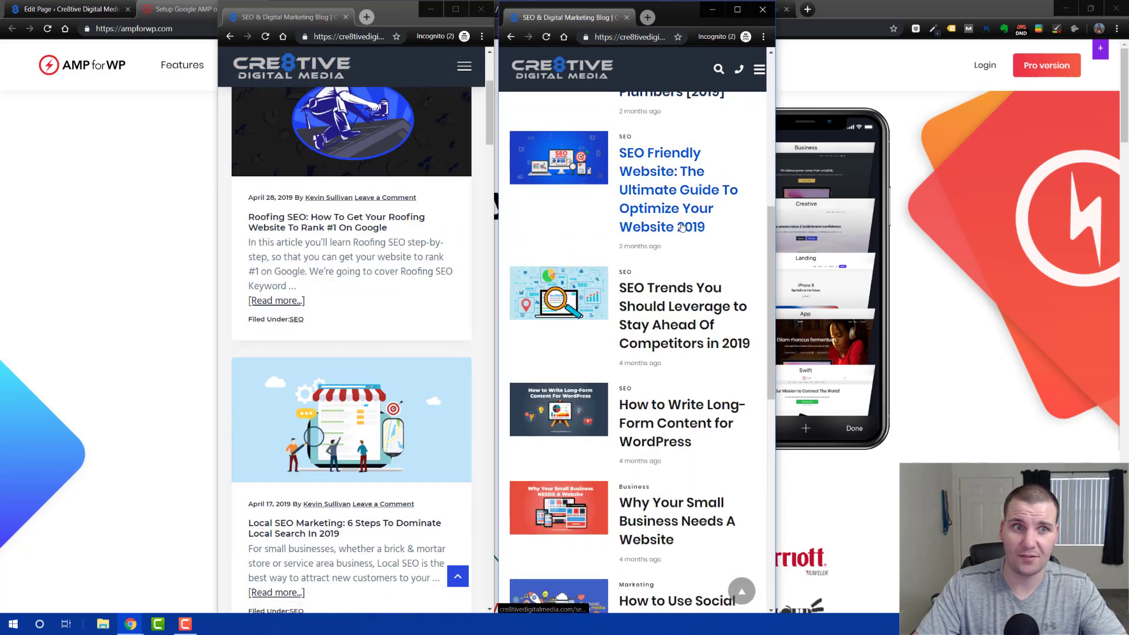
{"action": "scroll", "coordinate": [685, 230], "scroll_direction": "up", "scroll_amount": 8}
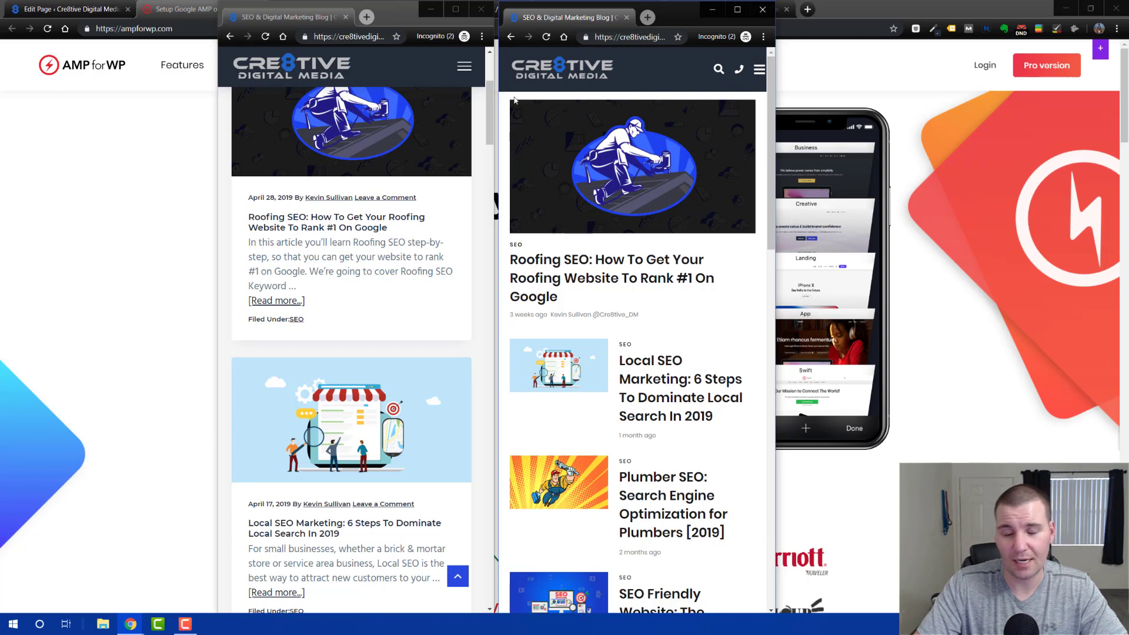
Inspect the AMP blog's navigation menu and the regular blog's header, and return to the AMPforWP website.
{"action": "left_click", "coordinate": [758, 70]}
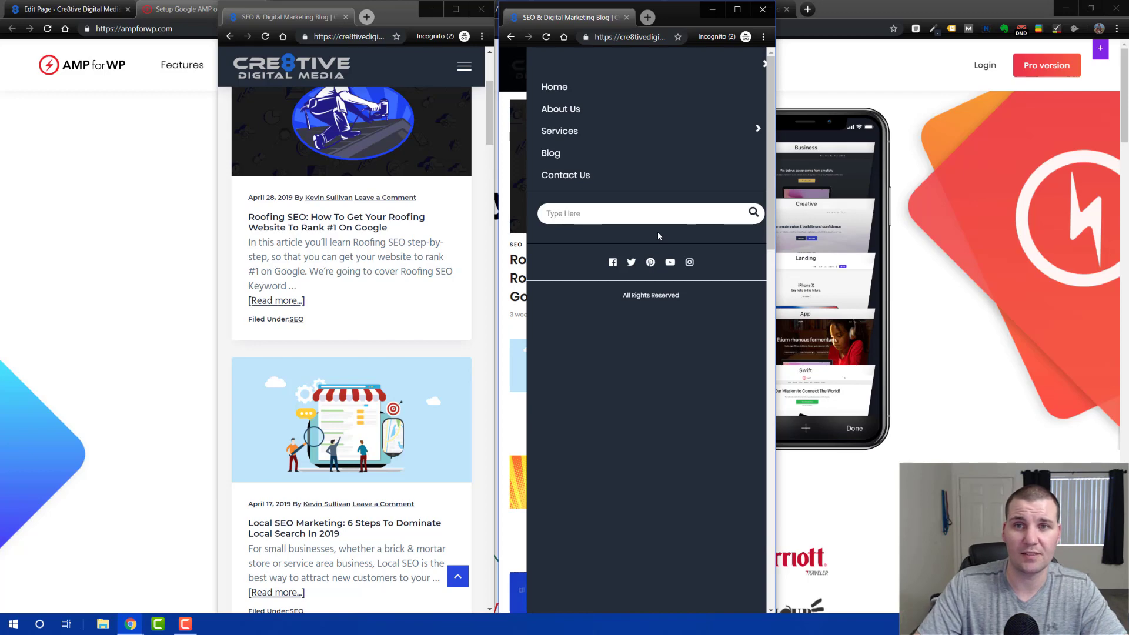
{"action": "left_click", "coordinate": [764, 63]}
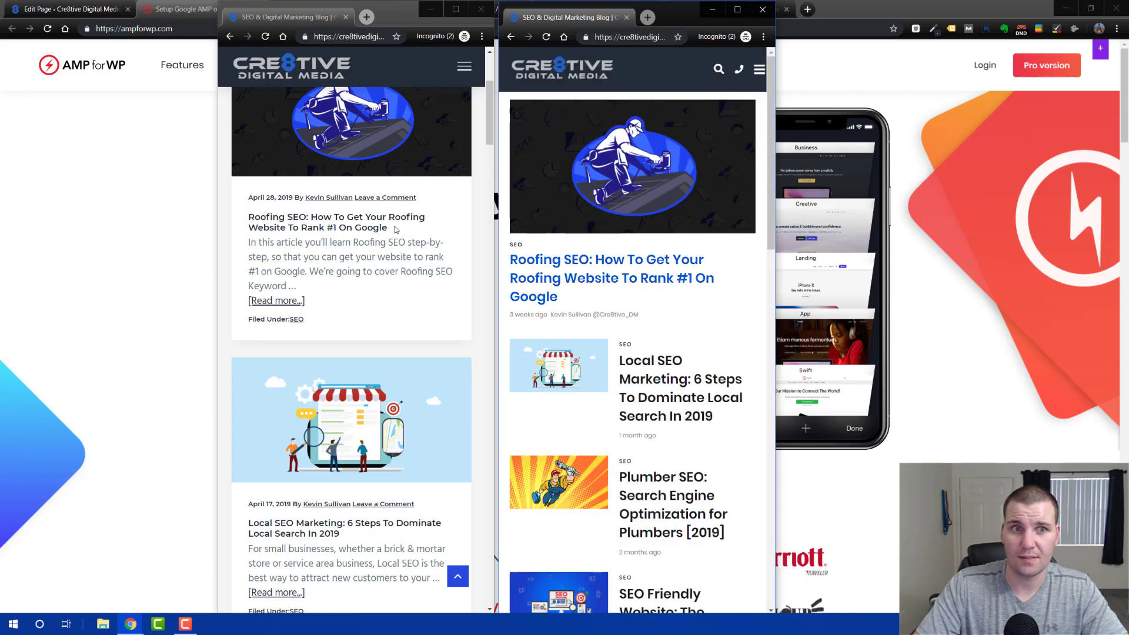
{"action": "scroll", "coordinate": [415, 211], "scroll_direction": "up", "scroll_amount": 4}
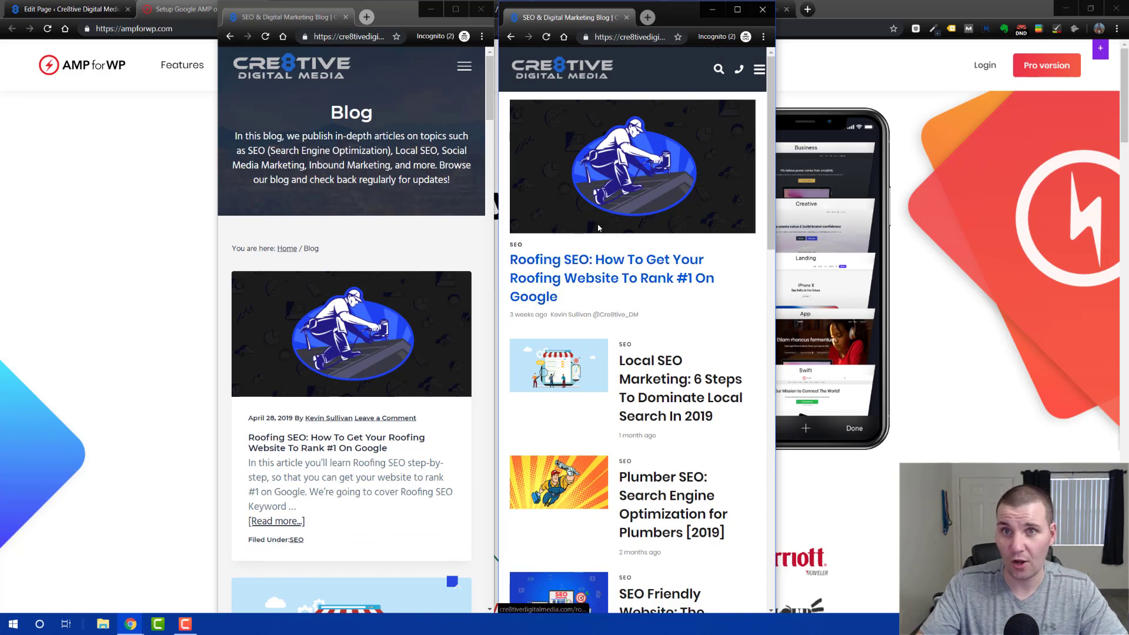
{"action": "key", "text": "alt+Tab"}
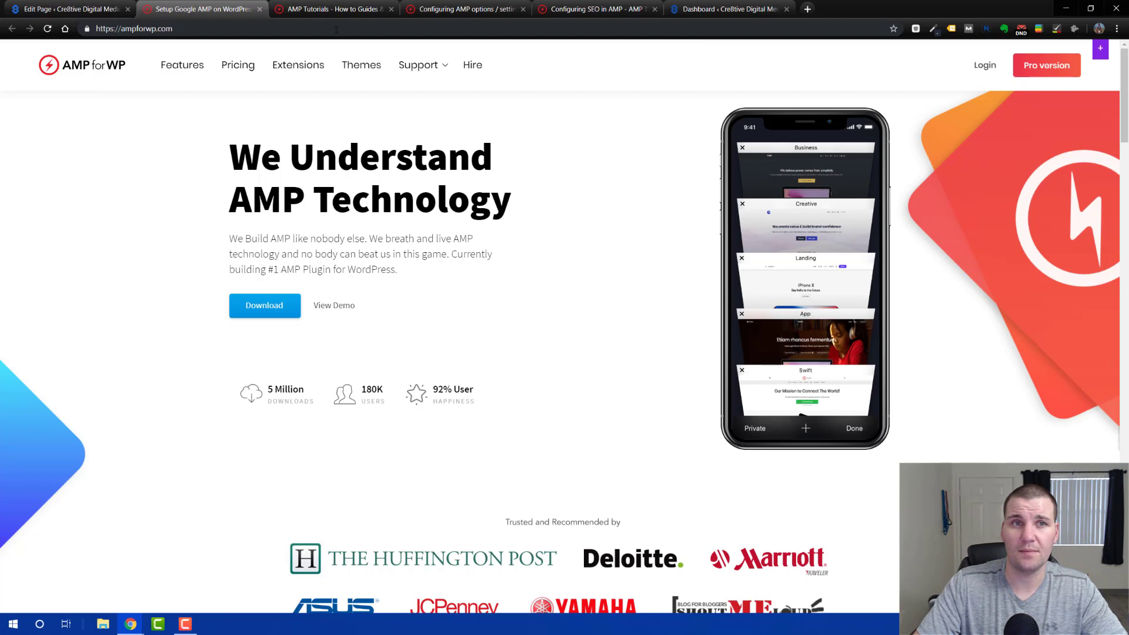
Review the AMPforWP help topics and the tutorials on configuring AMP options and configuring SEO in AMP.
{"action": "left_click", "coordinate": [329, 11]}
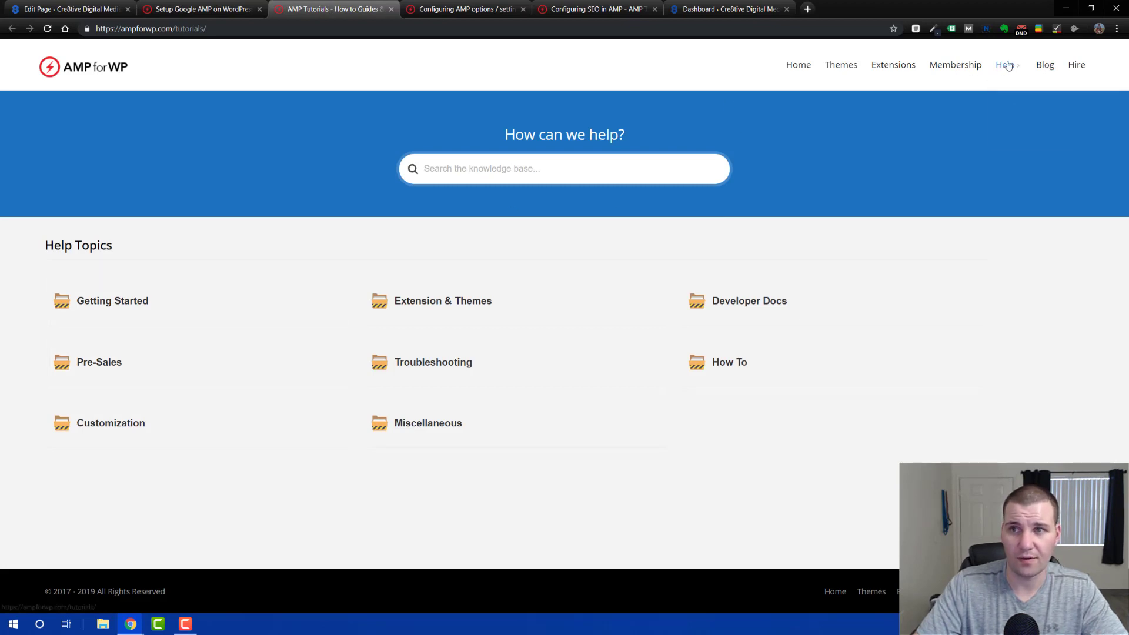
{"action": "mouse_move", "coordinate": [1016, 86]}
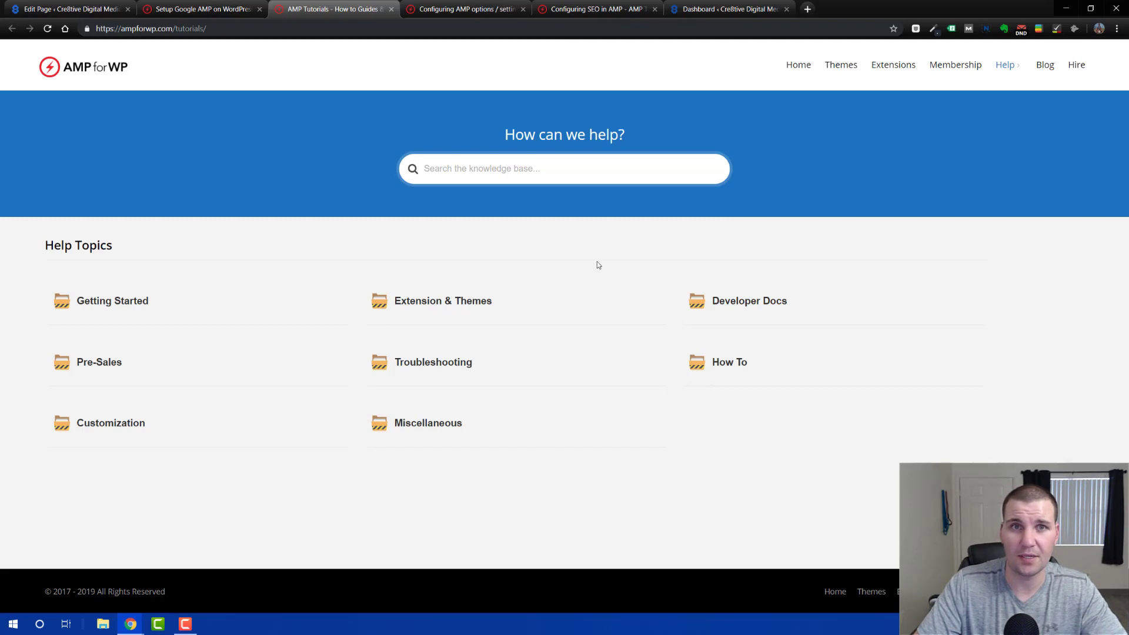
{"action": "left_click", "coordinate": [502, 10]}
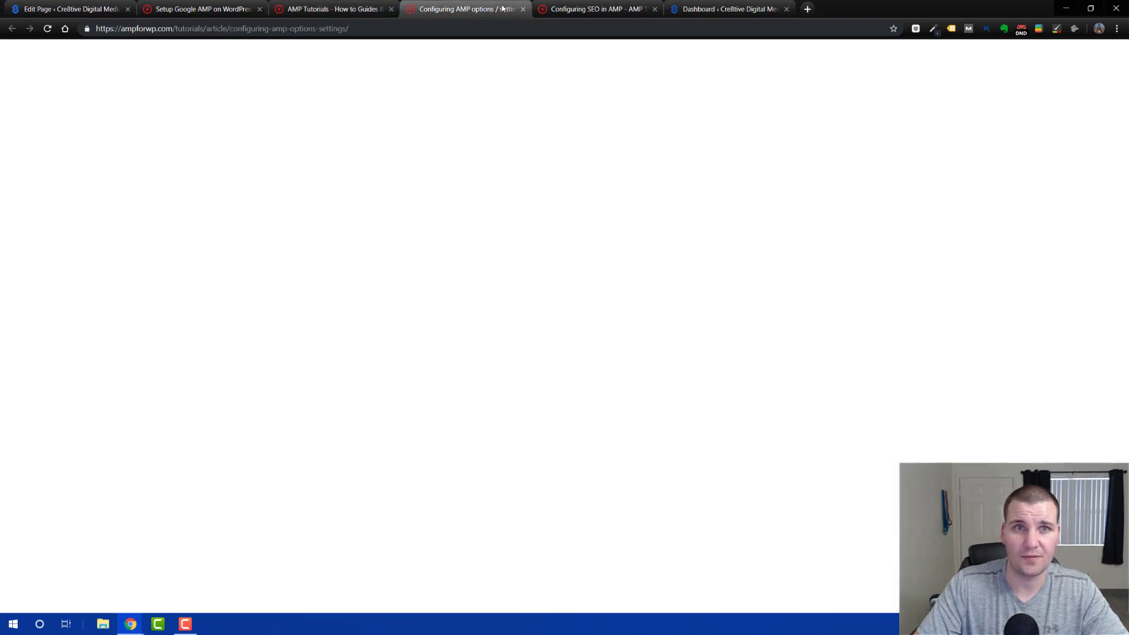
{"action": "scroll", "coordinate": [667, 225], "scroll_direction": "up", "scroll_amount": 5}
{"action": "scroll", "coordinate": [669, 225], "scroll_direction": "down", "scroll_amount": 4}
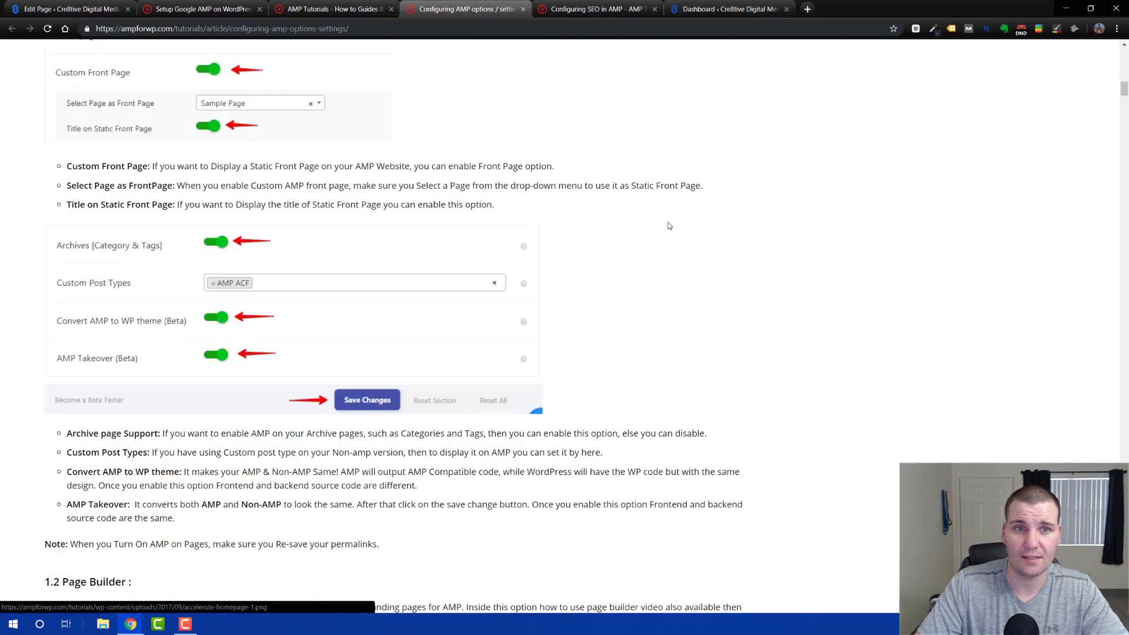
{"action": "scroll", "coordinate": [668, 226], "scroll_direction": "down", "scroll_amount": 3}
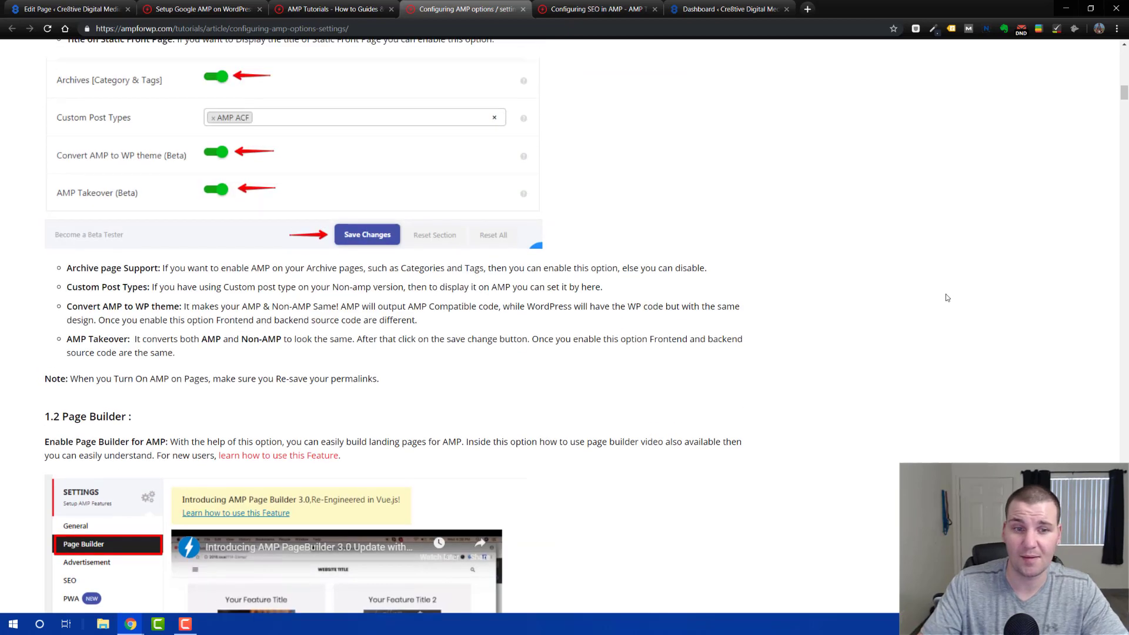
{"action": "scroll", "coordinate": [947, 296], "scroll_direction": "up", "scroll_amount": 5}
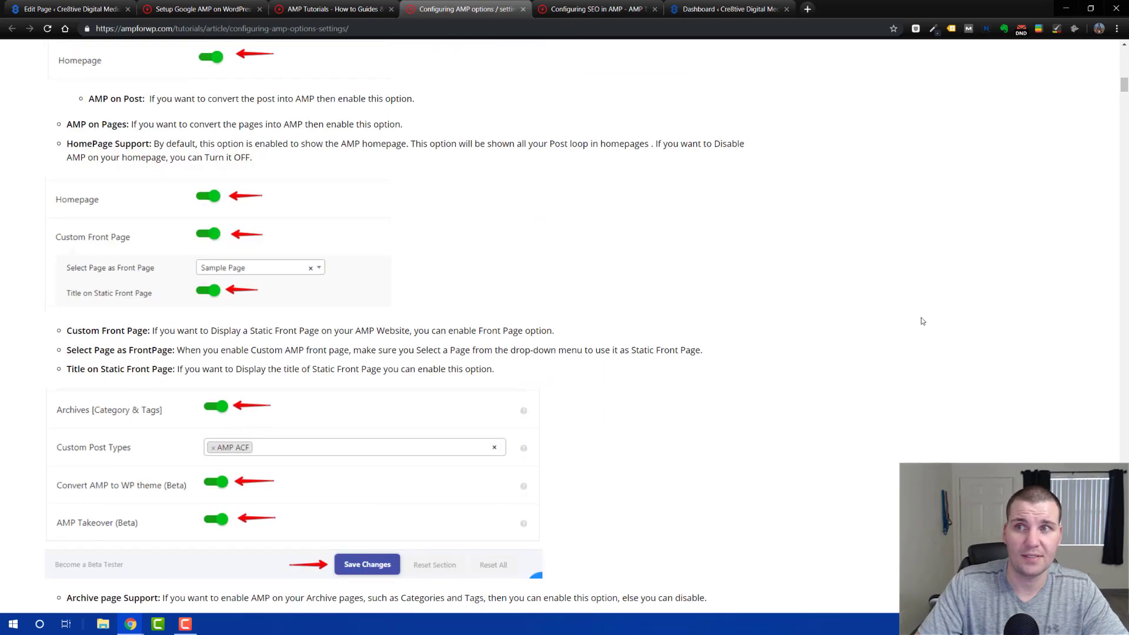
{"action": "left_click", "coordinate": [594, 9]}
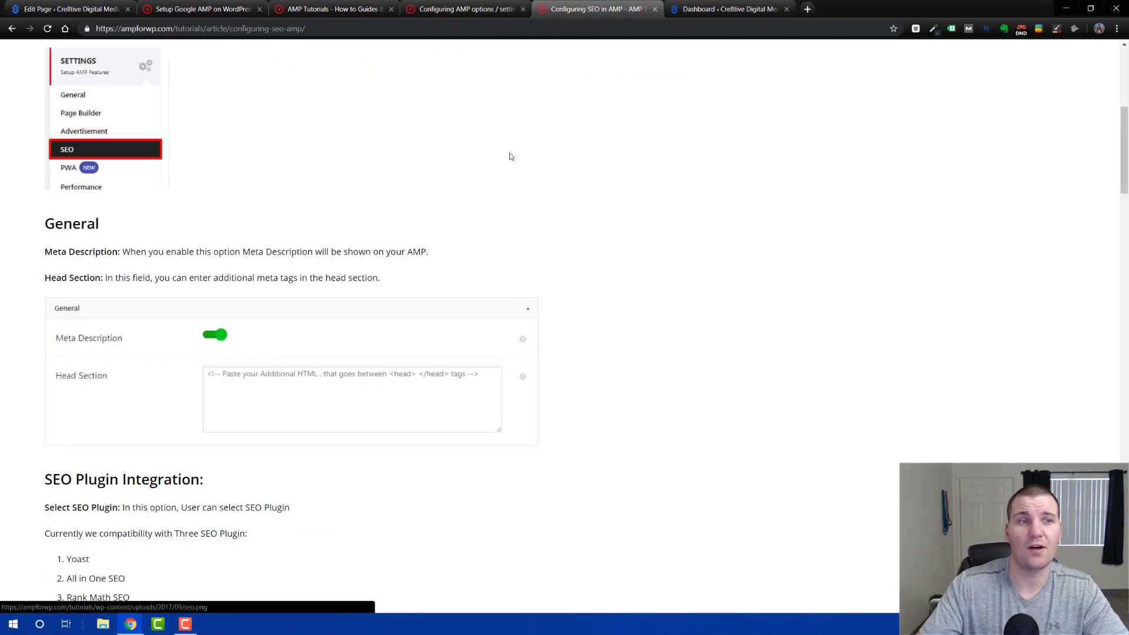
{"action": "scroll", "coordinate": [617, 174], "scroll_direction": "up", "scroll_amount": 2}
Search for new plugins with the keyword "amp" in the staging site's WordPress admin.
{"action": "key", "text": "ctrl+Tab"}
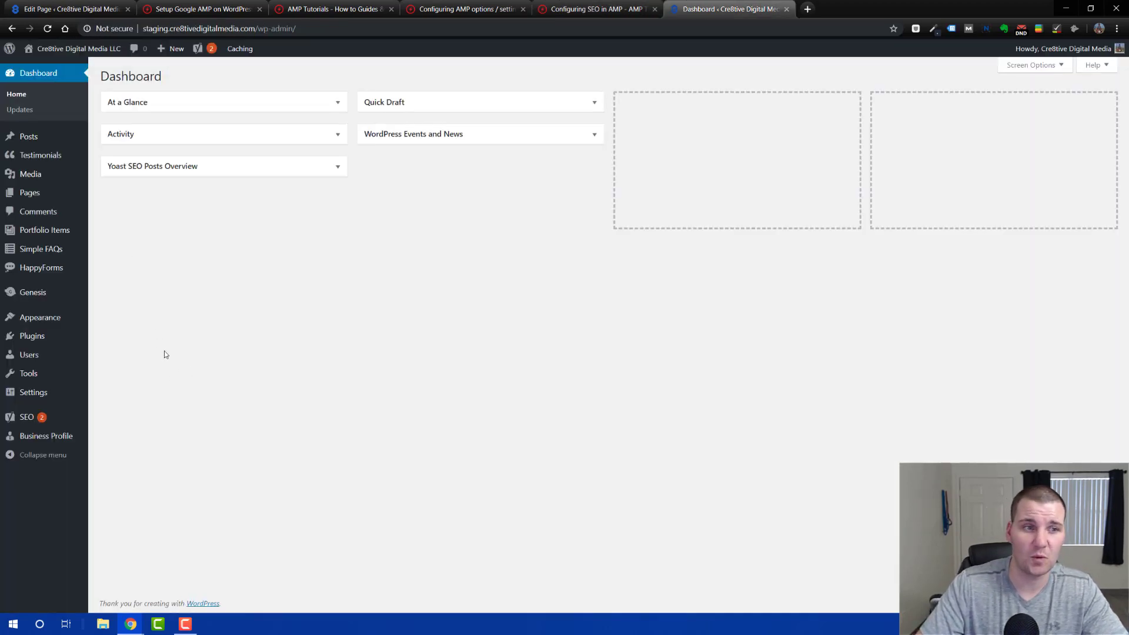
{"action": "mouse_move", "coordinate": [37, 336]}
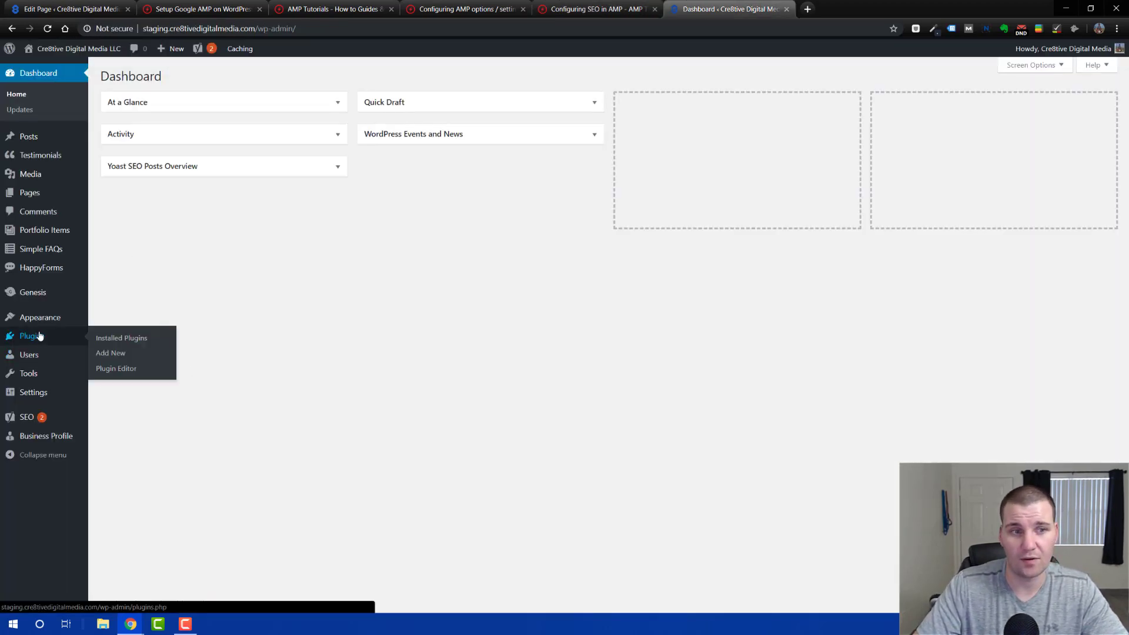
{"action": "left_click", "coordinate": [109, 354]}
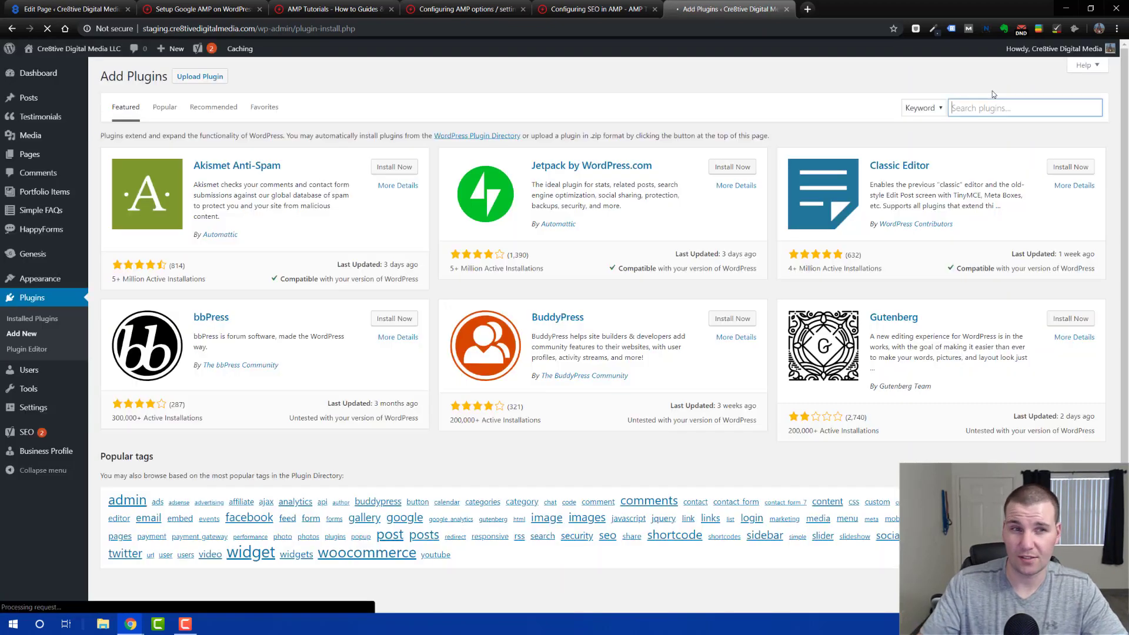
{"action": "type", "text": "amp"}
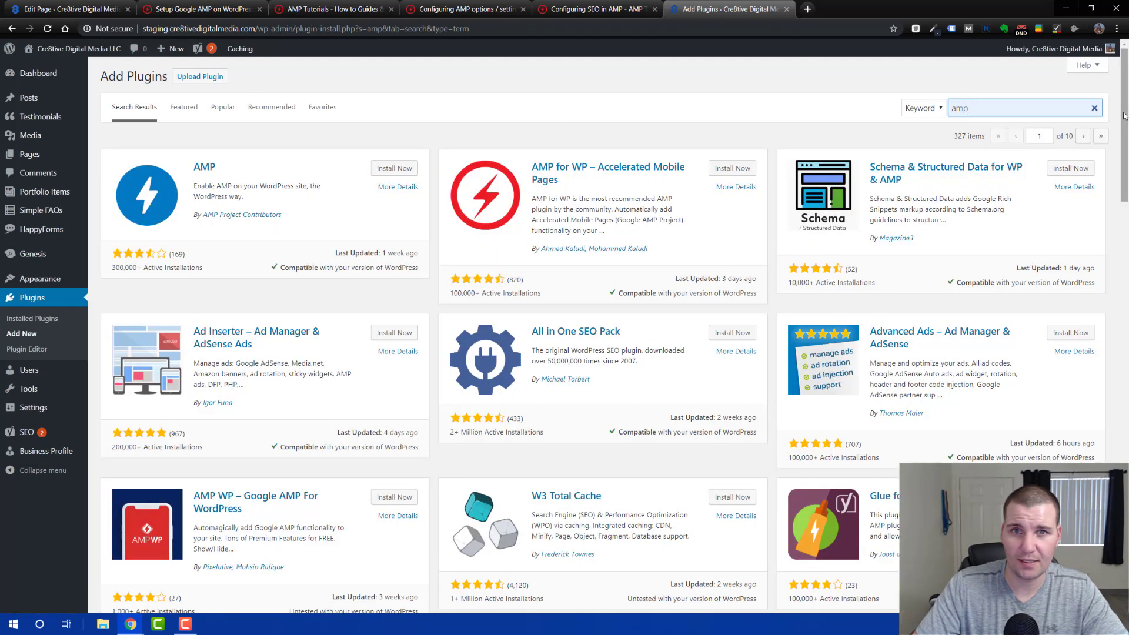
Install and activate the AMP for WP – Accelerated Mobile Pages plugin.
{"action": "scroll", "coordinate": [1125, 131], "scroll_direction": "down", "scroll_amount": 1}
{"action": "left_click_drag", "start_coordinate": [1125, 131], "coordinate": [1125, 133]}
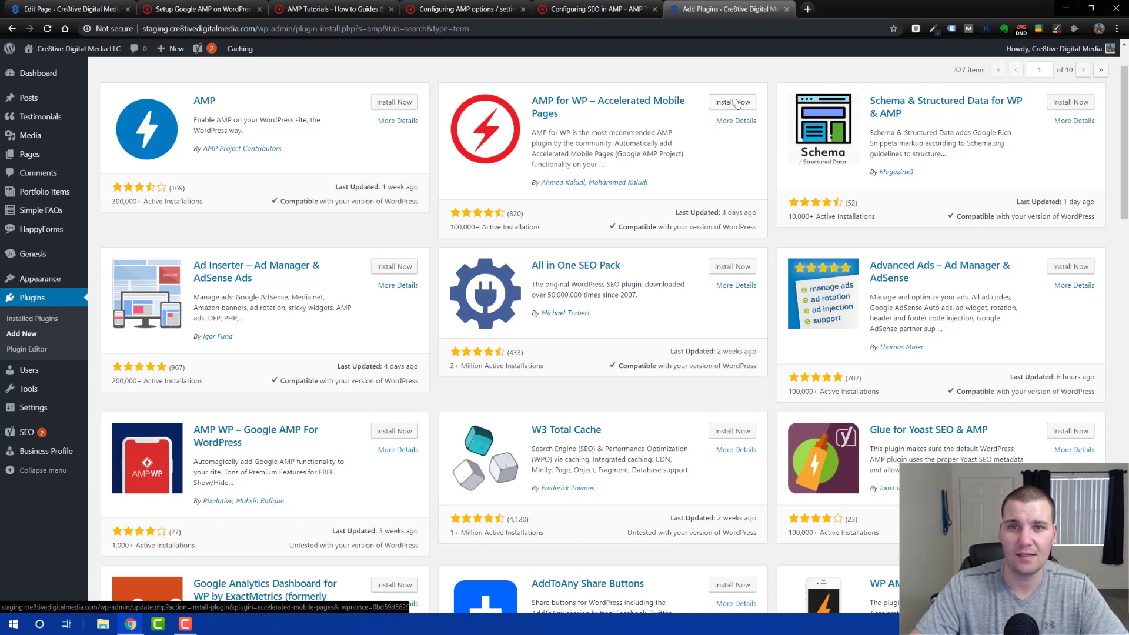
{"action": "left_click", "coordinate": [735, 103]}
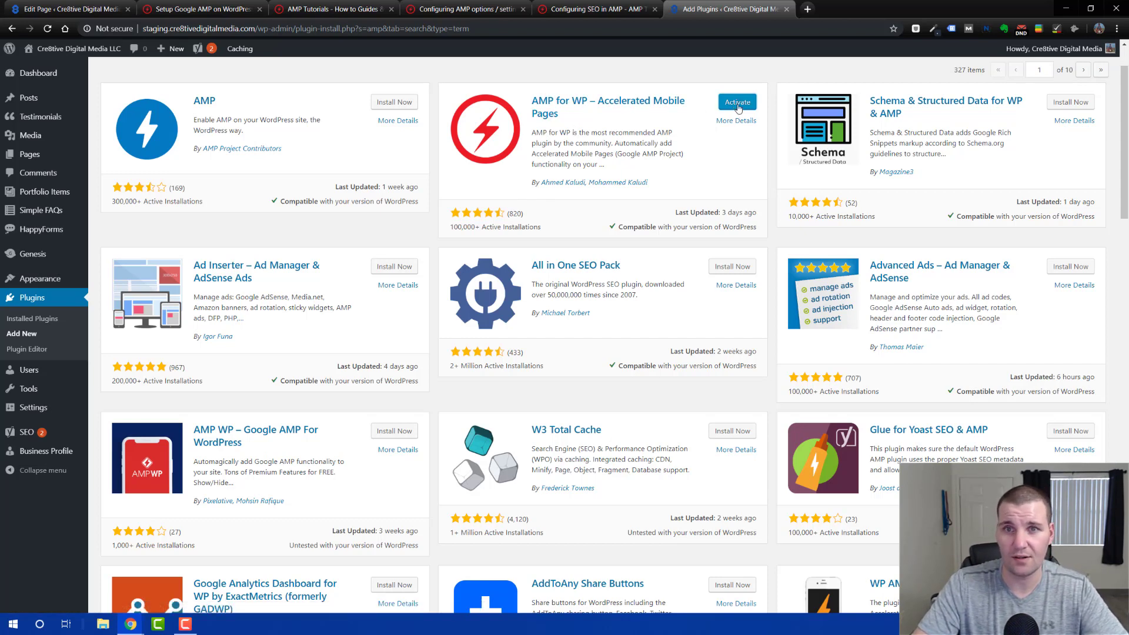
{"action": "left_click", "coordinate": [747, 108]}
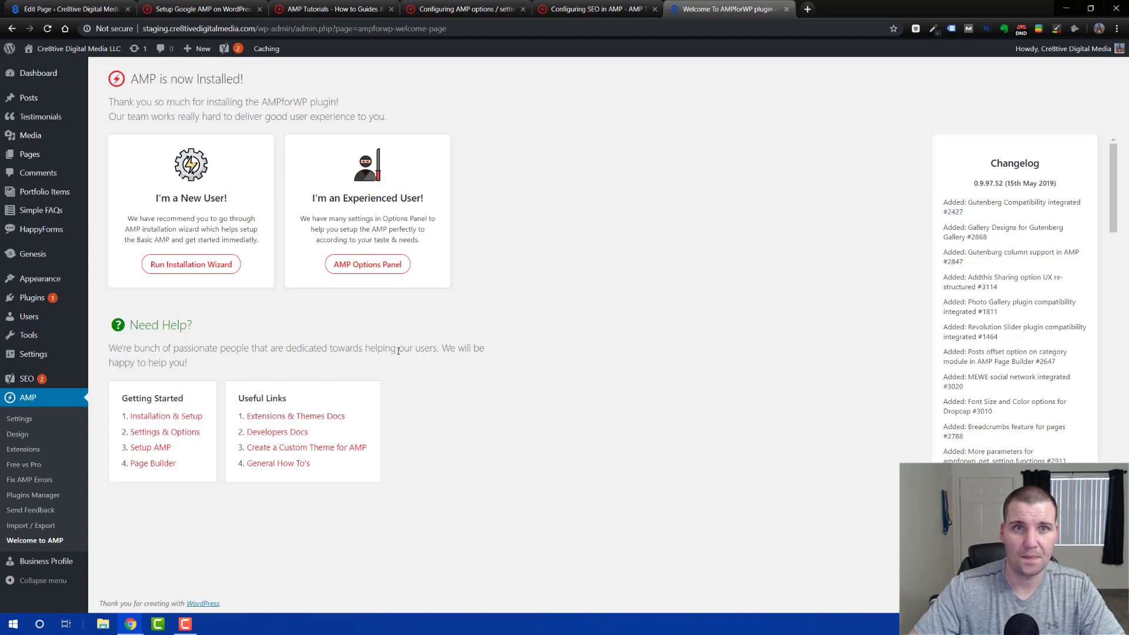
Open the AMP plugin's settings and review its introduction and premium extensions, checking the tutorial on configuring AMP options.
{"action": "left_click", "coordinate": [329, 10]}
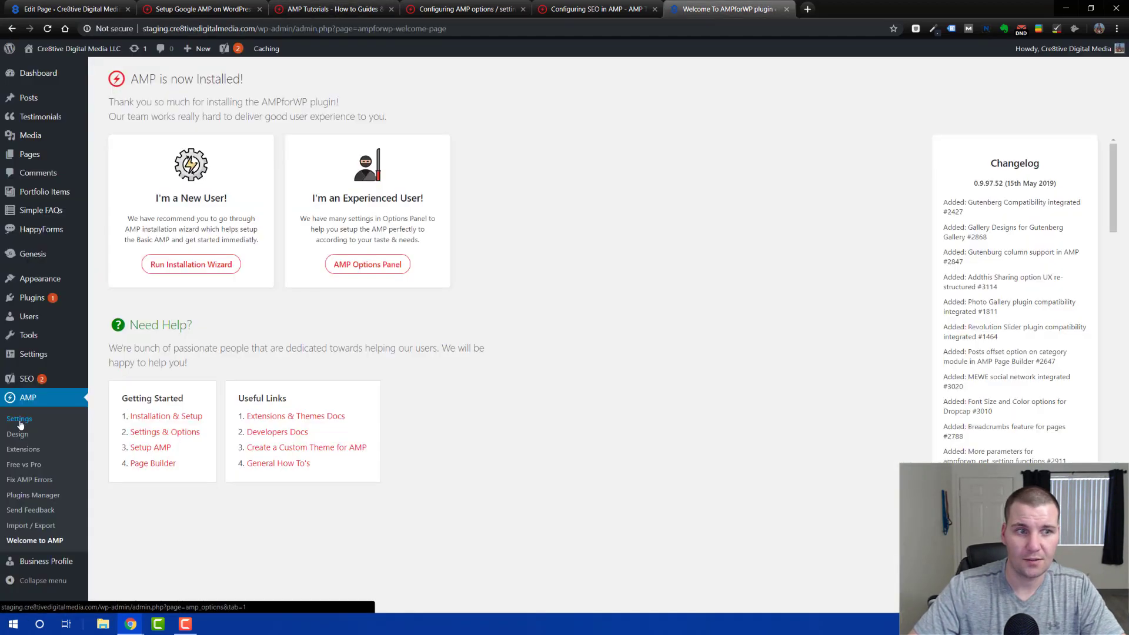
{"action": "left_click", "coordinate": [20, 419]}
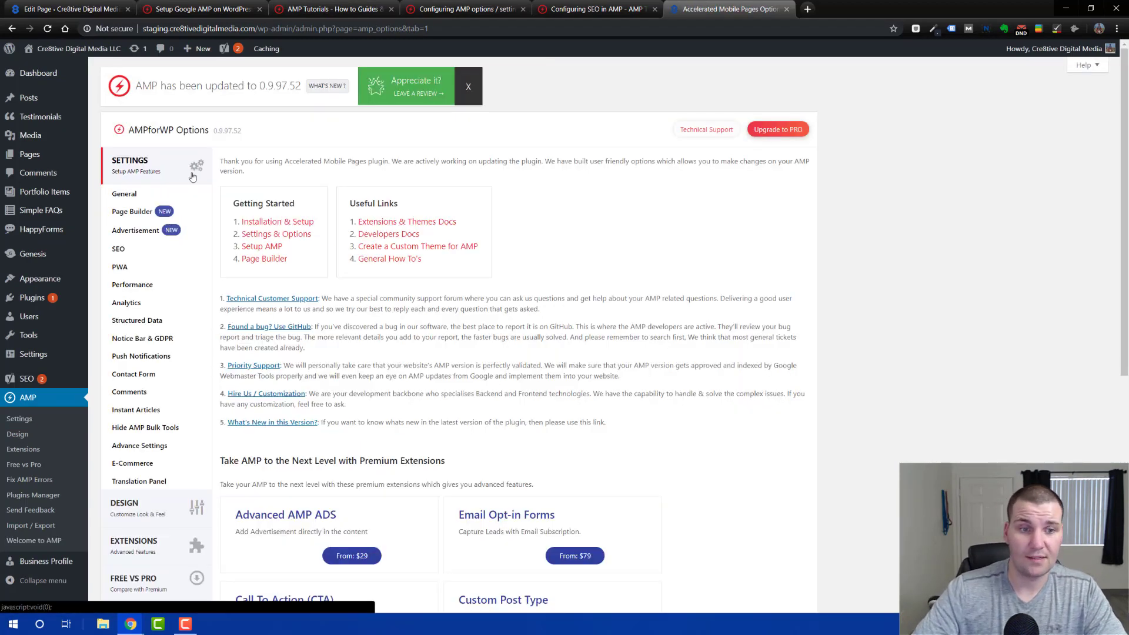
{"action": "scroll", "coordinate": [176, 171], "scroll_direction": "down", "scroll_amount": 1}
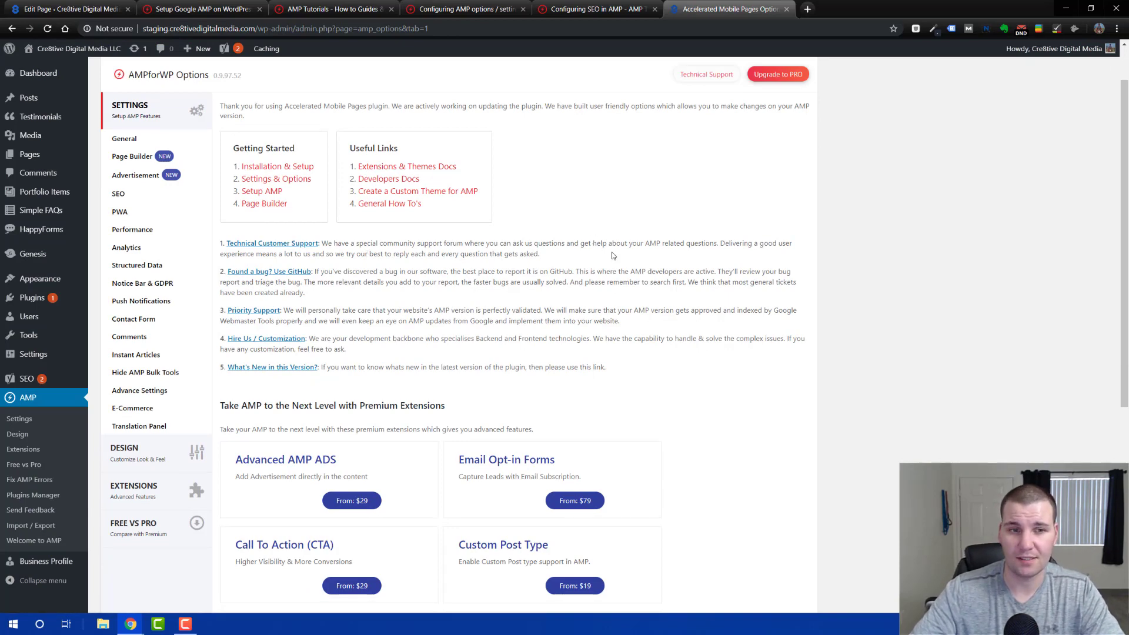
{"action": "scroll", "coordinate": [625, 255], "scroll_direction": "down", "scroll_amount": 1}
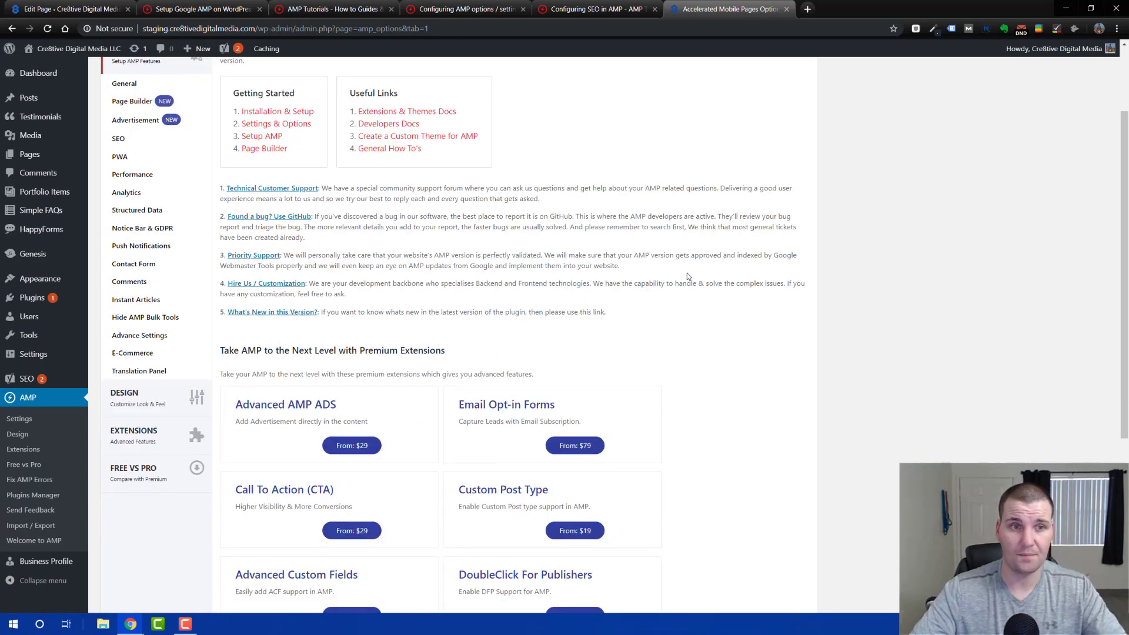
{"action": "scroll", "coordinate": [711, 244], "scroll_direction": "down", "scroll_amount": 3}
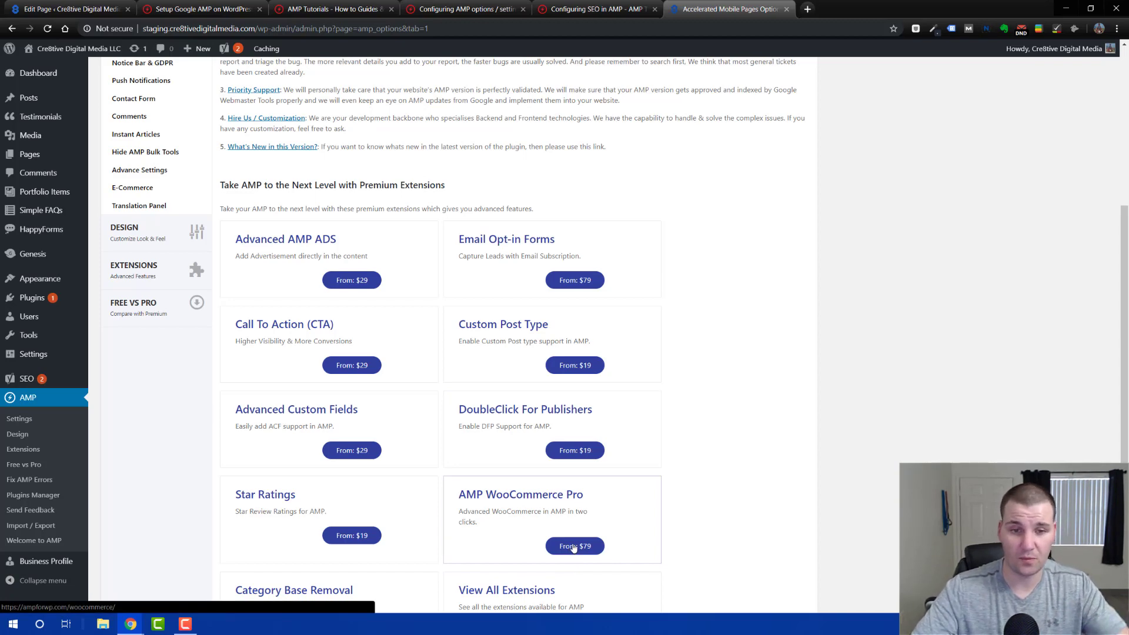
{"action": "scroll", "coordinate": [786, 401], "scroll_direction": "up", "scroll_amount": 1}
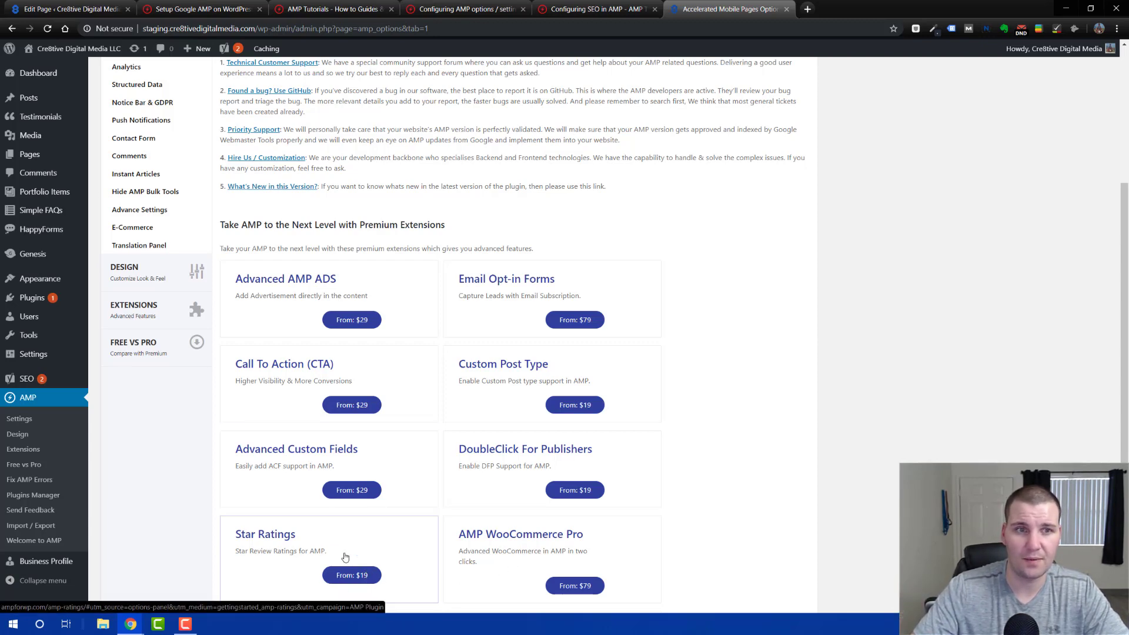
{"action": "scroll", "coordinate": [358, 518], "scroll_direction": "up", "scroll_amount": 4}
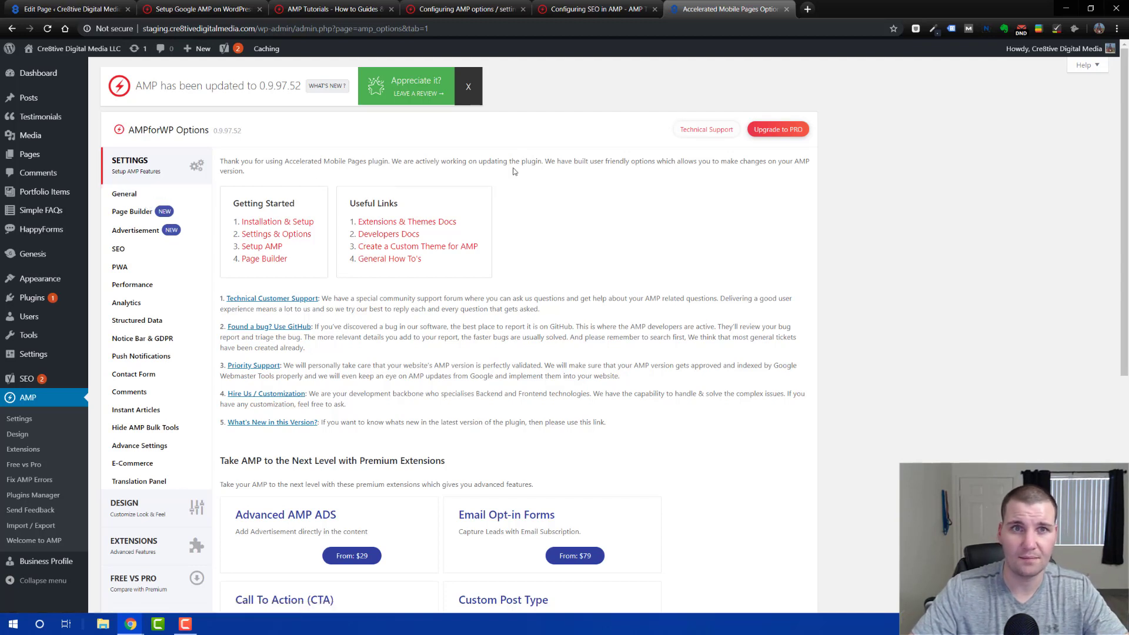
{"action": "left_click", "coordinate": [458, 10]}
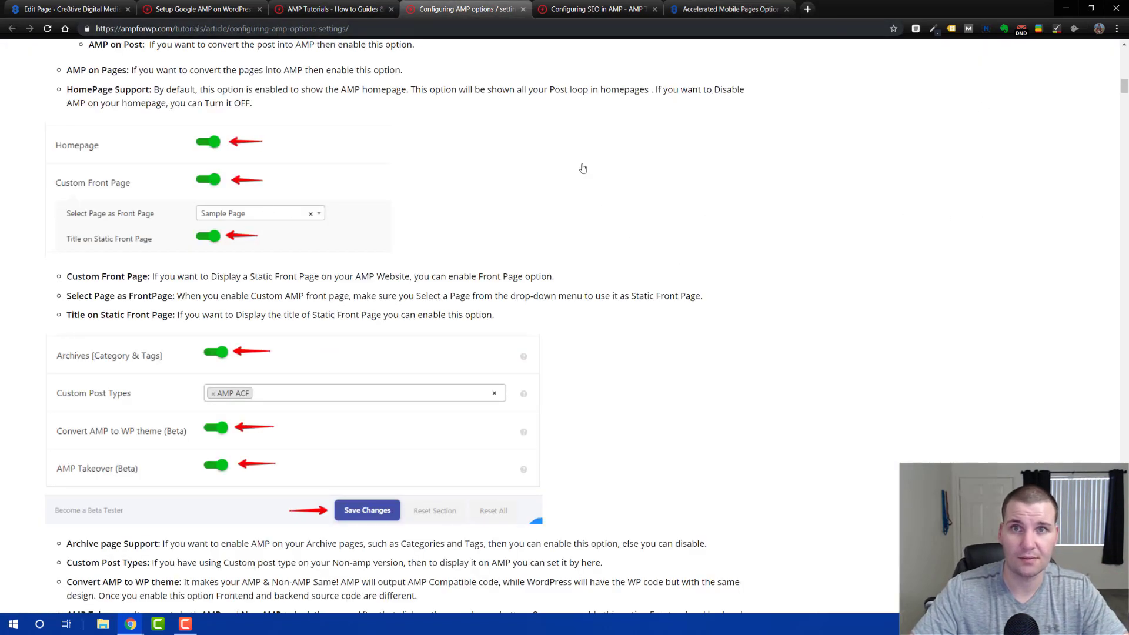
{"action": "left_click", "coordinate": [727, 6]}
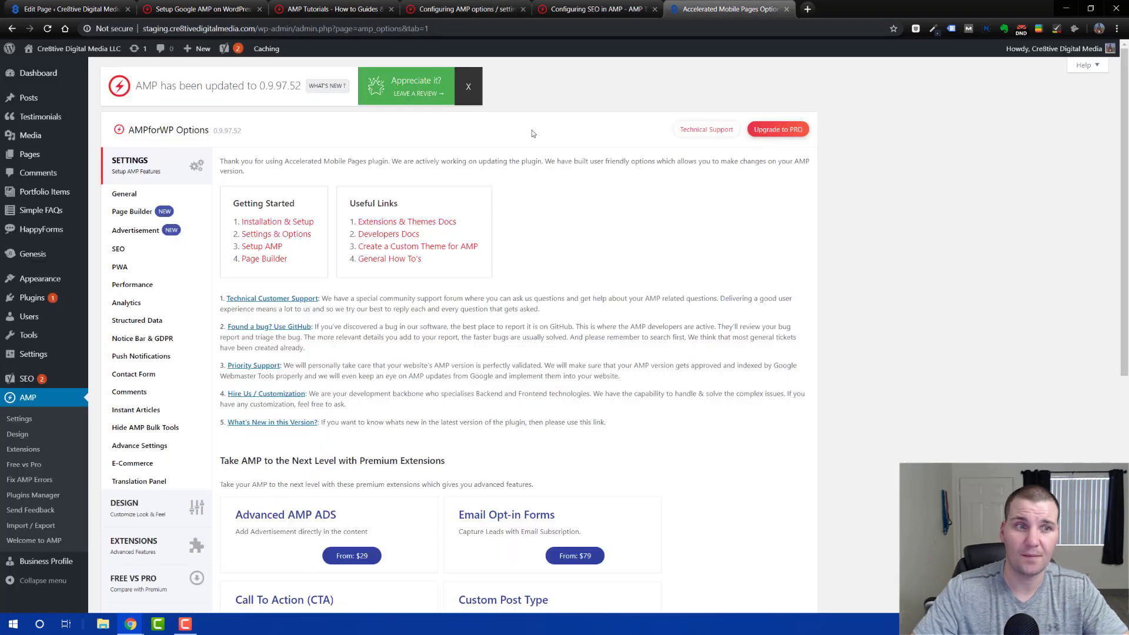
Open the general AMP settings, enable Custom Front Page, and look through the pages available as the front page.
{"action": "left_click", "coordinate": [135, 194]}
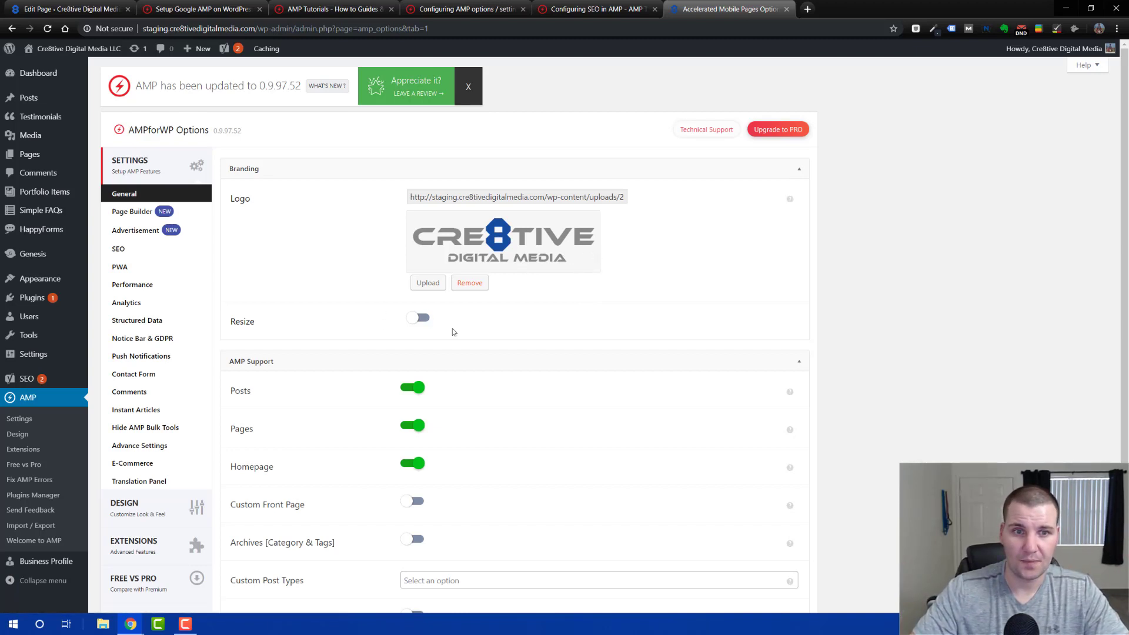
{"action": "scroll", "coordinate": [656, 276], "scroll_direction": "down", "scroll_amount": 3}
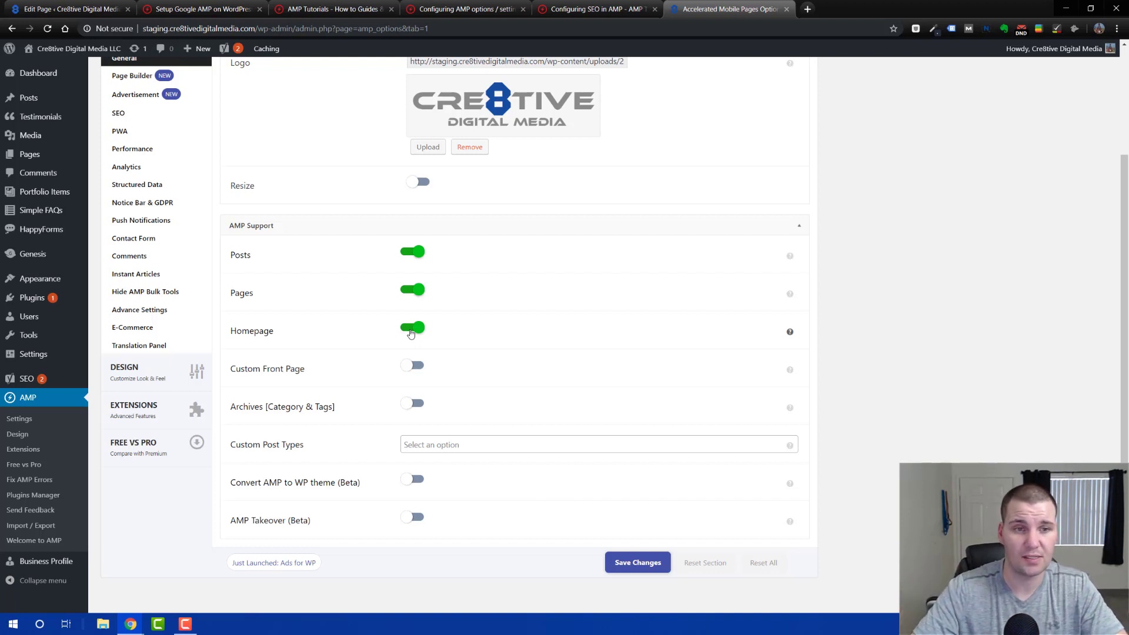
{"action": "left_click", "coordinate": [410, 368]}
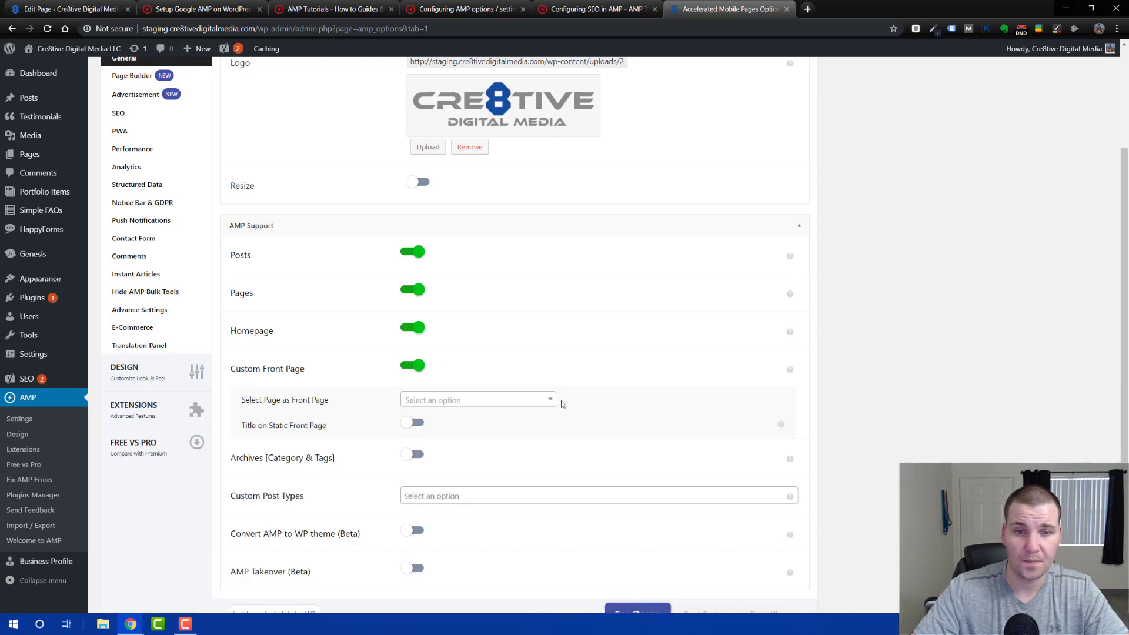
{"action": "left_click", "coordinate": [550, 402]}
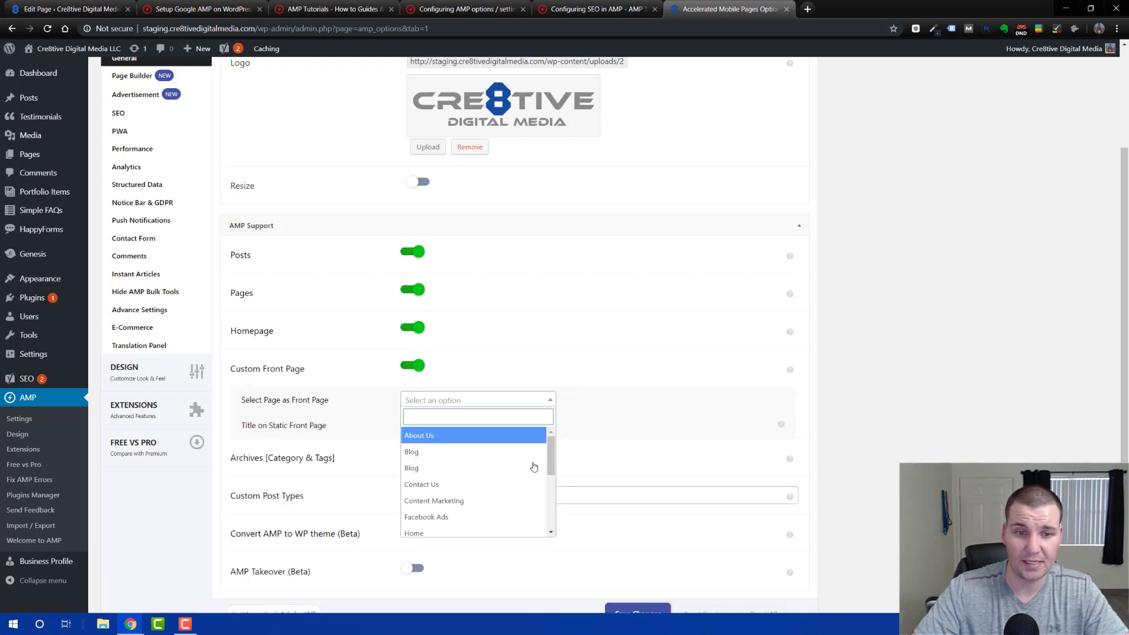
{"action": "scroll", "coordinate": [520, 471], "scroll_direction": "down", "scroll_amount": 1}
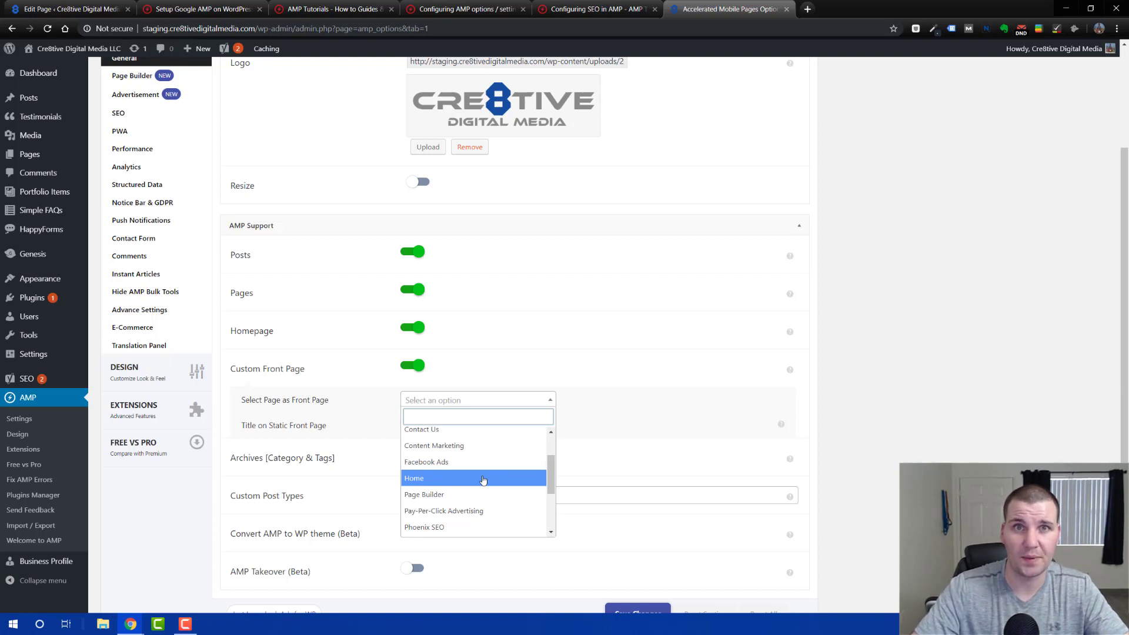
{"action": "left_click", "coordinate": [560, 336]}
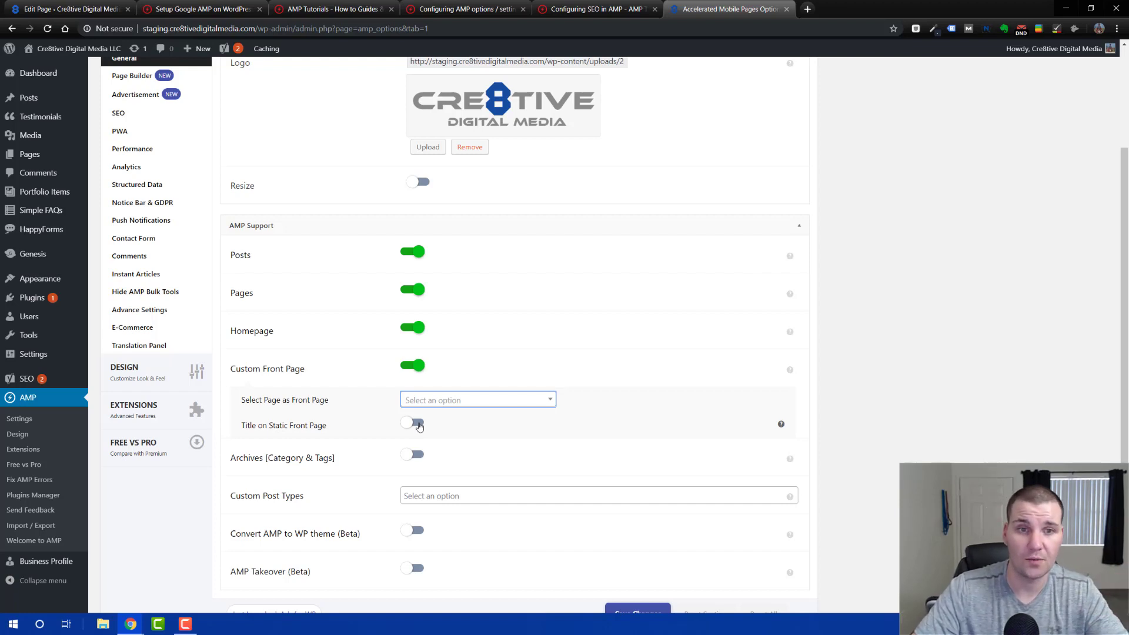
Turn off AMP support for the homepage and check which custom post types can be selected.
{"action": "left_click", "coordinate": [414, 328]}
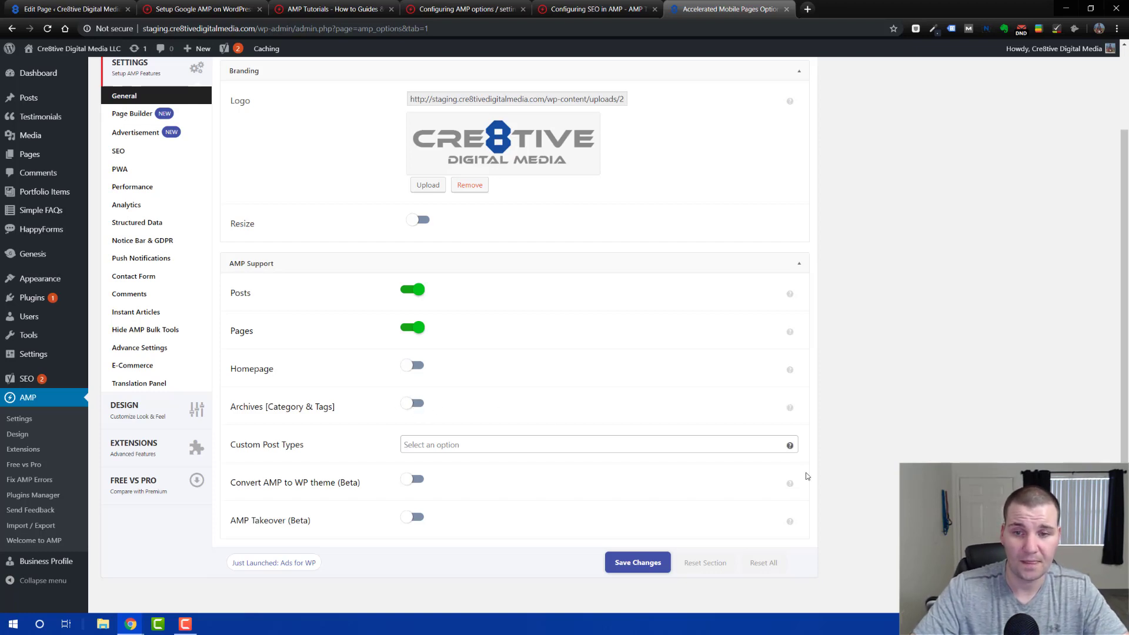
{"action": "left_click", "coordinate": [704, 447]}
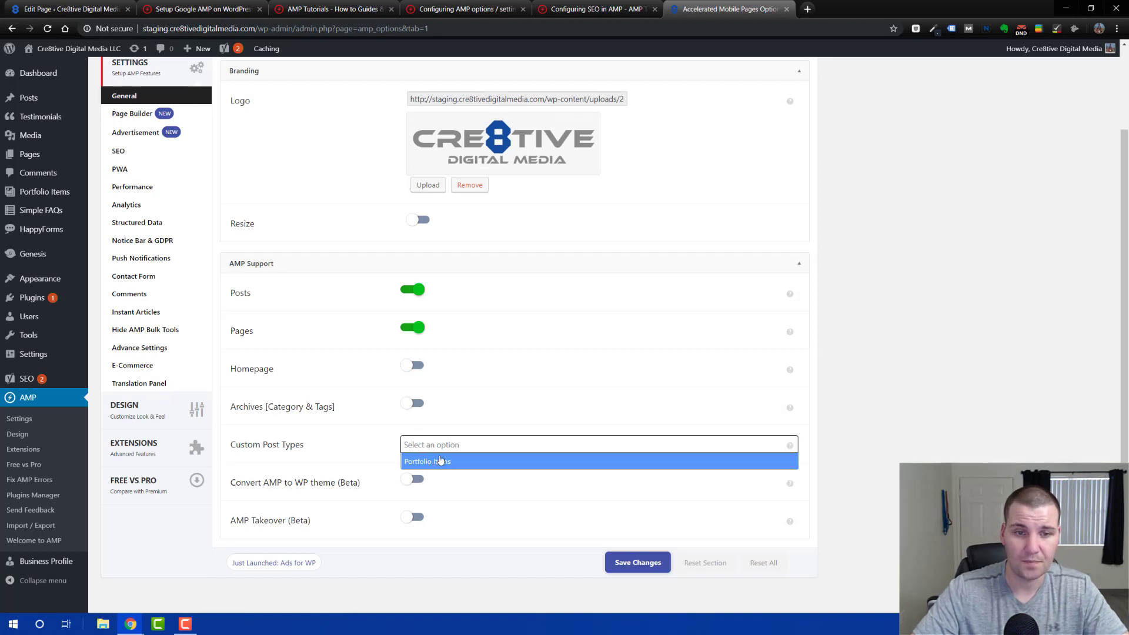
{"action": "left_click", "coordinate": [480, 449]}
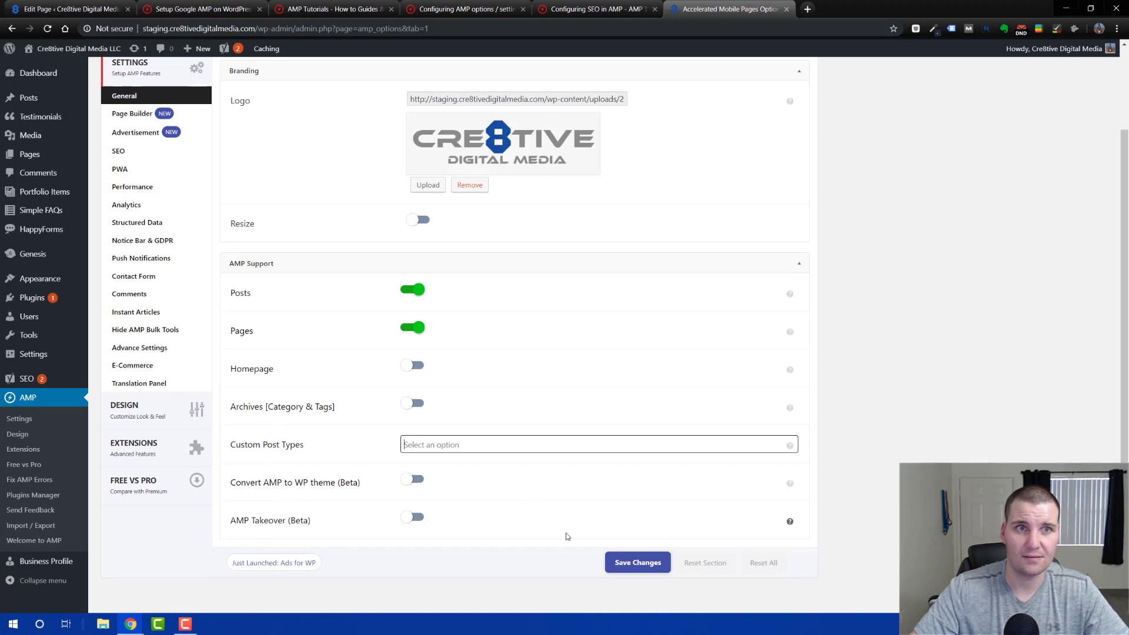
{"action": "scroll", "coordinate": [538, 451], "scroll_direction": "up", "scroll_amount": 2}
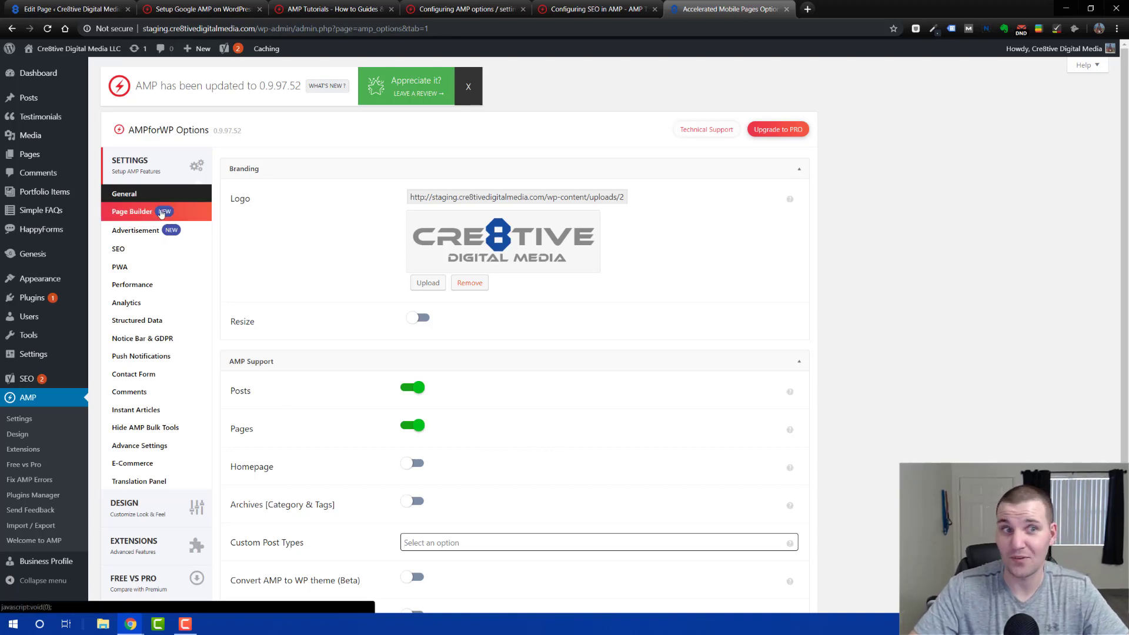
Review the AMP plugin's page builder compatibility options and its advertisement positions and ad performance settings.
{"action": "left_click", "coordinate": [148, 214]}
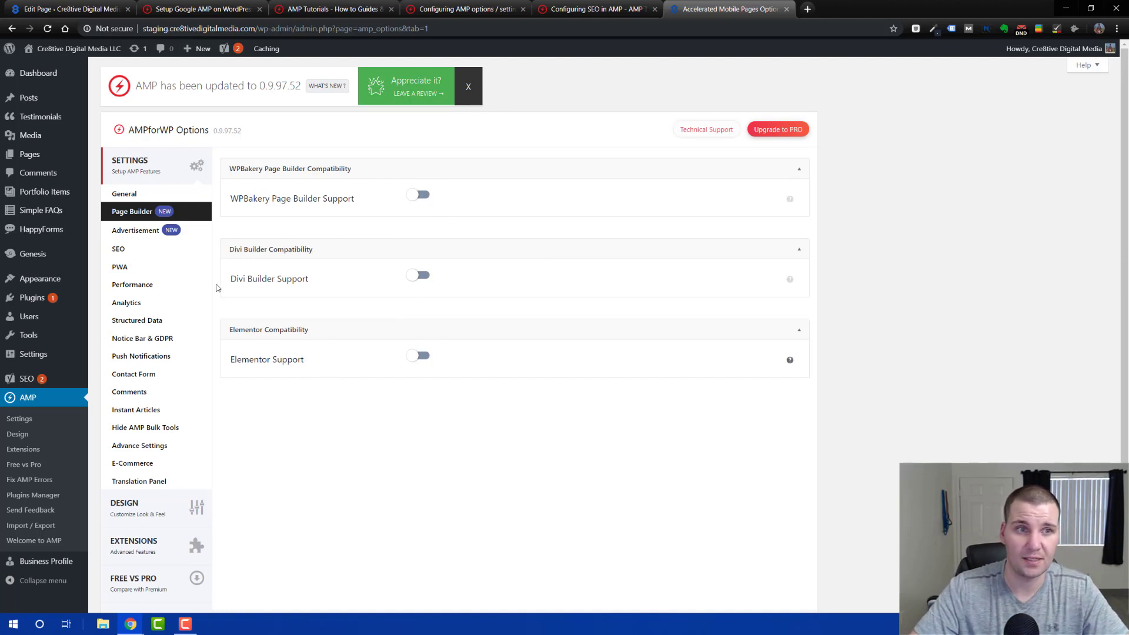
{"action": "left_click", "coordinate": [201, 228]}
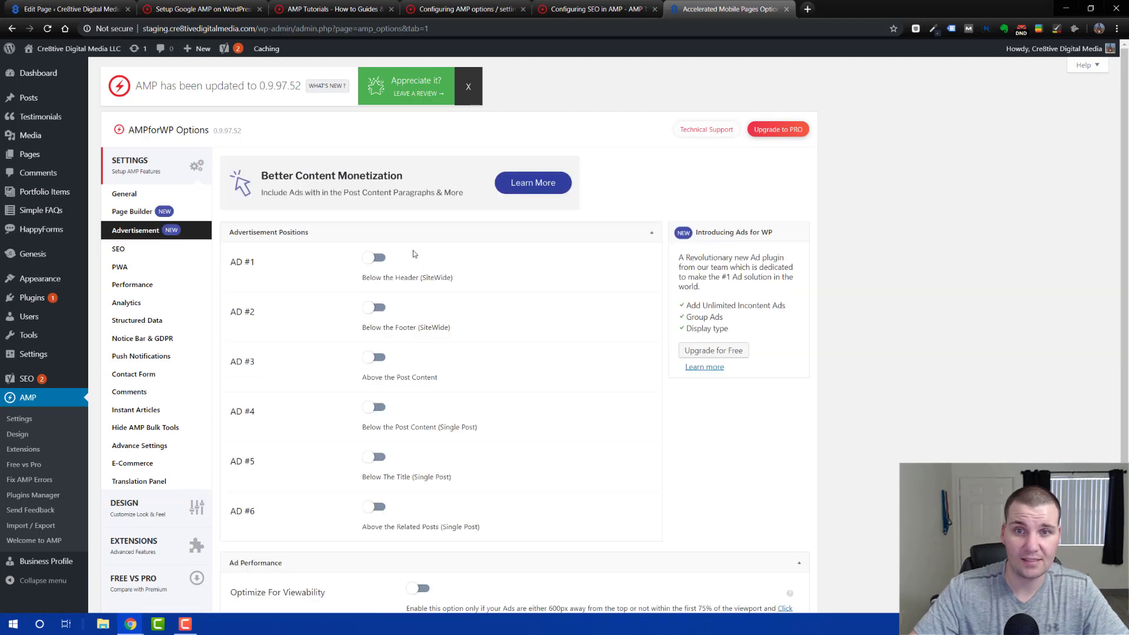
{"action": "scroll", "coordinate": [413, 254], "scroll_direction": "down", "scroll_amount": 1}
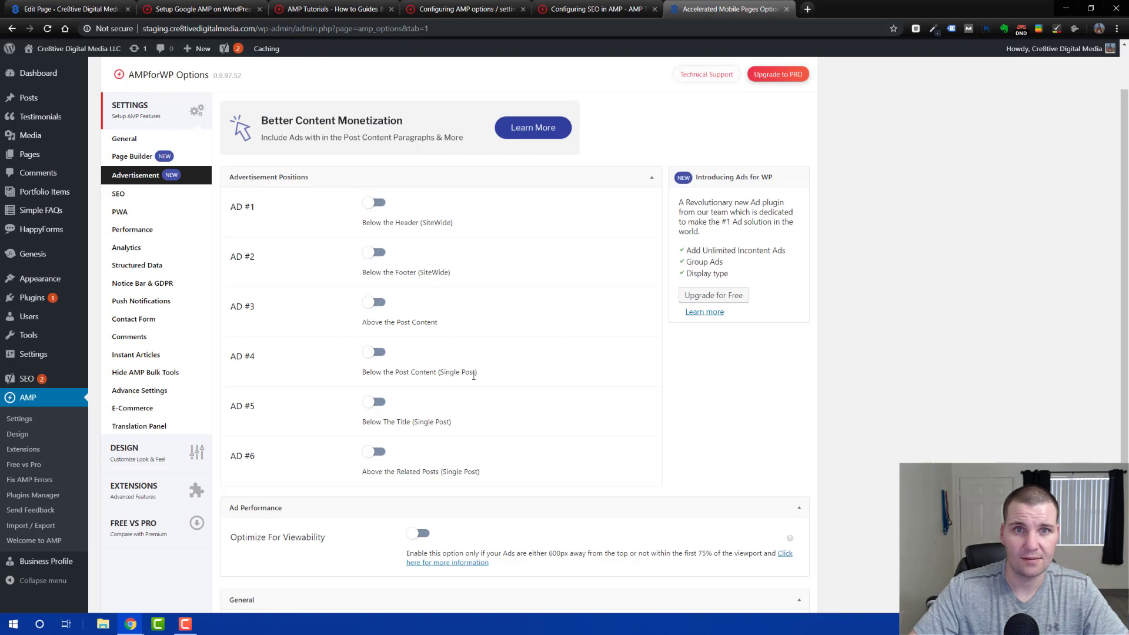
{"action": "scroll", "coordinate": [474, 375], "scroll_direction": "down", "scroll_amount": 2}
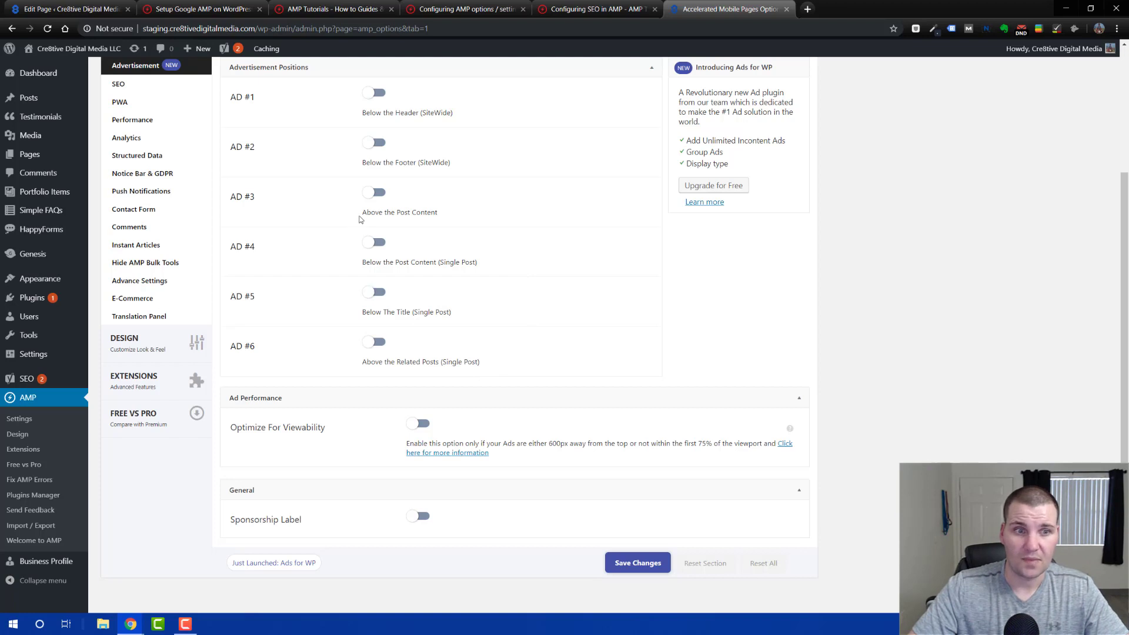
{"action": "scroll", "coordinate": [486, 353], "scroll_direction": "up", "scroll_amount": 3}
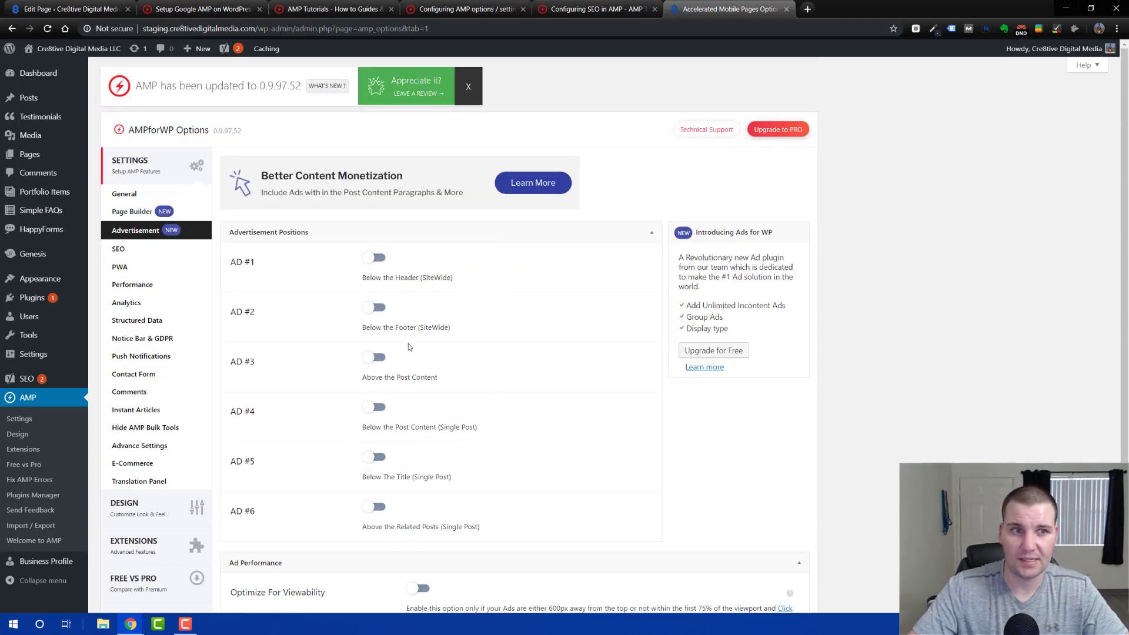
In the AMP SEO settings, select Yoast as the SEO plugin and enable Yoast Description in ld+json and Canonical from Yoast.
{"action": "left_click", "coordinate": [127, 257]}
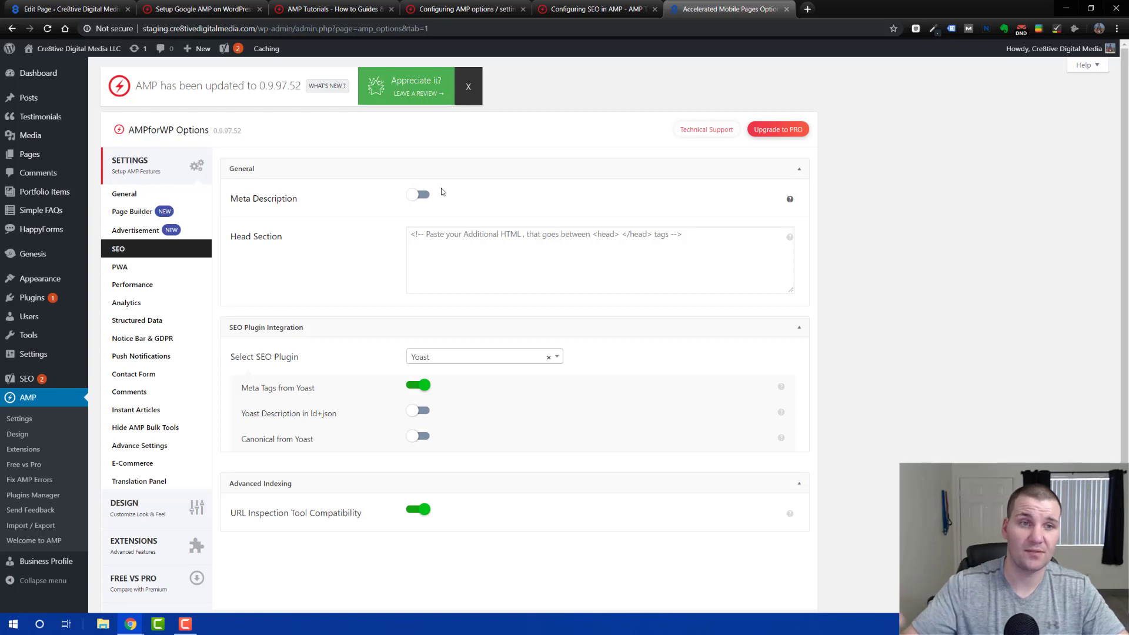
{"action": "scroll", "coordinate": [442, 192], "scroll_direction": "down", "scroll_amount": 1}
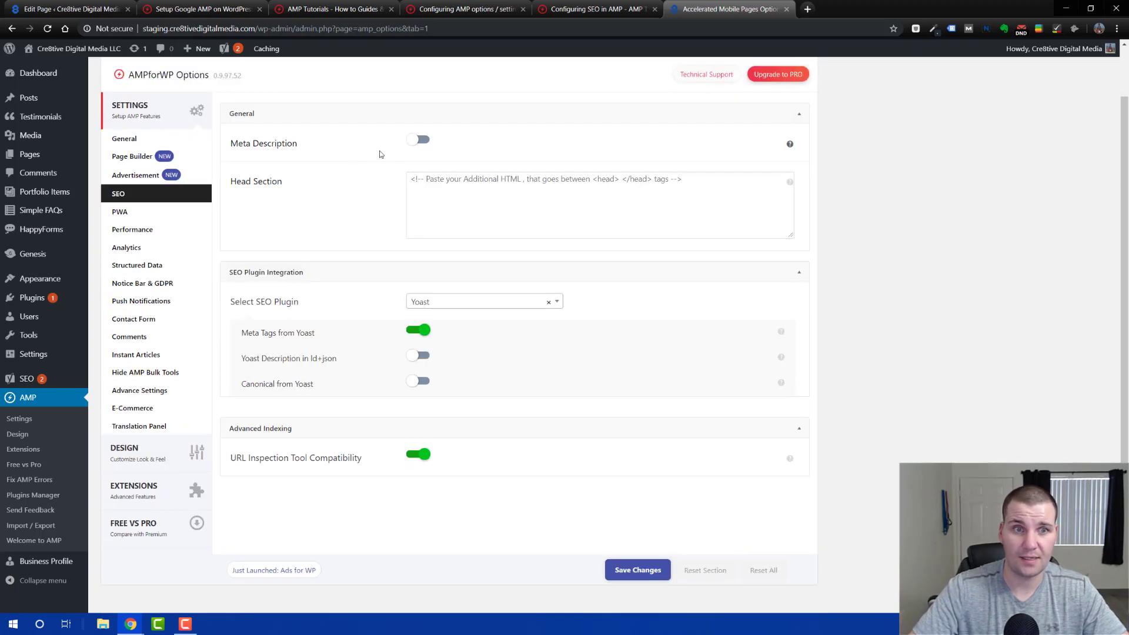
{"action": "left_click", "coordinate": [559, 303]}
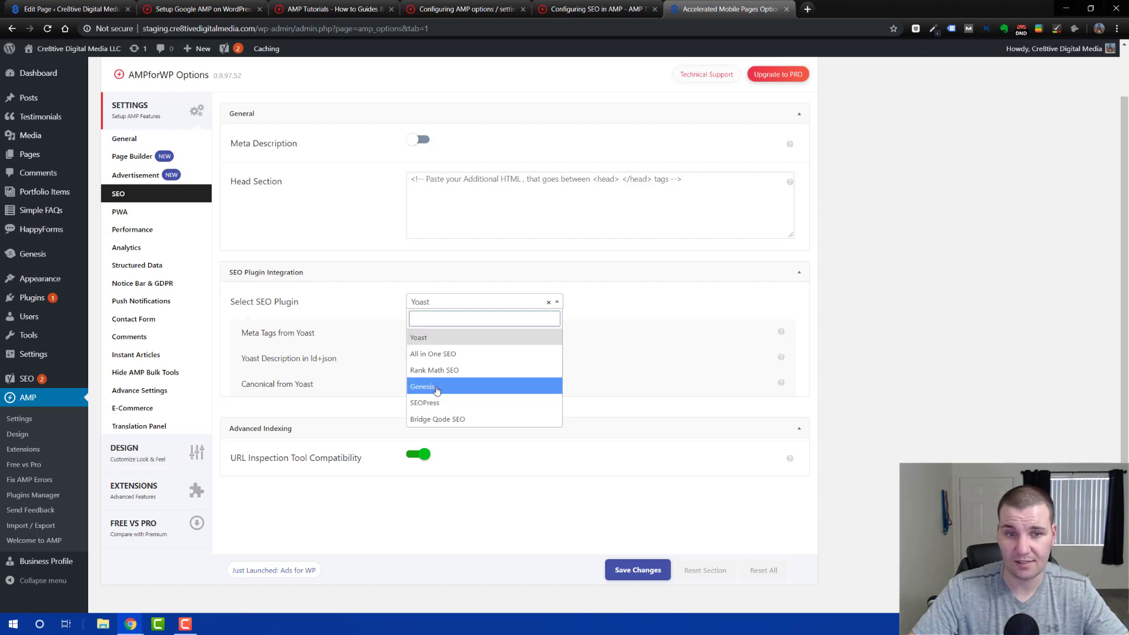
{"action": "left_click", "coordinate": [455, 336]}
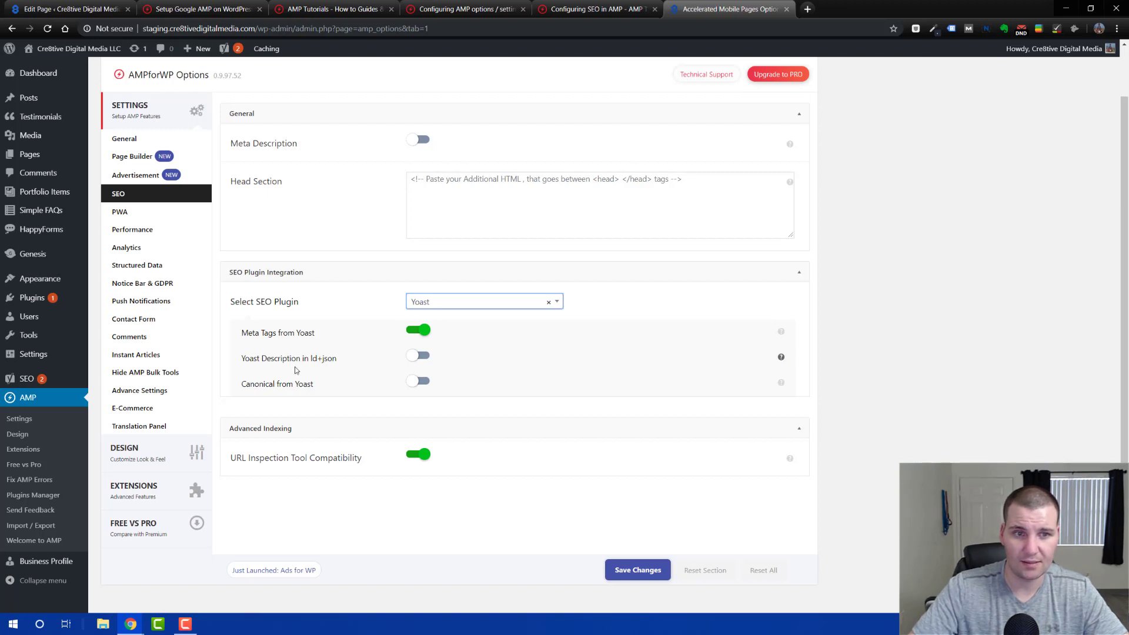
{"action": "left_click", "coordinate": [417, 357]}
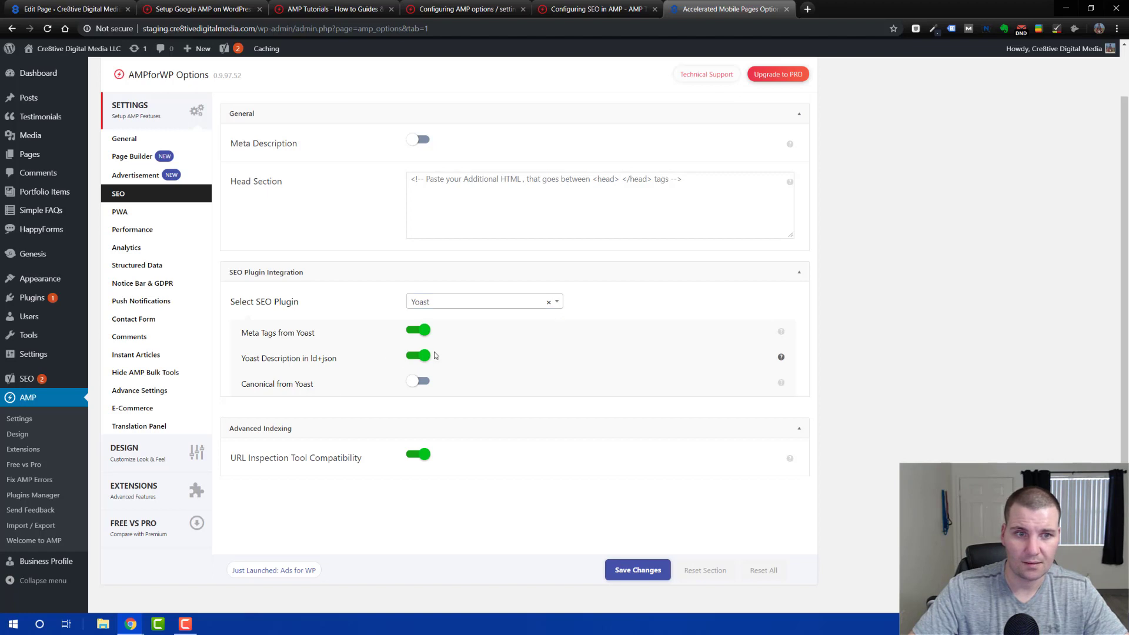
{"action": "left_click", "coordinate": [421, 382]}
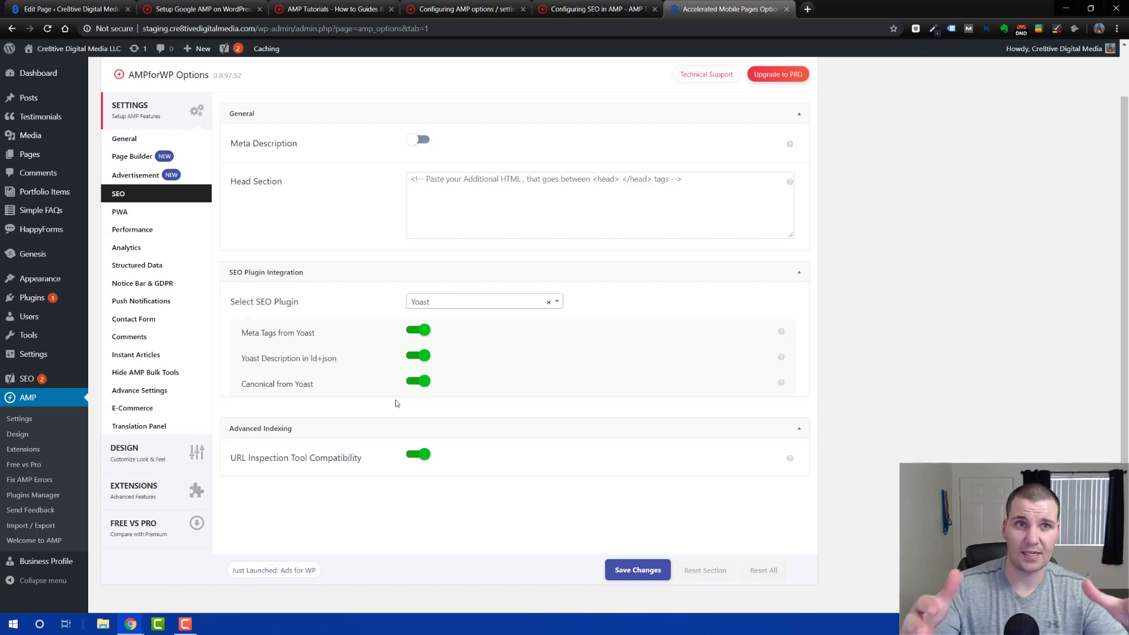
Switch to the incognito browser window, maximize it, and compare the live blog's AMP page and URL with the regular version.
{"action": "mouse_move", "coordinate": [131, 623]}
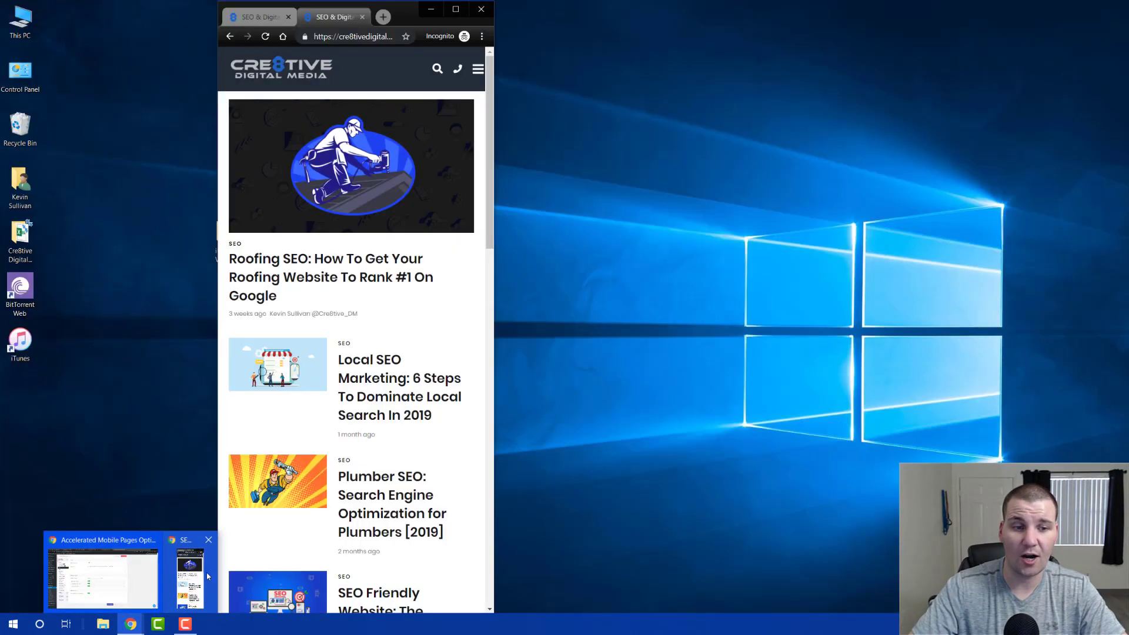
{"action": "left_click", "coordinate": [190, 576]}
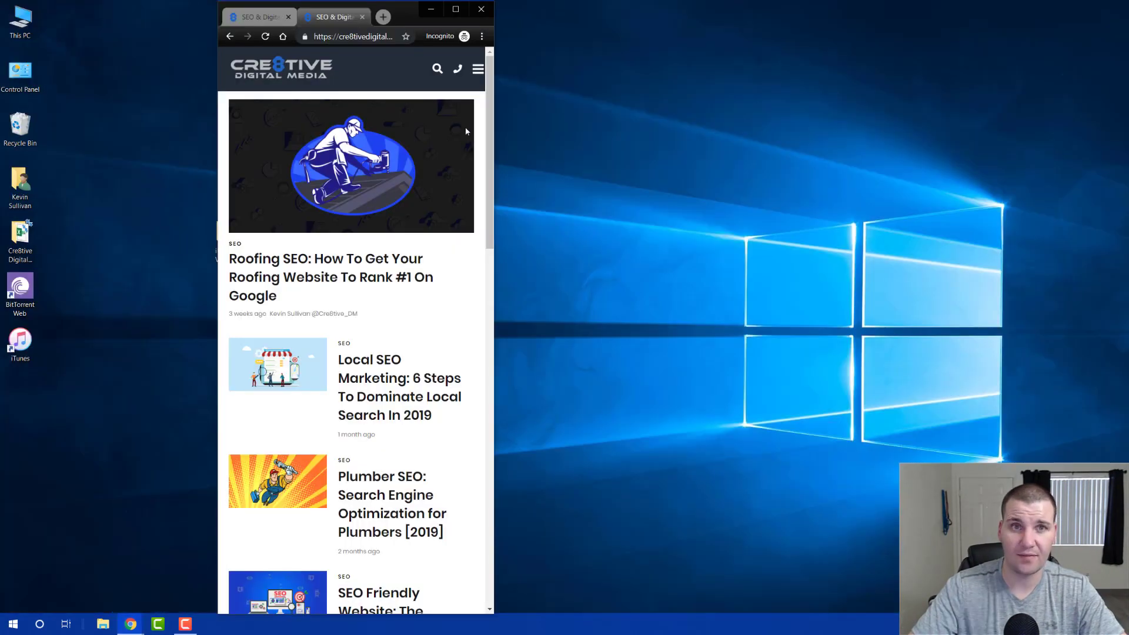
{"action": "left_click", "coordinate": [454, 8]}
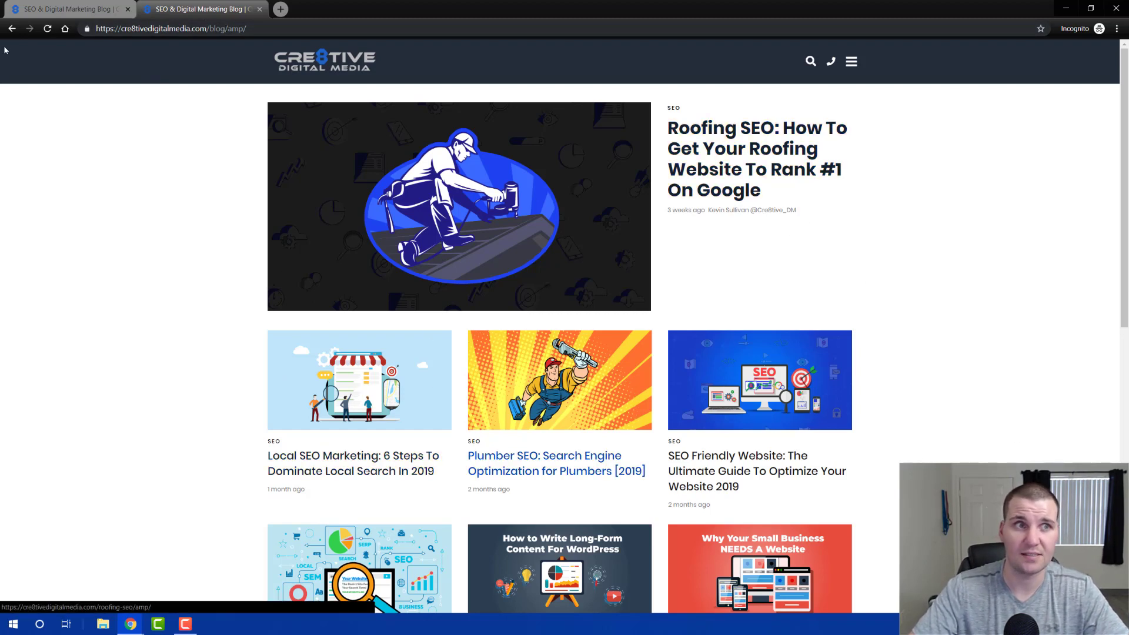
{"action": "left_click", "coordinate": [57, 7]}
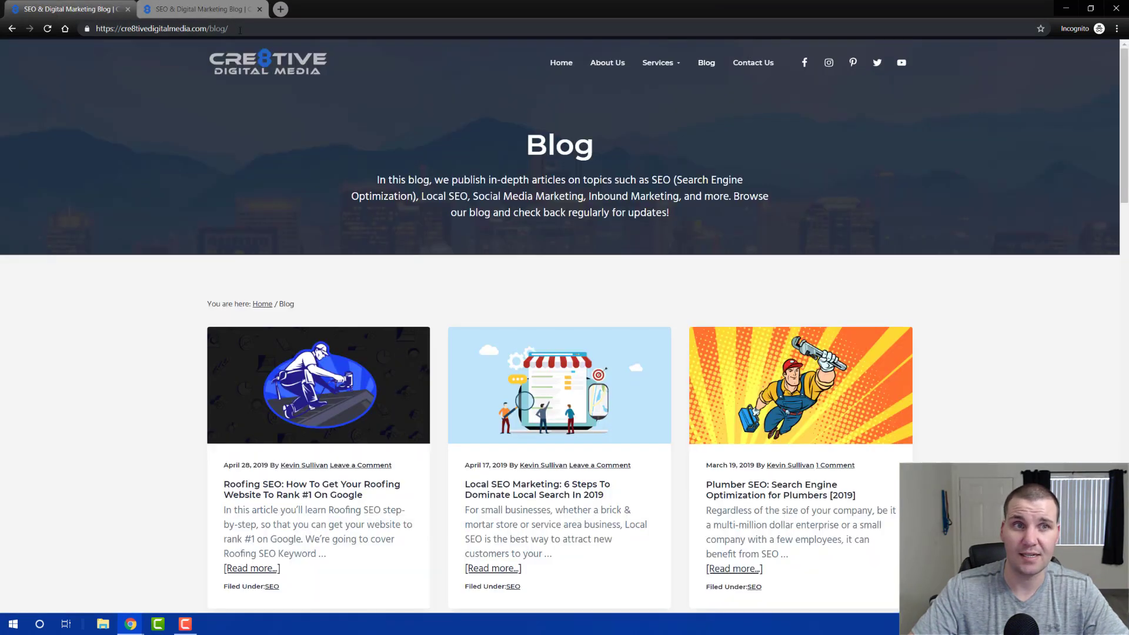
{"action": "left_click", "coordinate": [238, 30]}
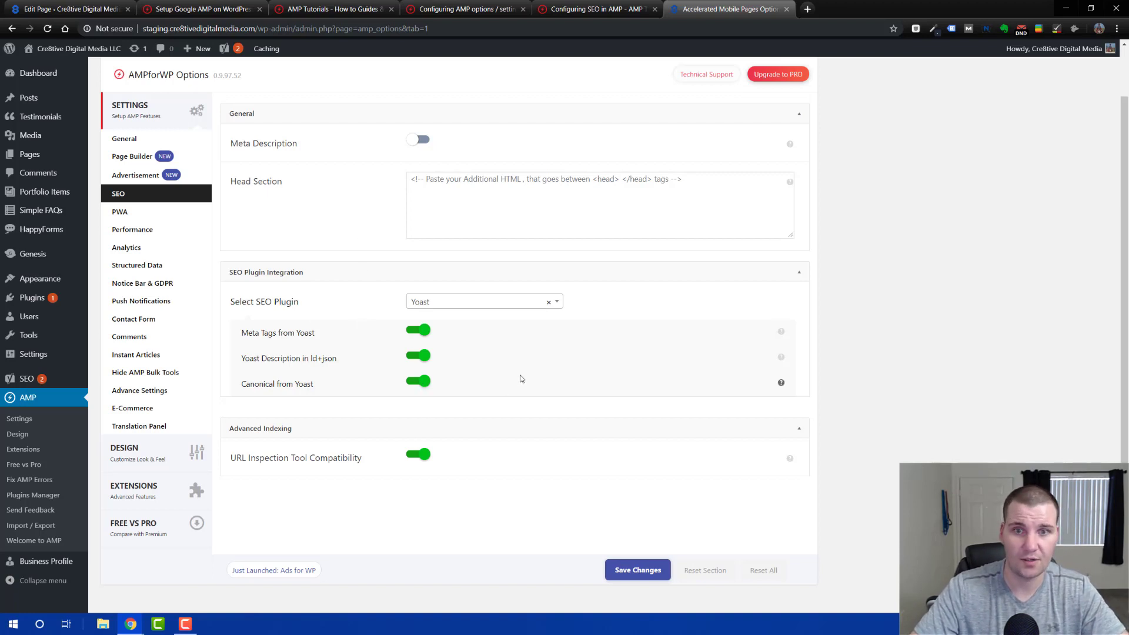
Check the Advanced Indexing tutorial, toggle URL Inspection Tool Compatibility off and back on to inspect its index options, and save the SEO settings.
{"action": "key", "text": "ctrl+shift+Tab"}
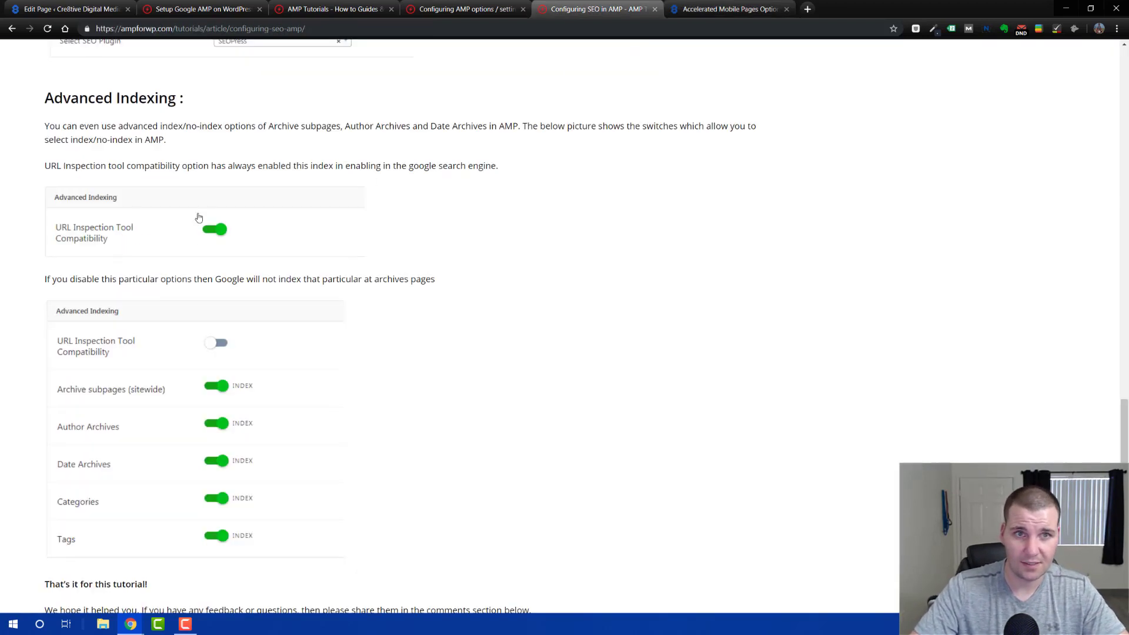
{"action": "left_click", "coordinate": [725, 7]}
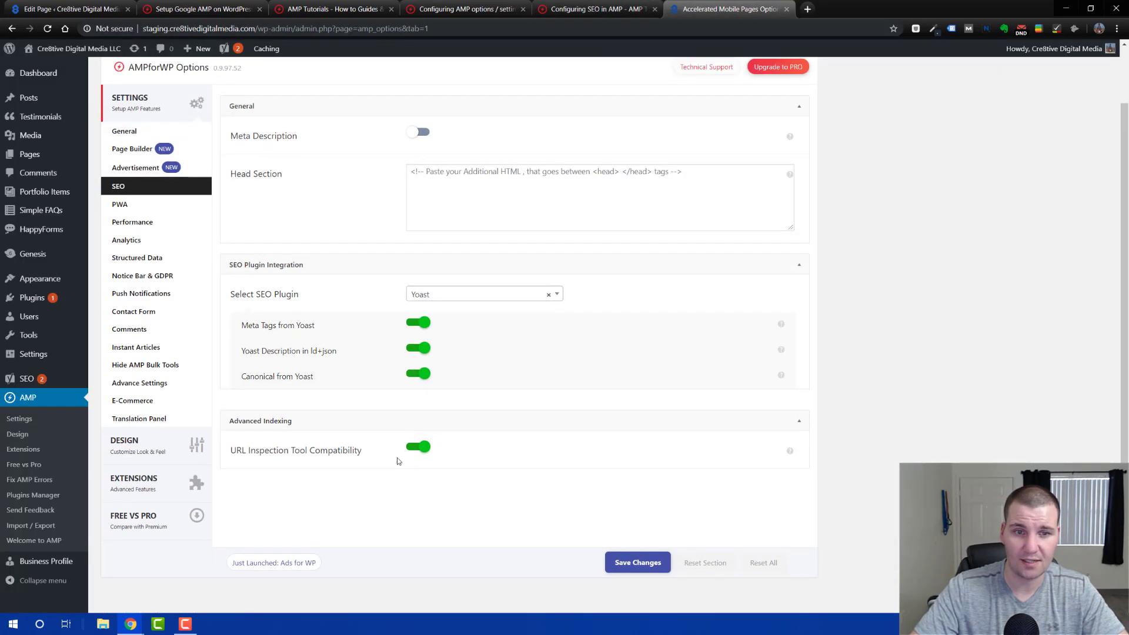
{"action": "left_click", "coordinate": [418, 454]}
{"action": "scroll", "coordinate": [503, 416], "scroll_direction": "down", "scroll_amount": 2}
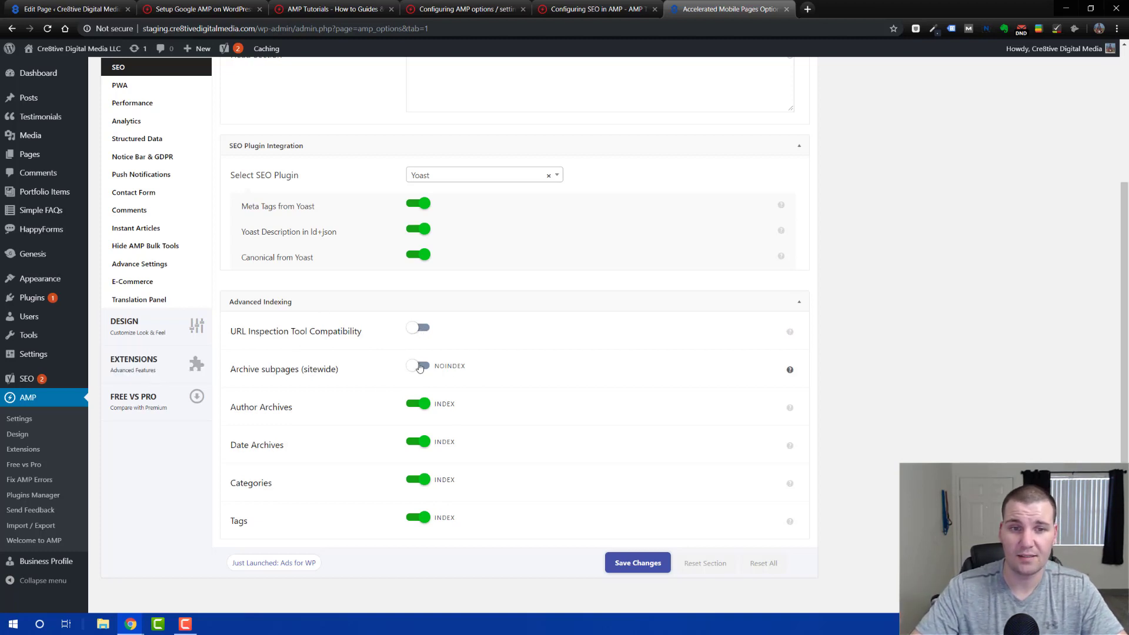
{"action": "left_click", "coordinate": [421, 329]}
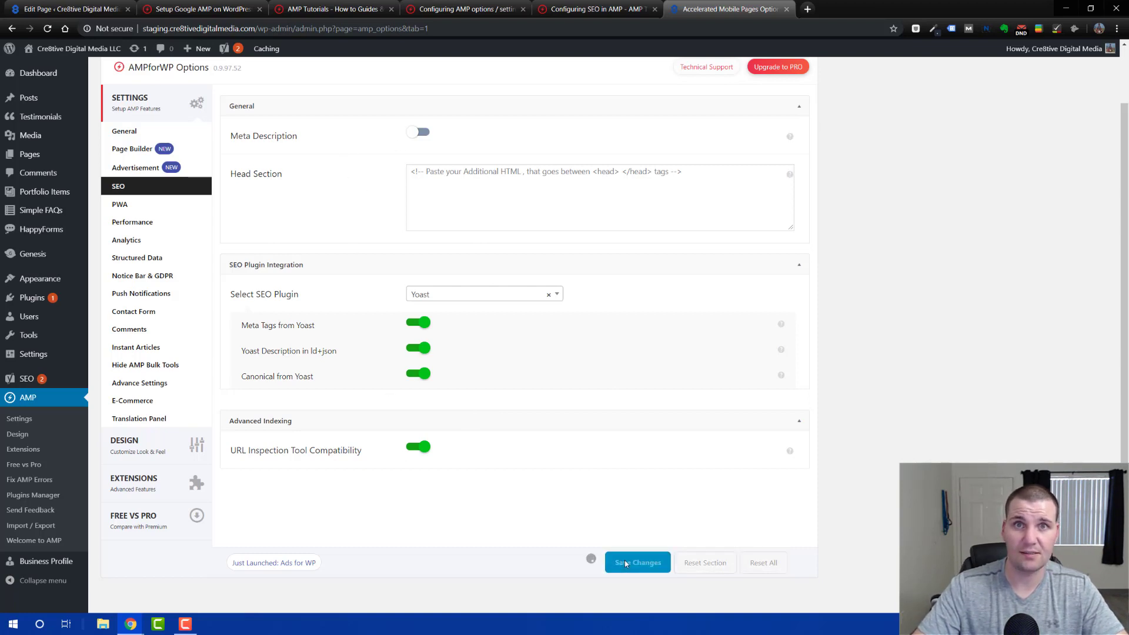
{"action": "left_click", "coordinate": [623, 564]}
Enable Minify in the AMP performance settings and save the change.
{"action": "left_click", "coordinate": [132, 222]}
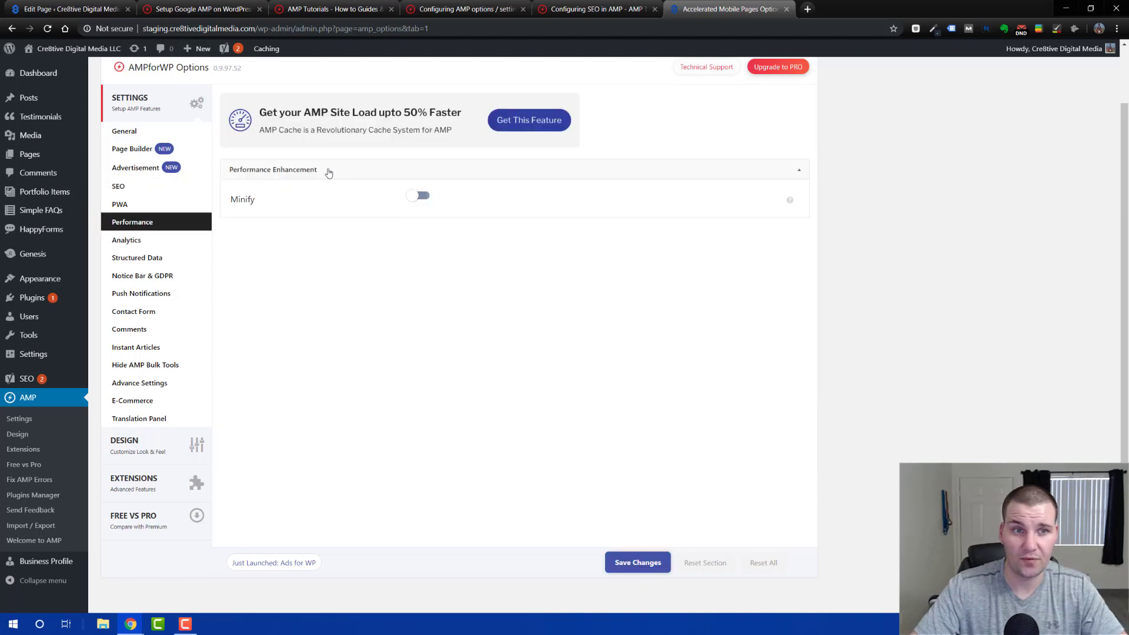
{"action": "left_click", "coordinate": [421, 197]}
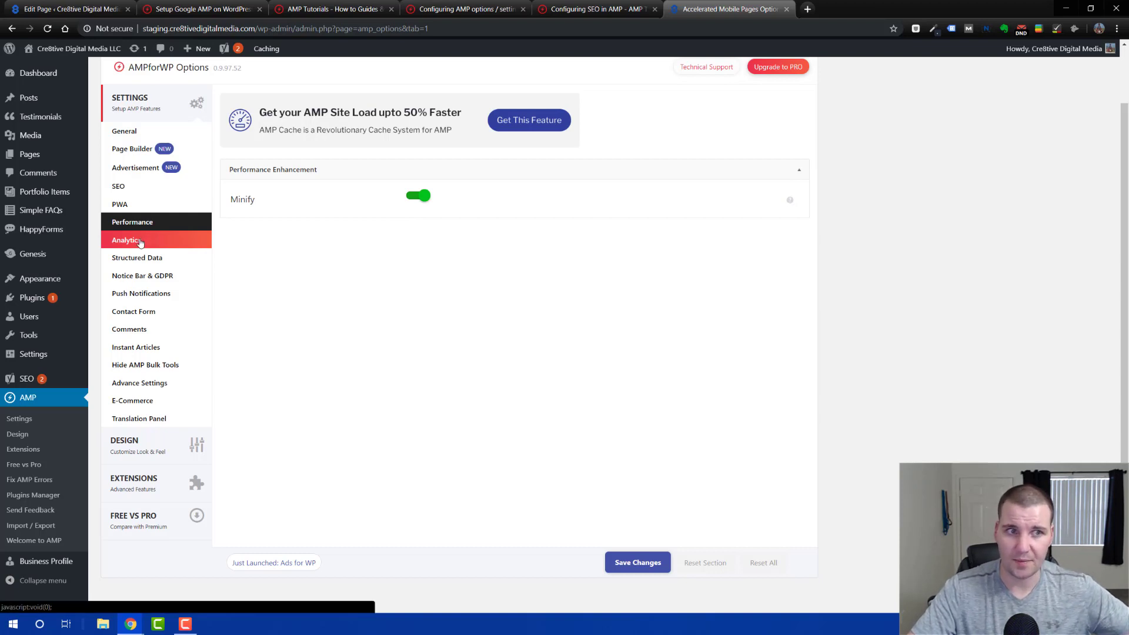
{"action": "left_click", "coordinate": [632, 570]}
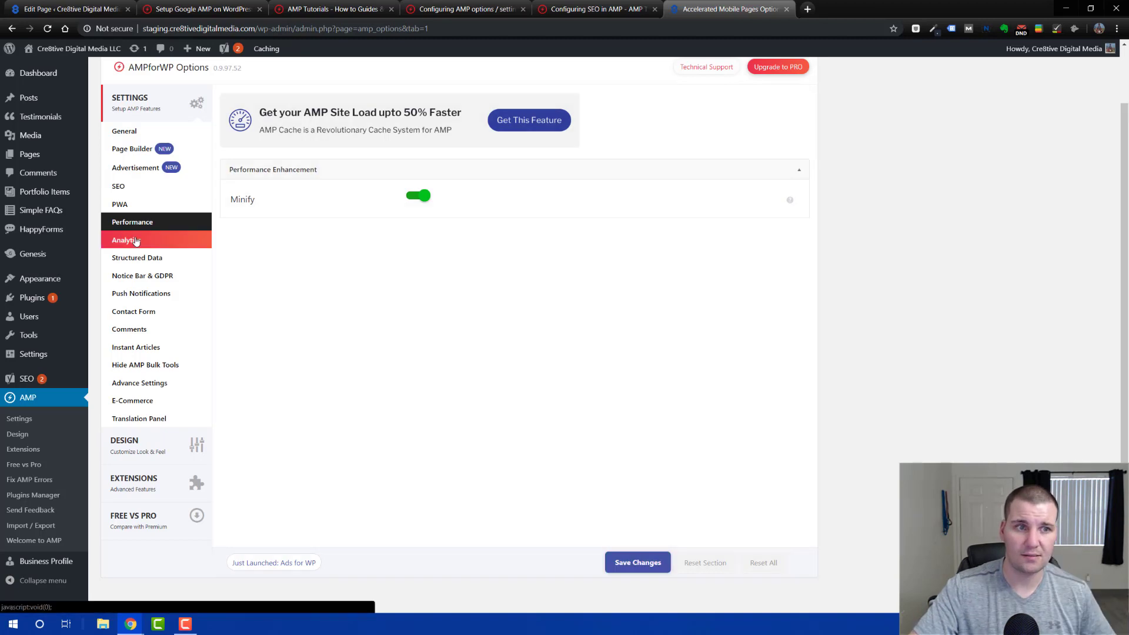
Open the AMP analytics settings and enable Google Tag Manager as the primary analytics provider.
{"action": "left_click", "coordinate": [135, 241]}
{"action": "scroll", "coordinate": [351, 208], "scroll_direction": "up", "scroll_amount": 3}
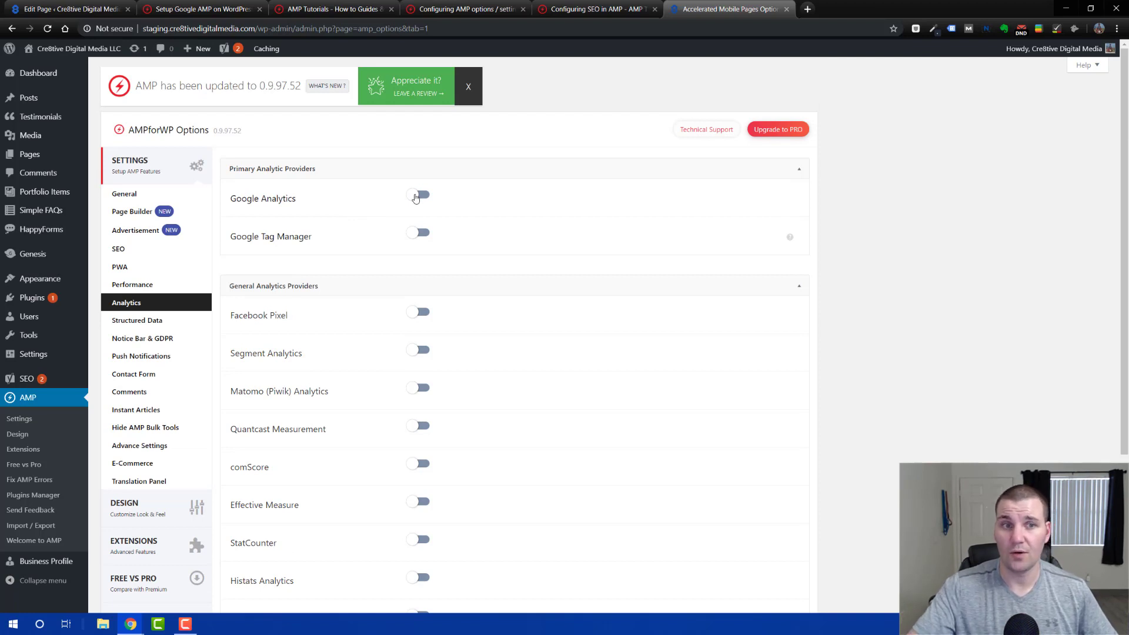
{"action": "left_click", "coordinate": [413, 237]}
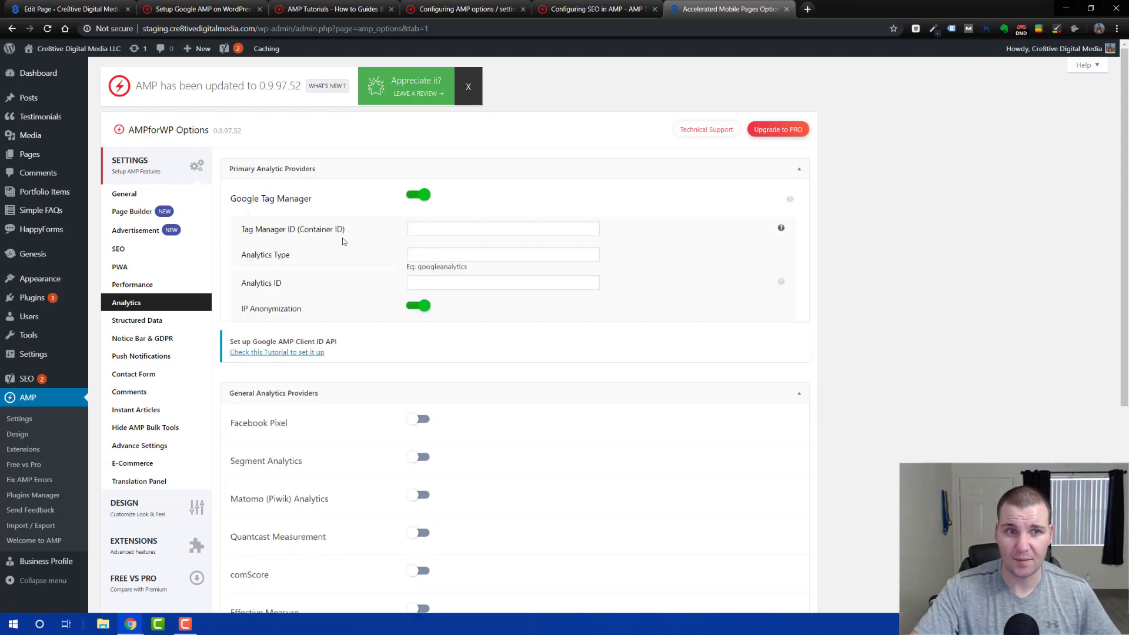
In the AMP structured data settings, set the schema type for Posts to BlogPosting and for Pages to WebPage, and review the default values.
{"action": "scroll", "coordinate": [247, 246], "scroll_direction": "down", "scroll_amount": 1}
{"action": "left_click", "coordinate": [143, 265]}
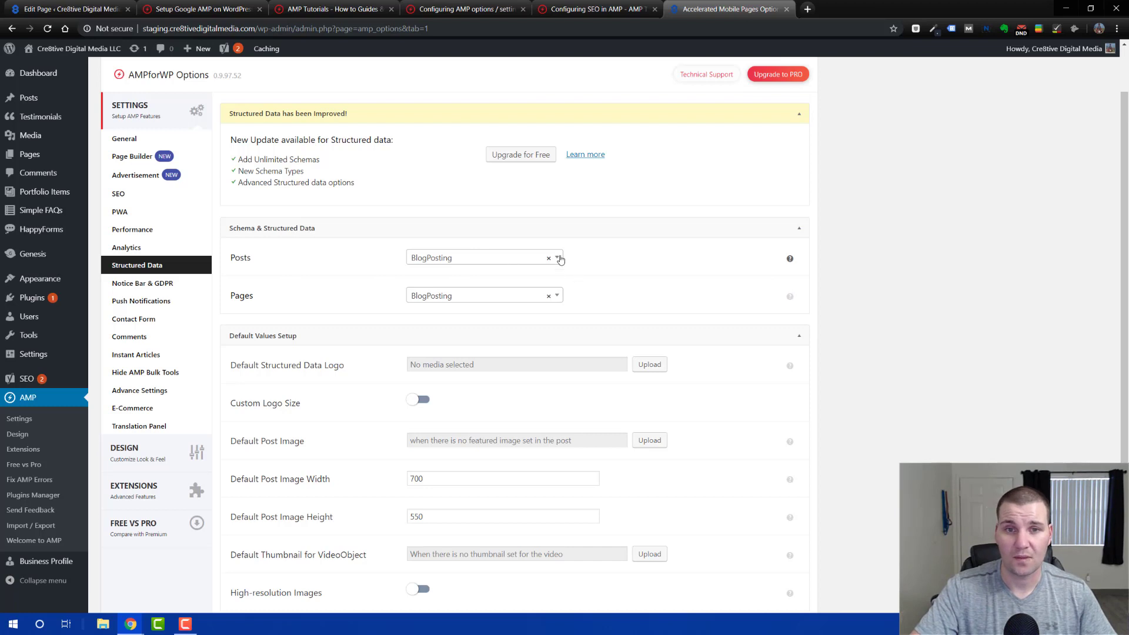
{"action": "left_click", "coordinate": [543, 262]}
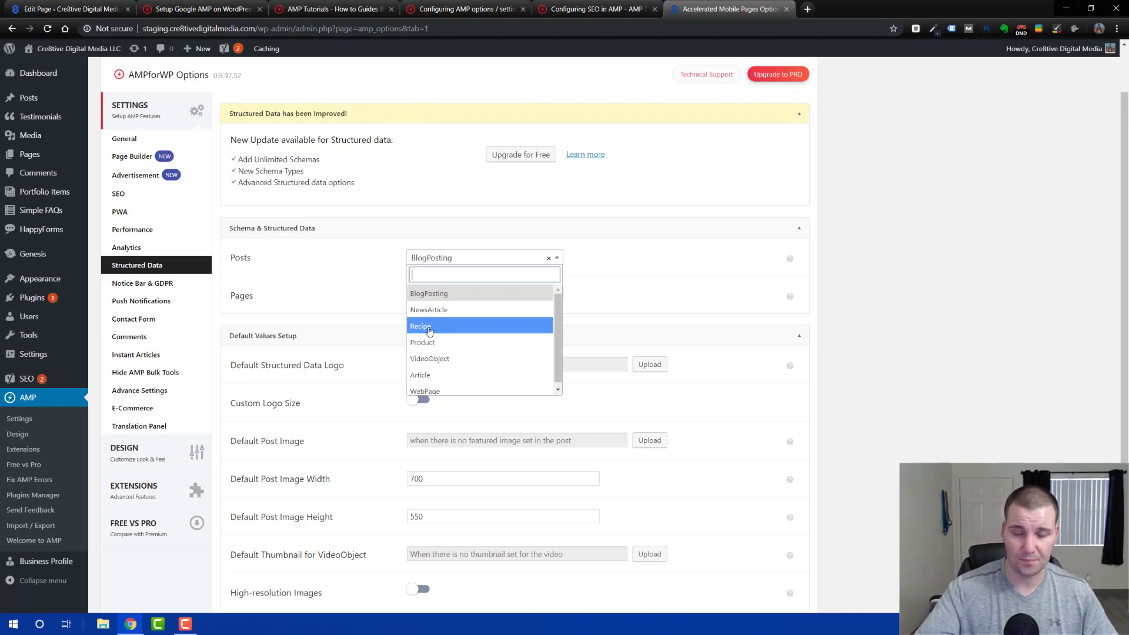
{"action": "left_click", "coordinate": [429, 293]}
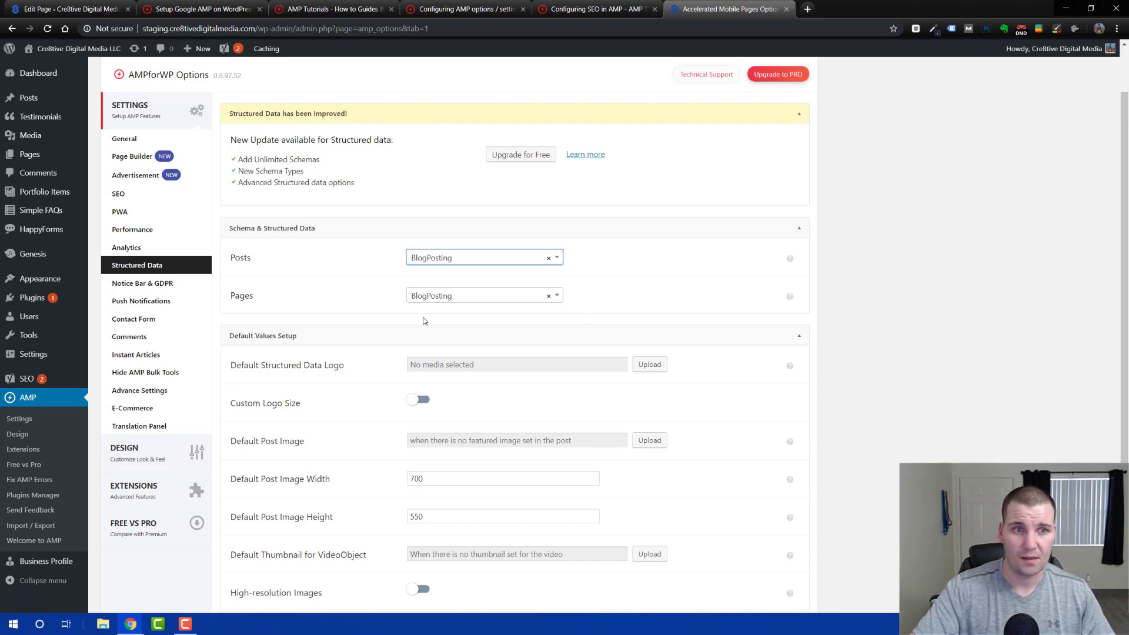
{"action": "left_click", "coordinate": [556, 296]}
{"action": "left_click", "coordinate": [439, 423]}
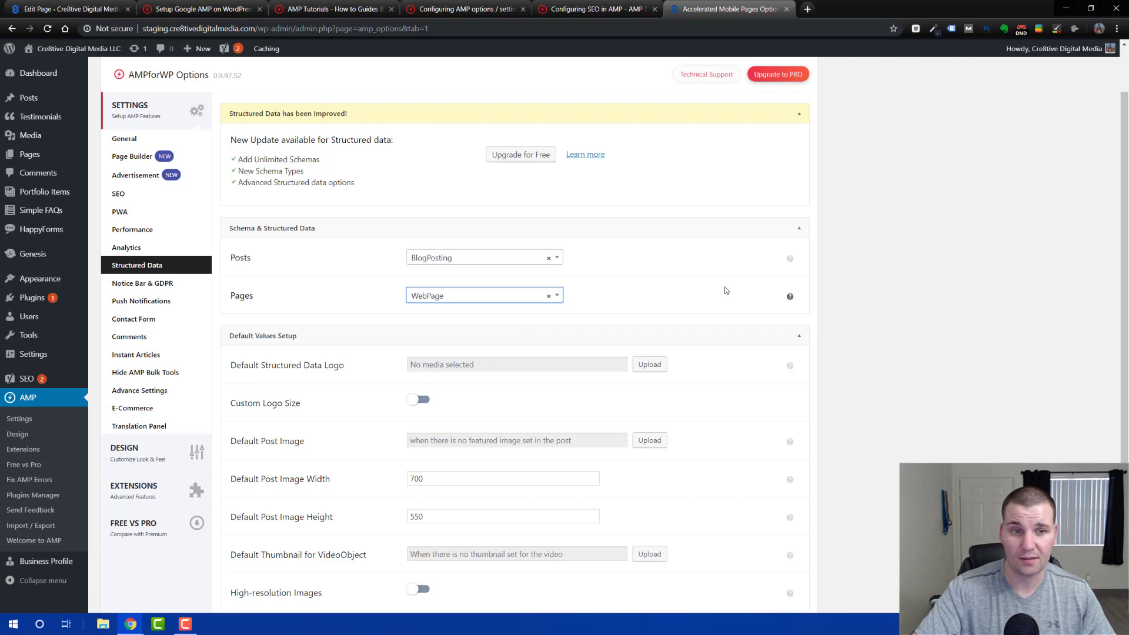
{"action": "scroll", "coordinate": [349, 289], "scroll_direction": "down", "scroll_amount": 2}
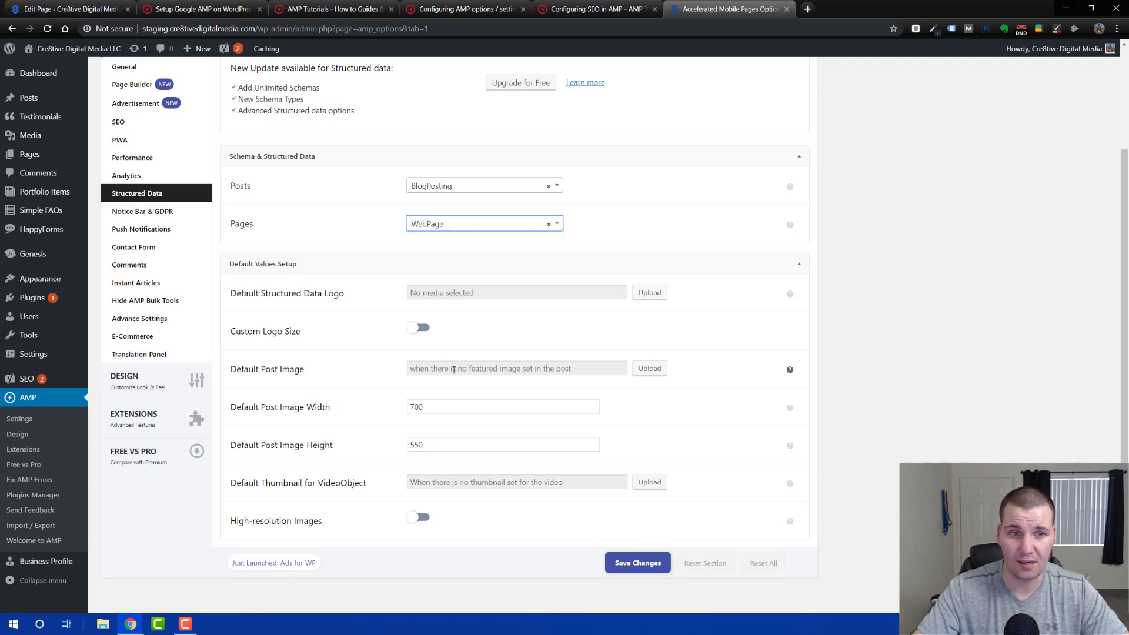
Enable cookie notifications with the button text "Yes I love Cookies", turn on GDPR Compliancy, and review its design and text options.
{"action": "left_click", "coordinate": [173, 211]}
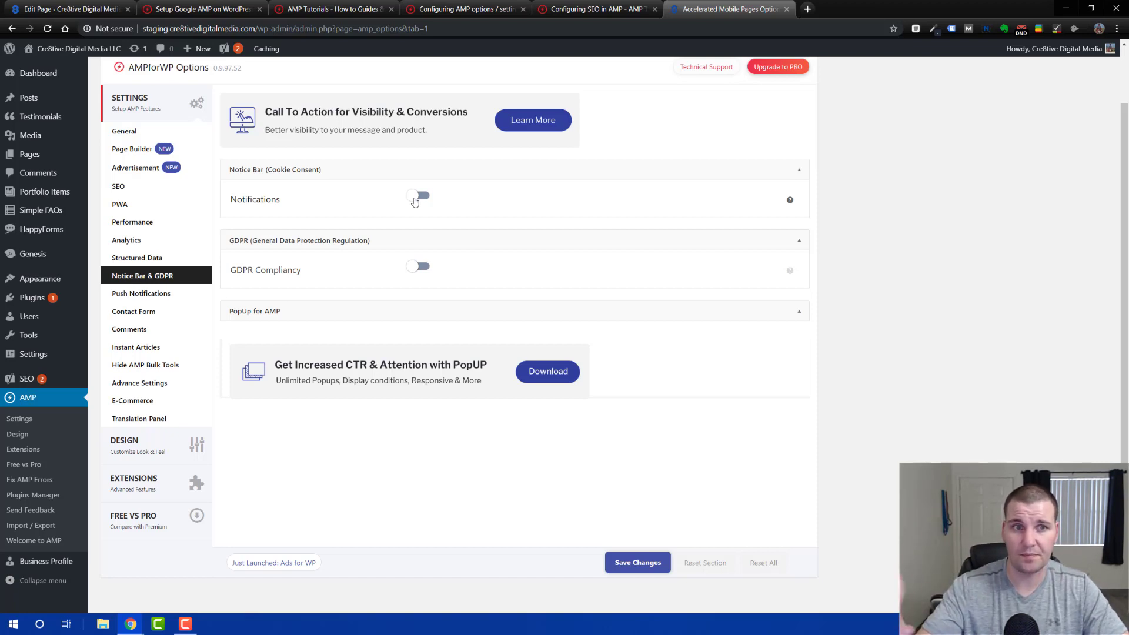
{"action": "left_click", "coordinate": [272, 200]}
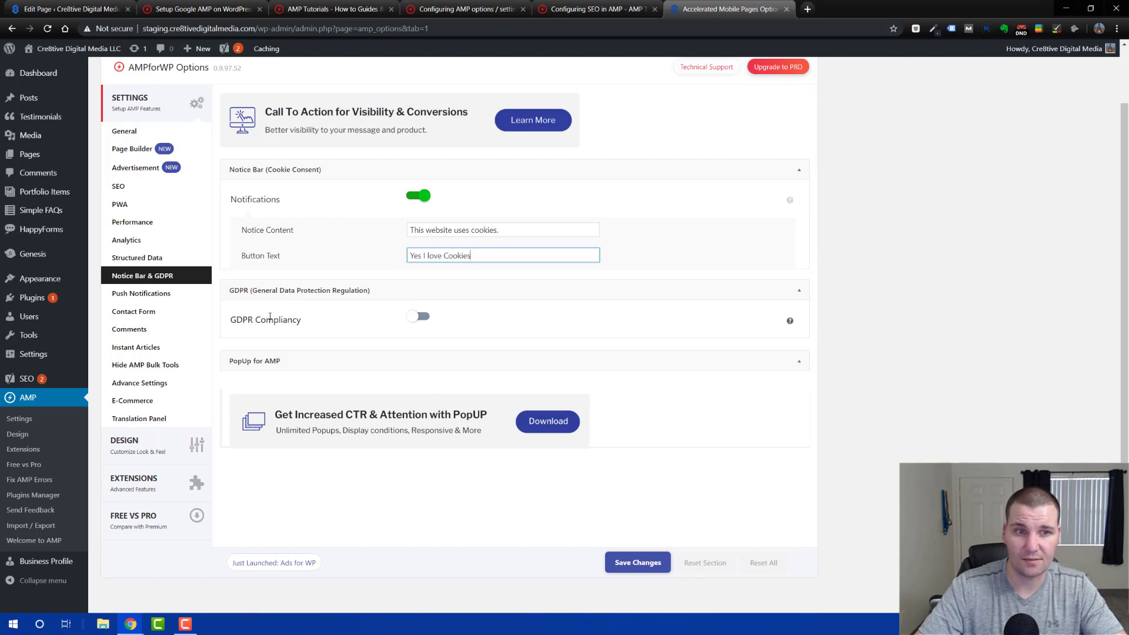
{"action": "left_click", "coordinate": [414, 321]}
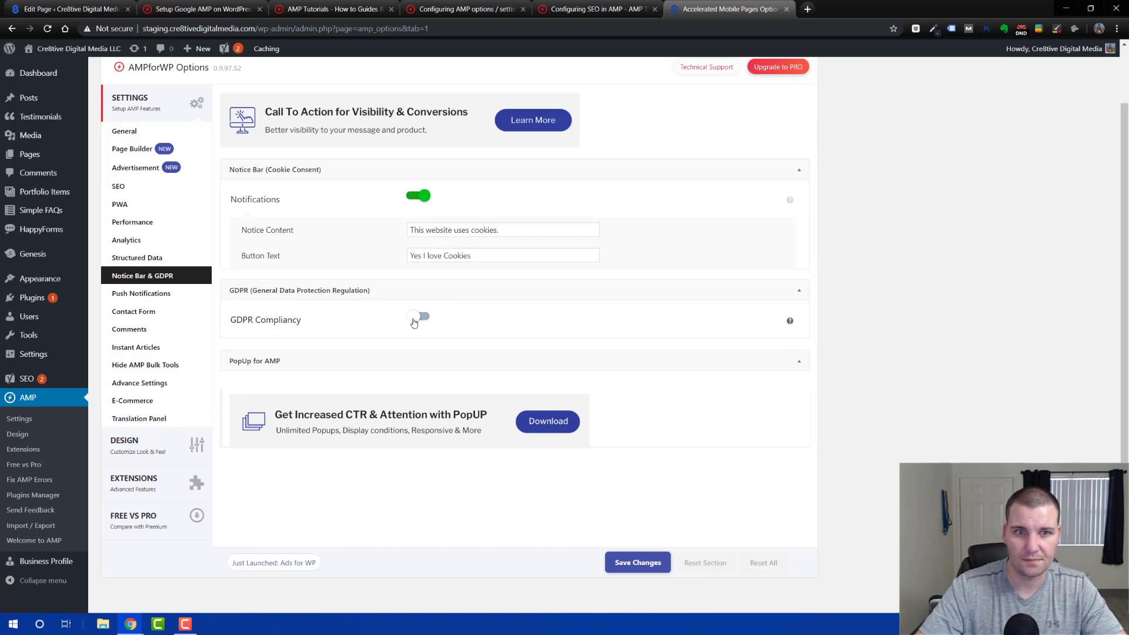
{"action": "scroll", "coordinate": [414, 322], "scroll_direction": "down", "scroll_amount": 1}
{"action": "scroll", "coordinate": [413, 323], "scroll_direction": "down", "scroll_amount": 3}
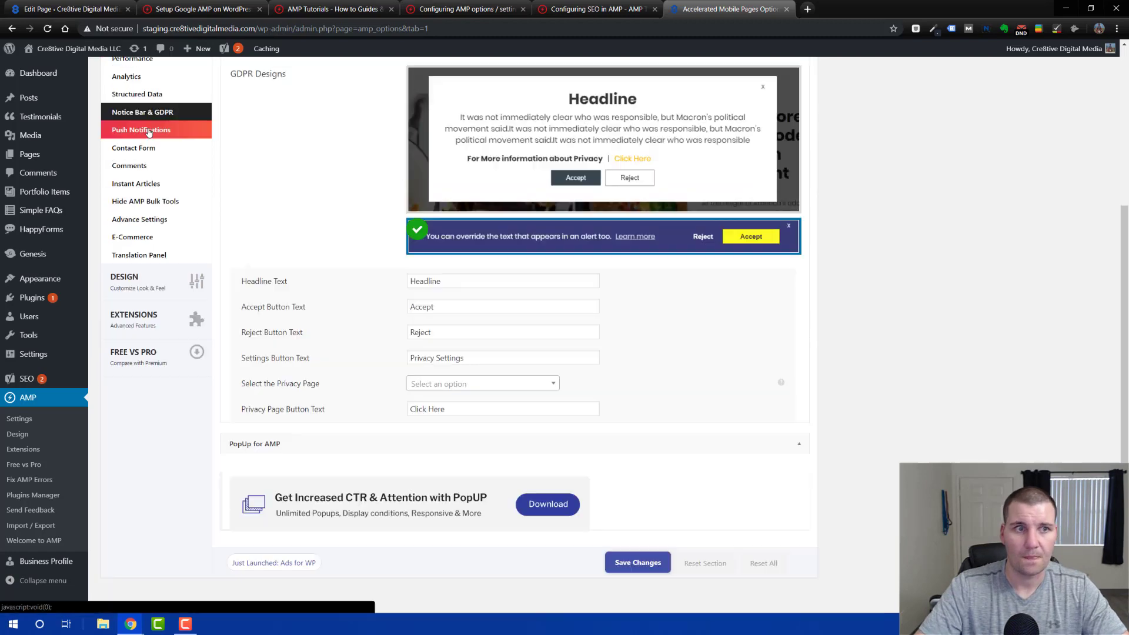
Review the AMP push notification and contact form compatibility options, and check the form on the live site's Contact Us page.
{"action": "left_click", "coordinate": [149, 130]}
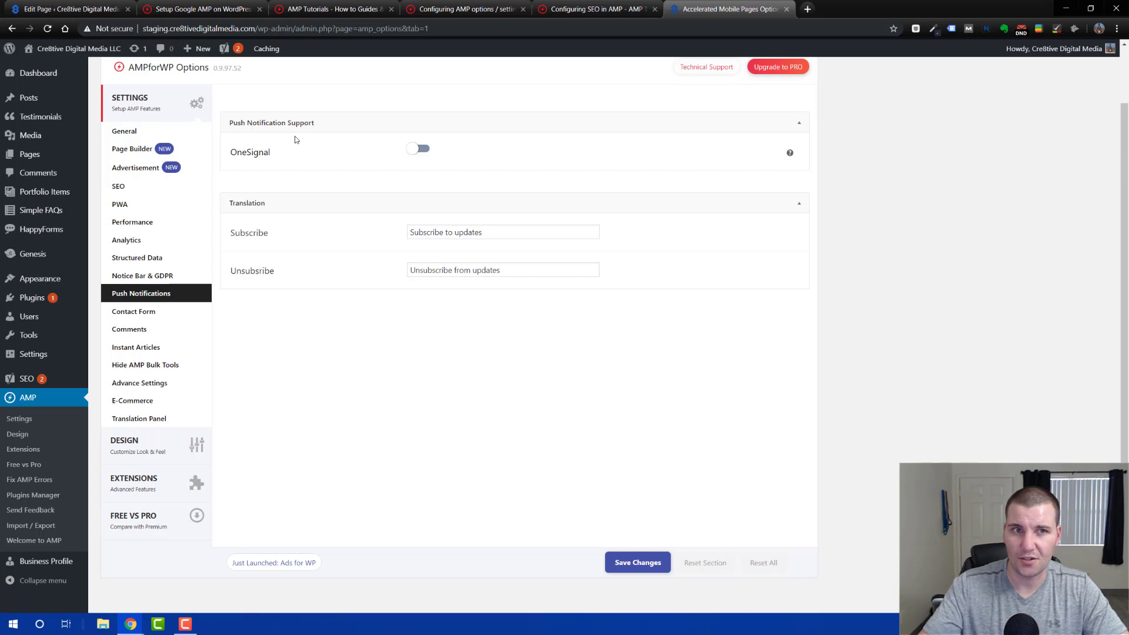
{"action": "left_click", "coordinate": [134, 310]}
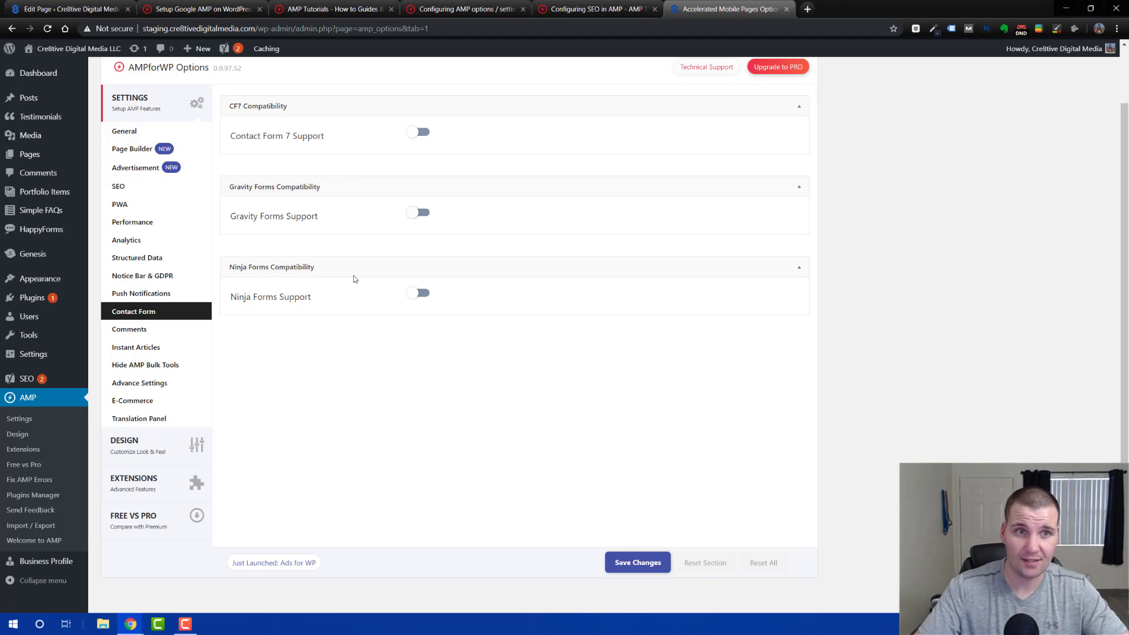
{"action": "left_click", "coordinate": [66, 7]}
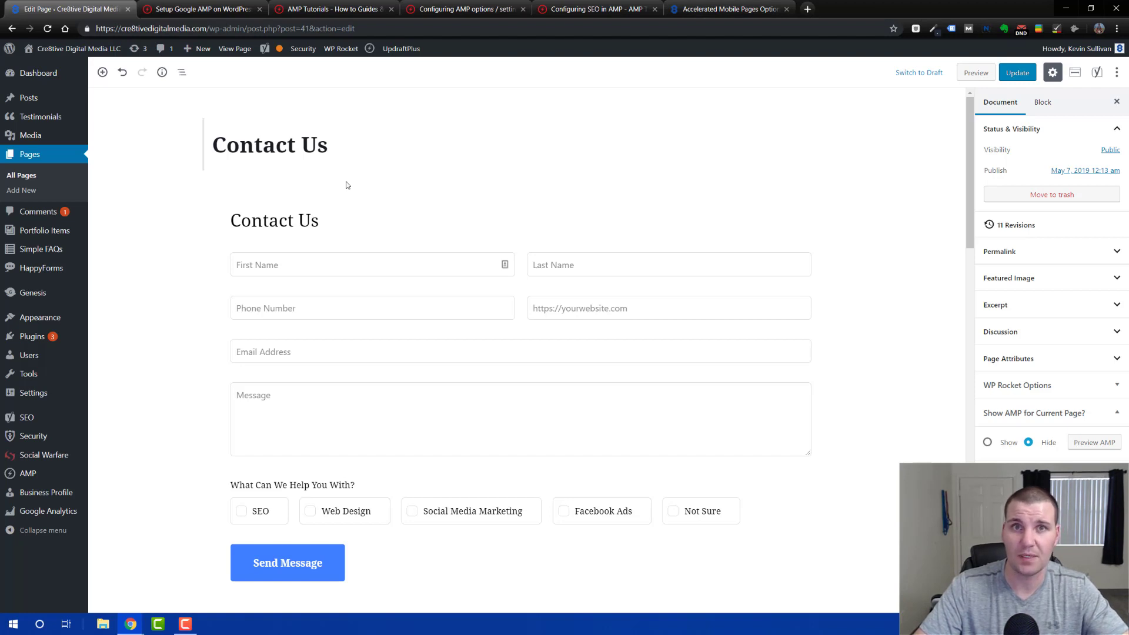
{"action": "left_click", "coordinate": [753, 6]}
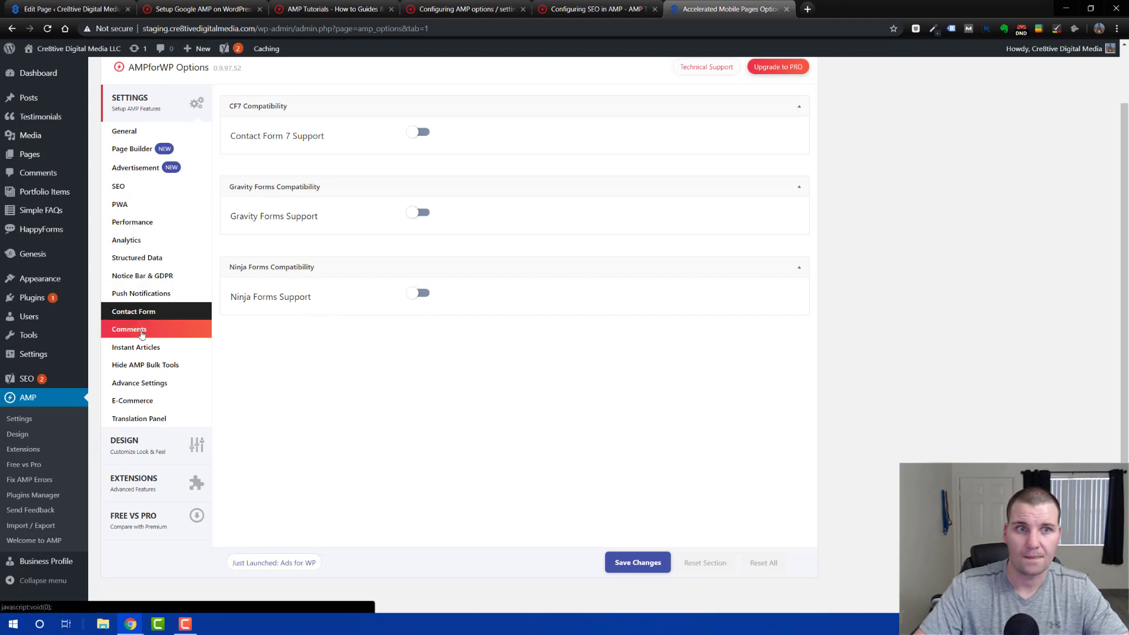
Turn off Display on Pages in the AMP comments settings.
{"action": "left_click", "coordinate": [177, 329]}
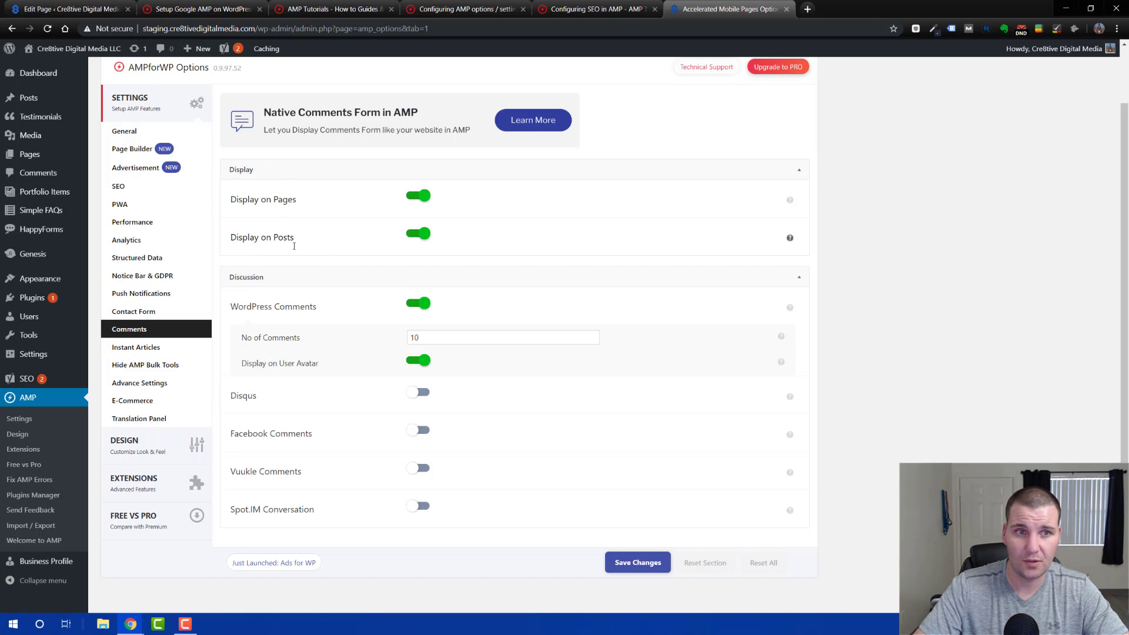
{"action": "left_click", "coordinate": [416, 199]}
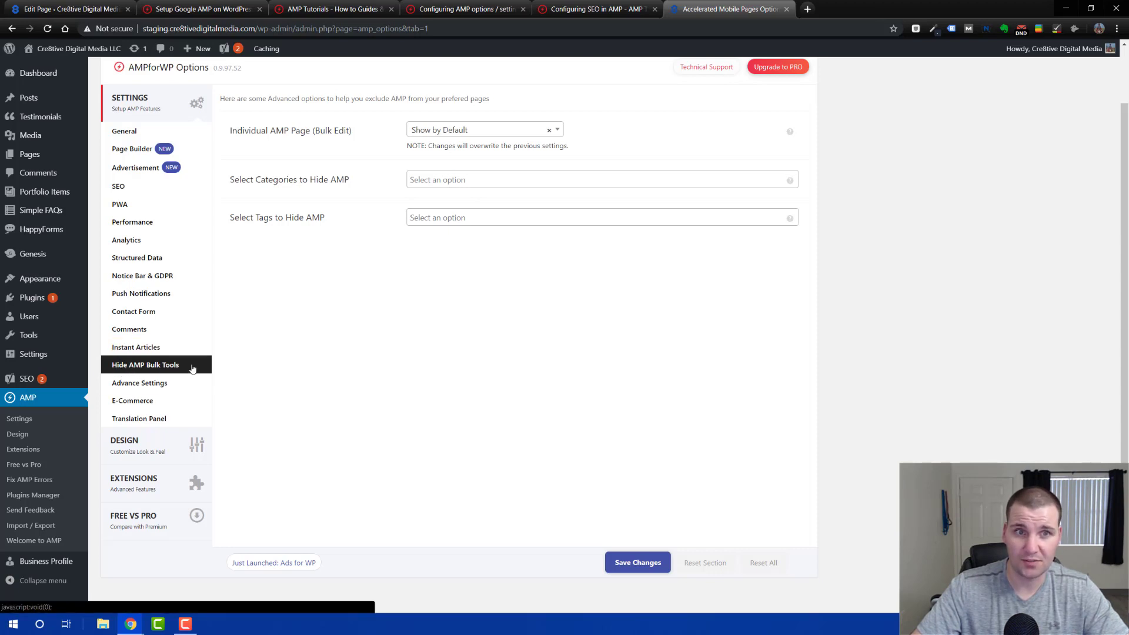
Check the Contact Us page's AMP visibility setting, and search for "se" among the categories to hide in the AMP bulk tools.
{"action": "left_click", "coordinate": [50, 5]}
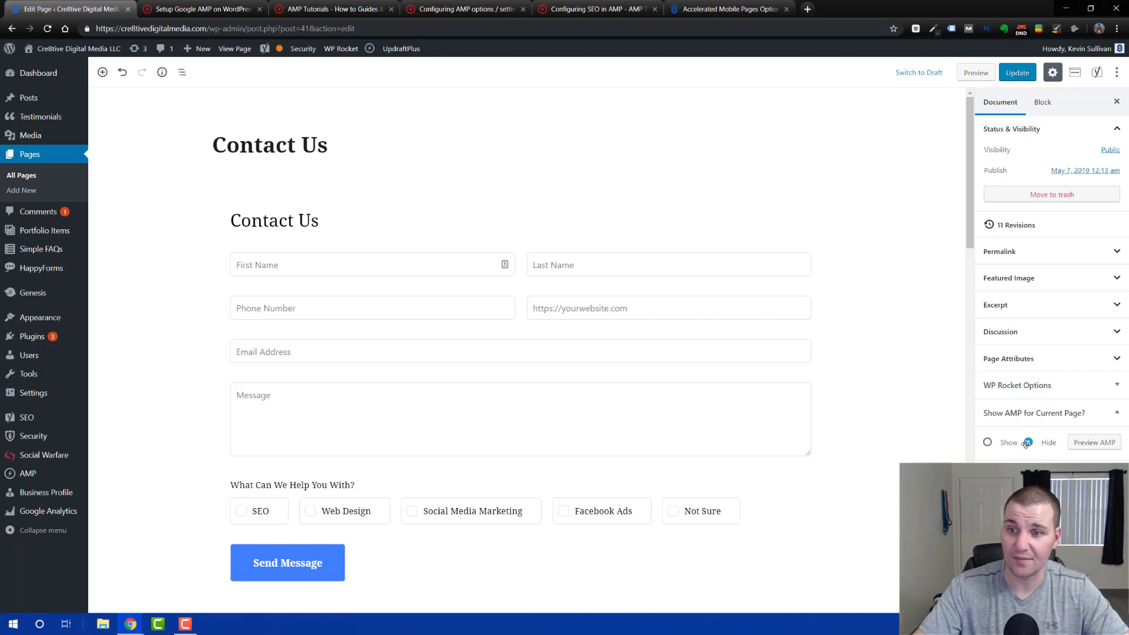
{"action": "left_click", "coordinate": [729, 8]}
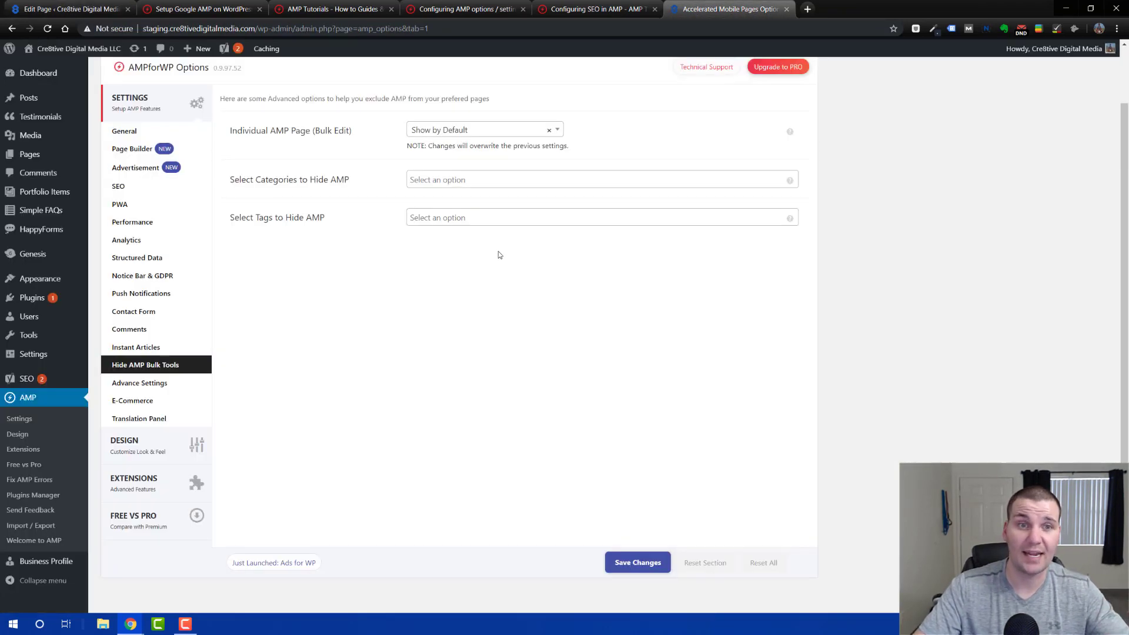
{"action": "left_click", "coordinate": [635, 179]}
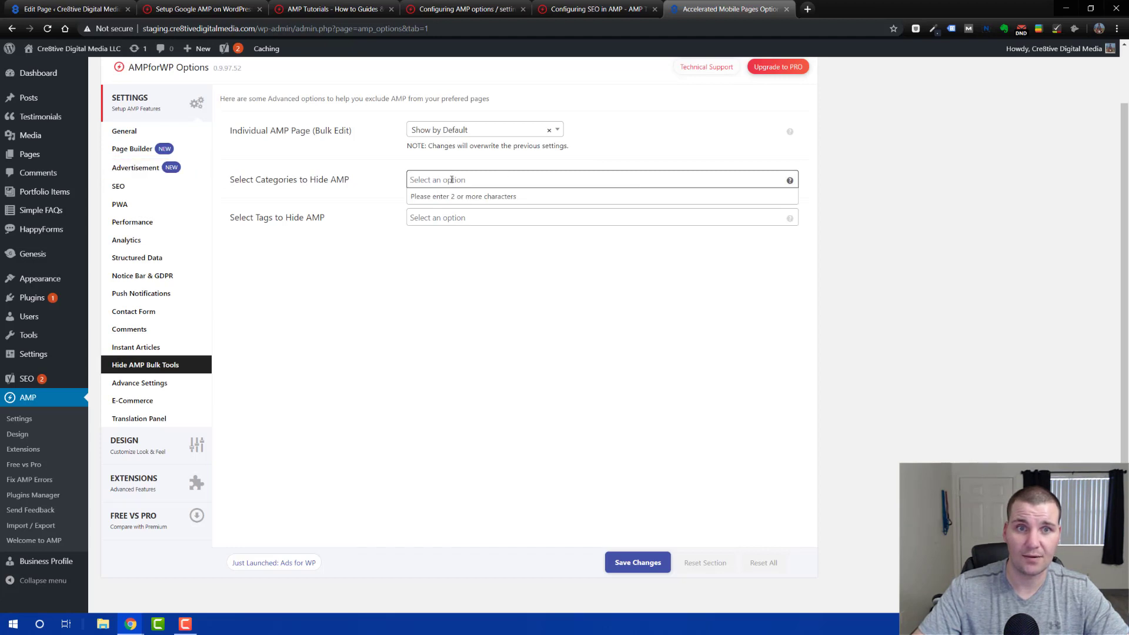
{"action": "left_click", "coordinate": [494, 180]}
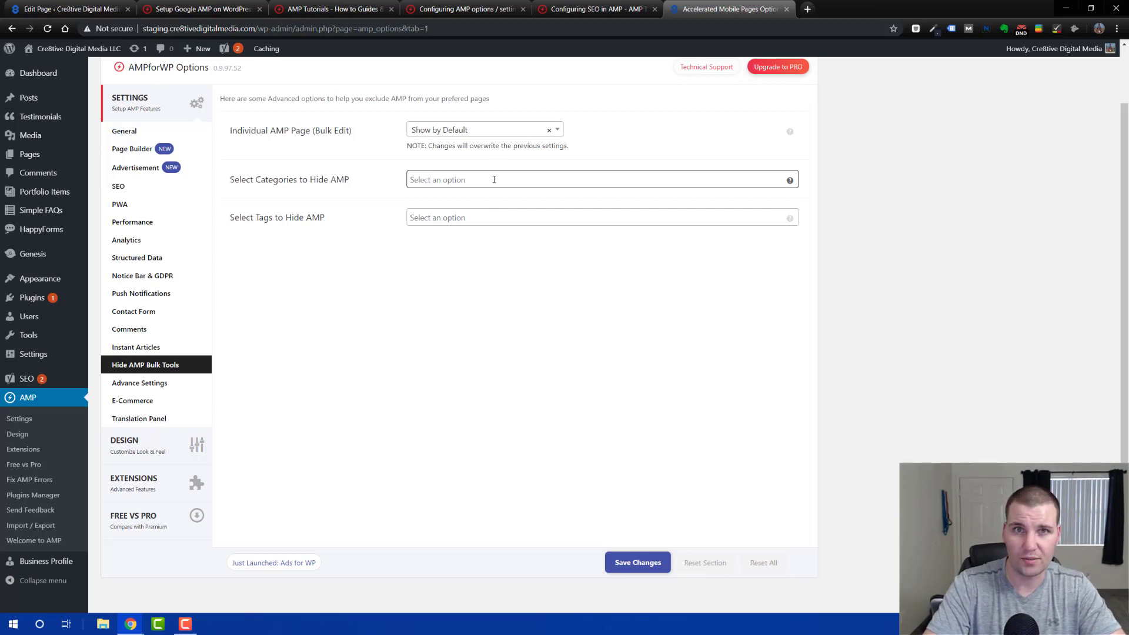
{"action": "type", "text": "se"}
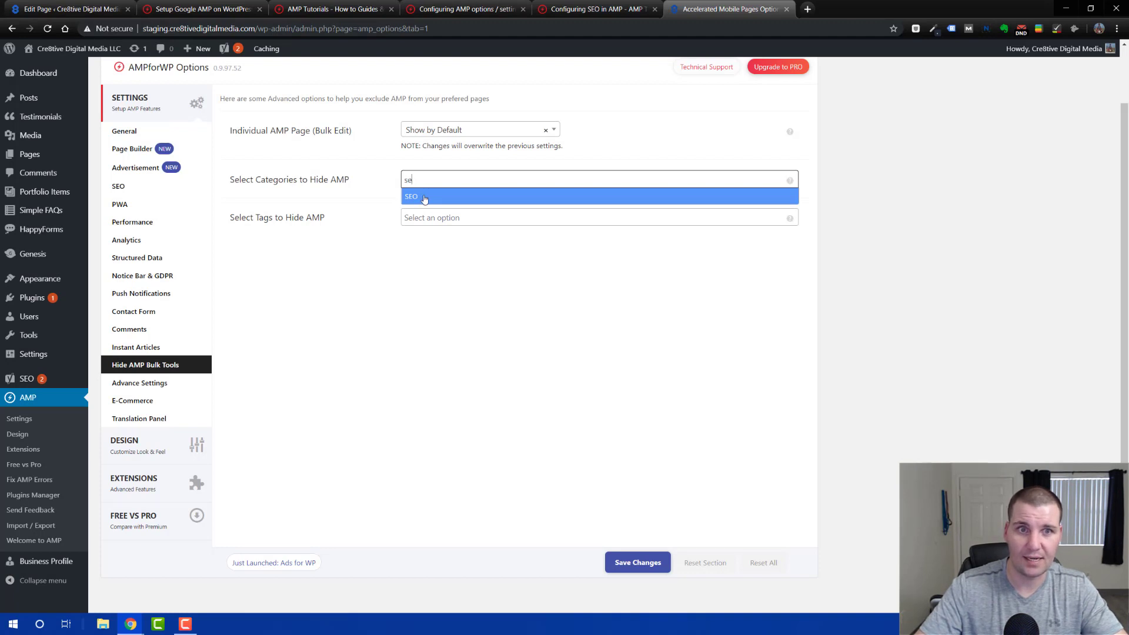
{"action": "left_click", "coordinate": [389, 179]}
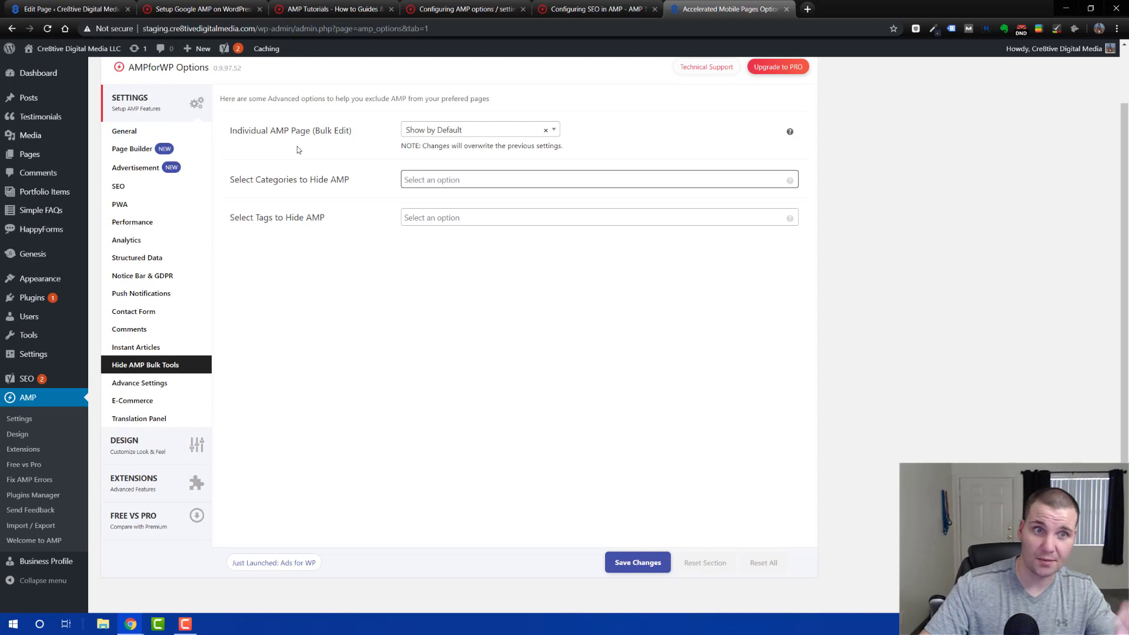
Inspect the Individual AMP Page bulk-edit choices and compare them with the AMP visibility and mobile redirection sections on the Contact Us page.
{"action": "left_click", "coordinate": [534, 130]}
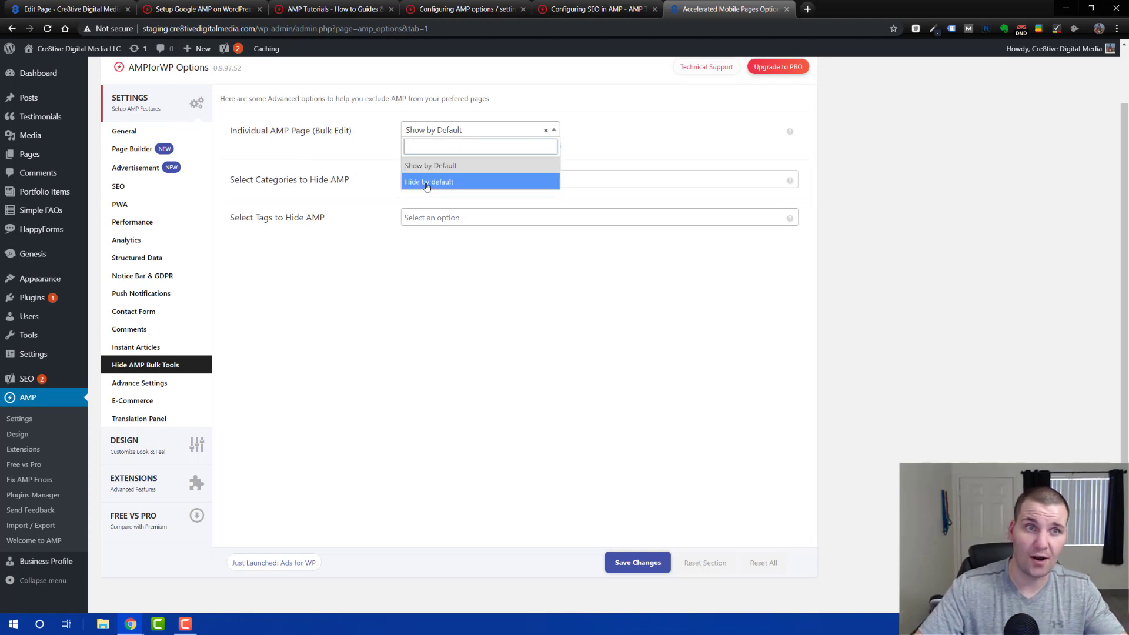
{"action": "left_click", "coordinate": [59, 8]}
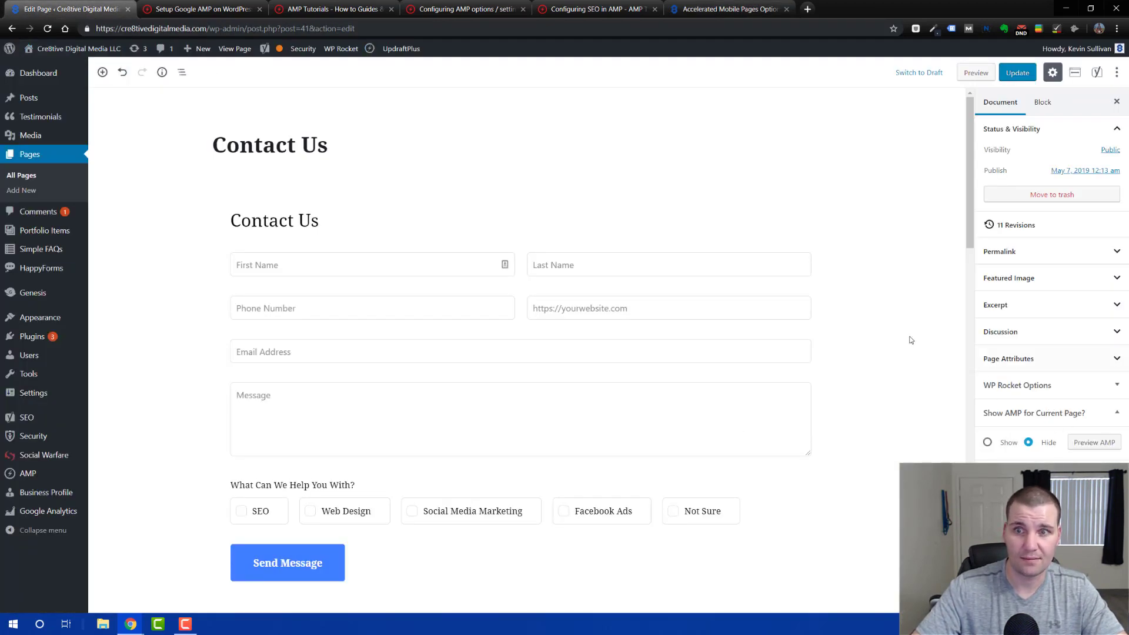
{"action": "left_click", "coordinate": [1117, 413]}
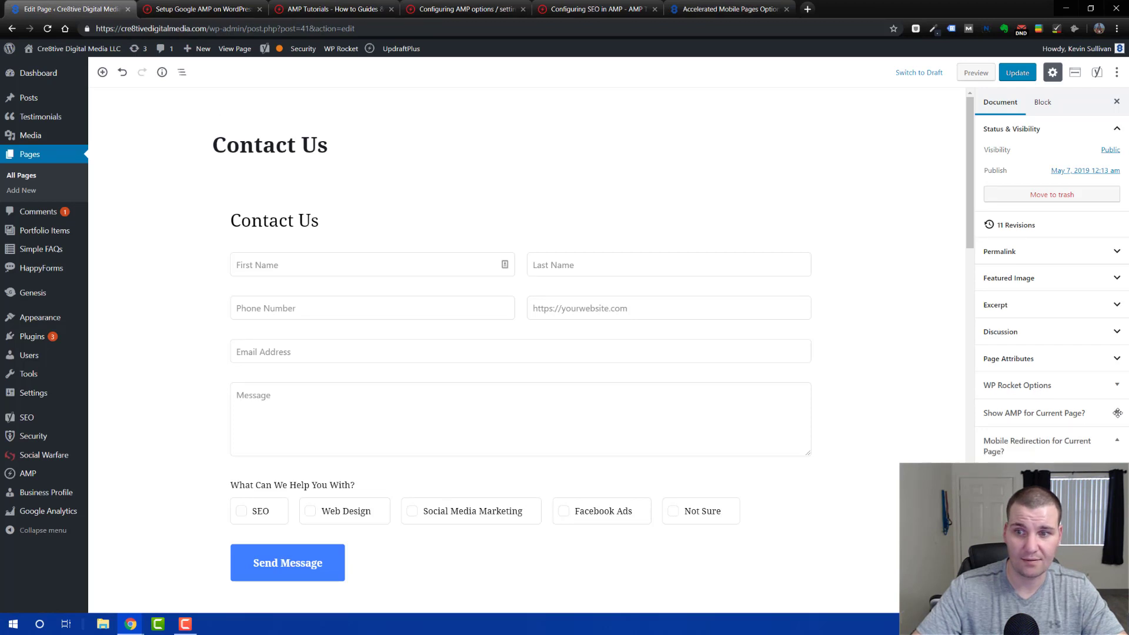
{"action": "left_click", "coordinate": [1108, 440]}
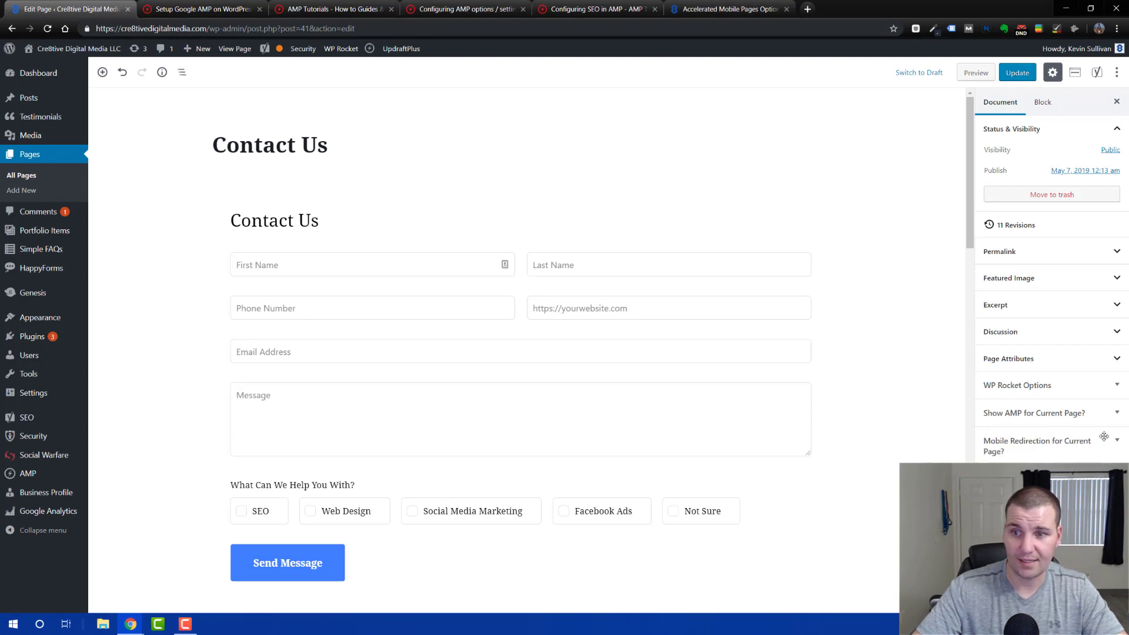
{"action": "left_click", "coordinate": [718, 7]}
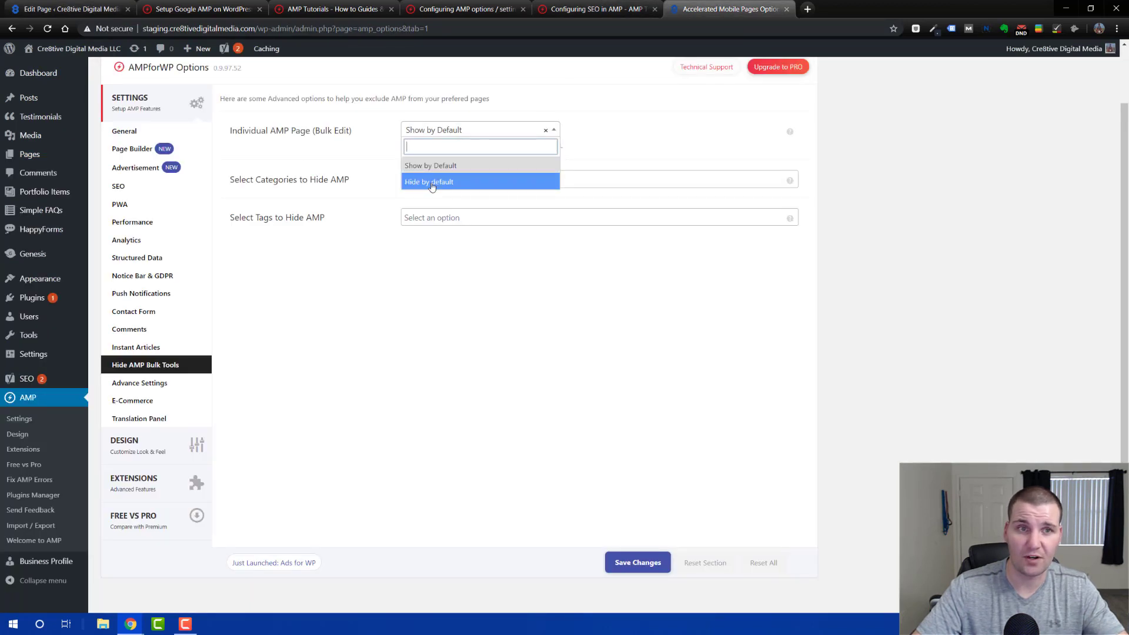
In the AMP advance settings, enable Mobile Redirection including Tablets, Change Internal Links to AMP, and Smooth Scrolling For Links.
{"action": "left_click", "coordinate": [141, 383]}
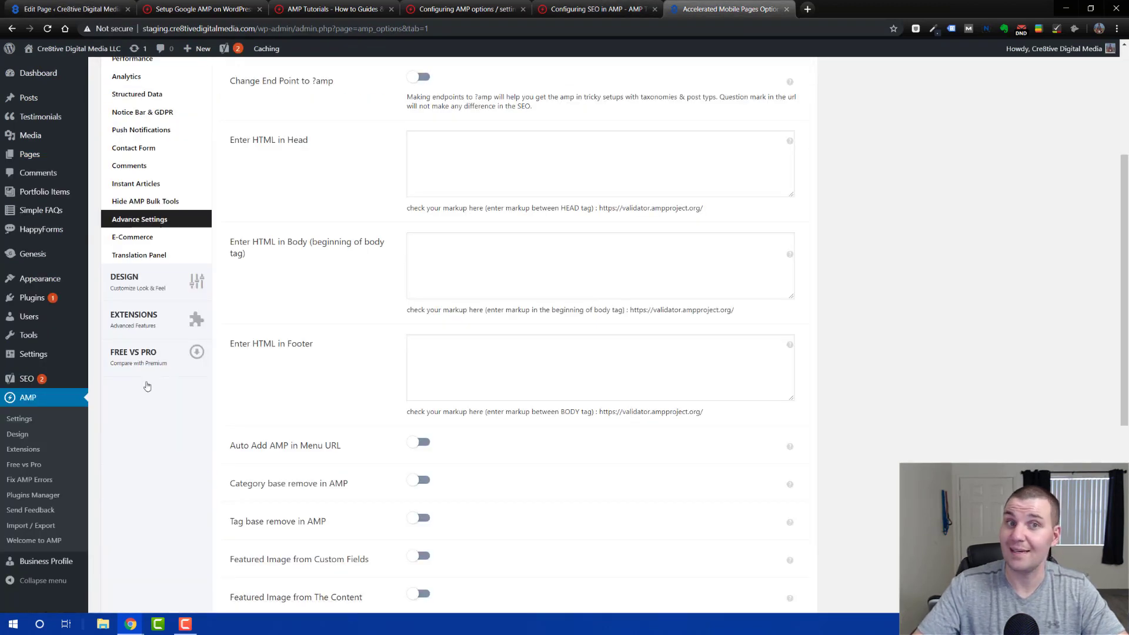
{"action": "scroll", "coordinate": [816, 411], "scroll_direction": "up", "scroll_amount": 4}
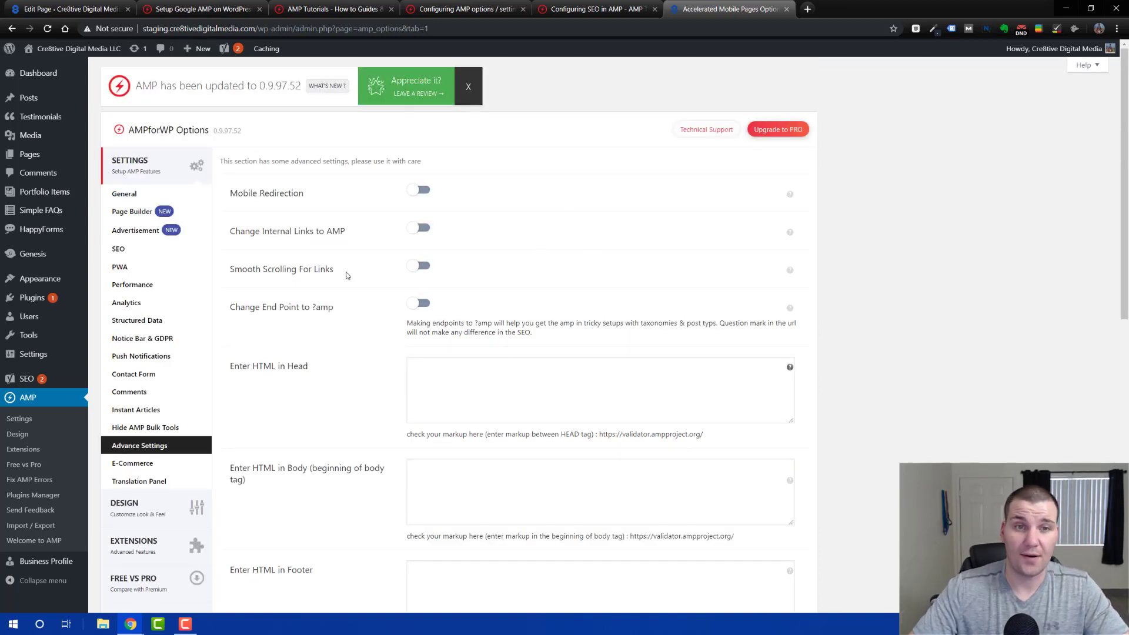
{"action": "left_click", "coordinate": [421, 191]}
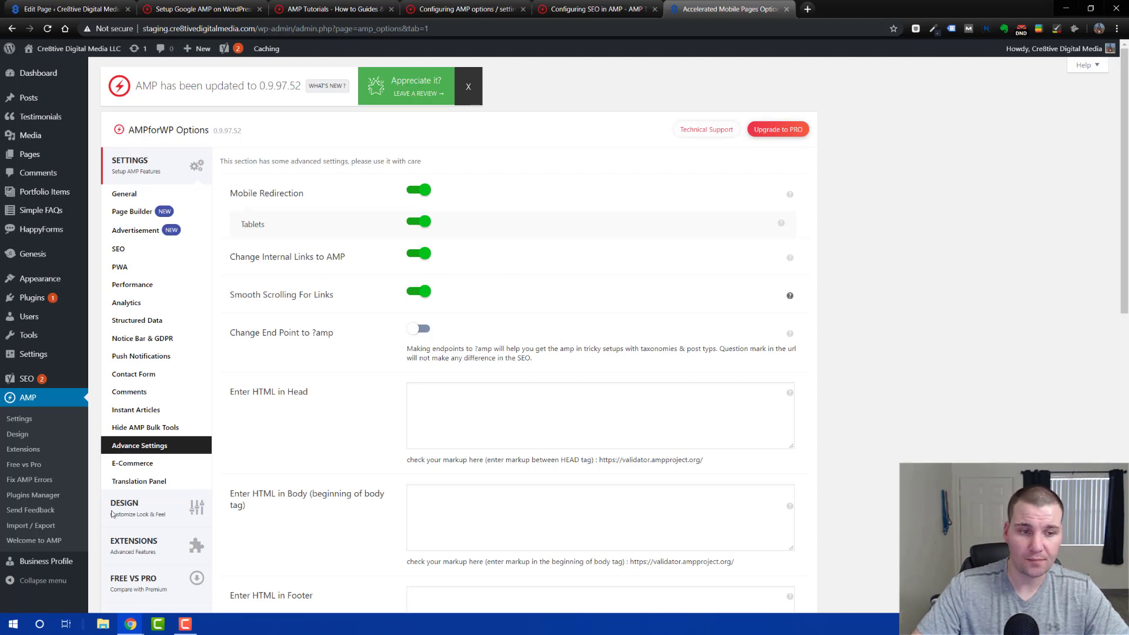
Switch to the incognito window and examine the links in the regular SEO Friendly Website article, returning to its AMP version.
{"action": "mouse_move", "coordinate": [129, 629]}
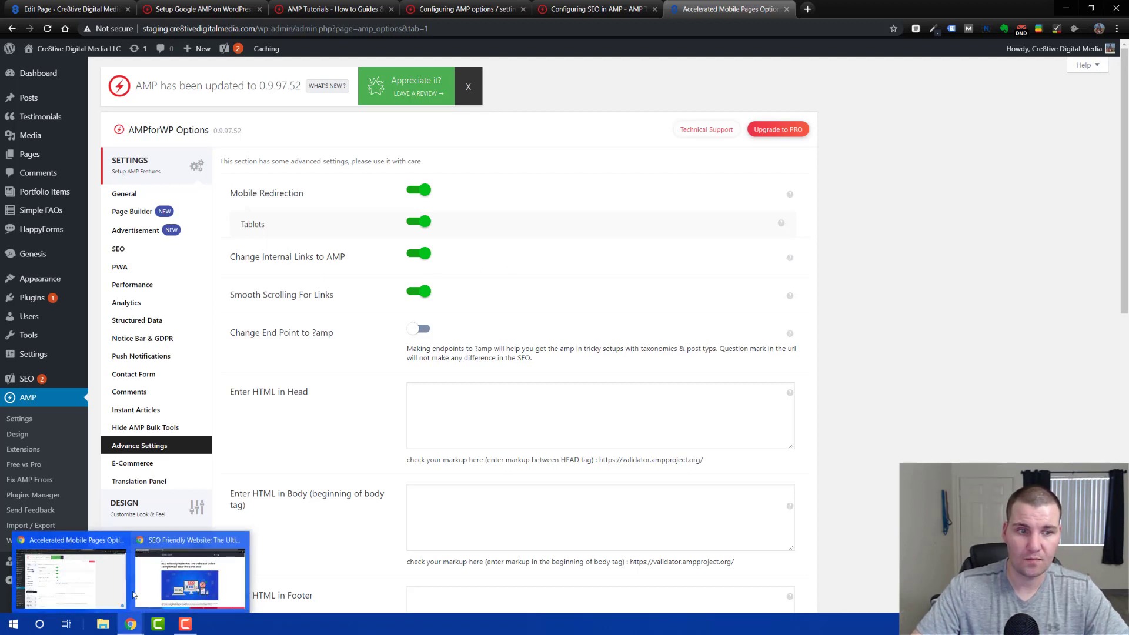
{"action": "left_click", "coordinate": [147, 589]}
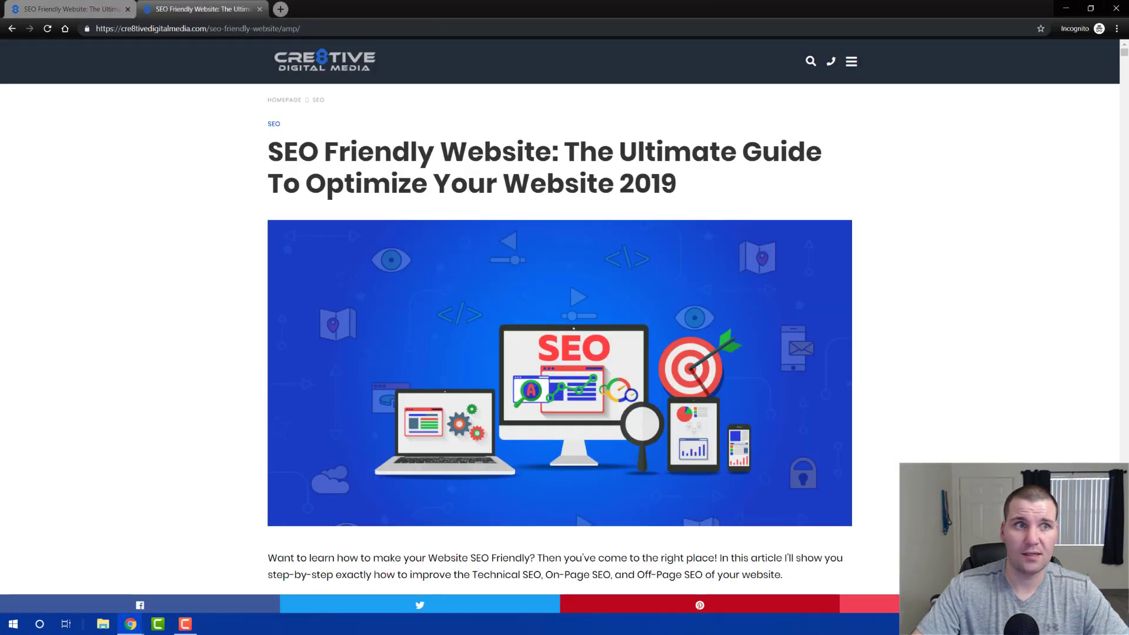
{"action": "left_click", "coordinate": [56, 6]}
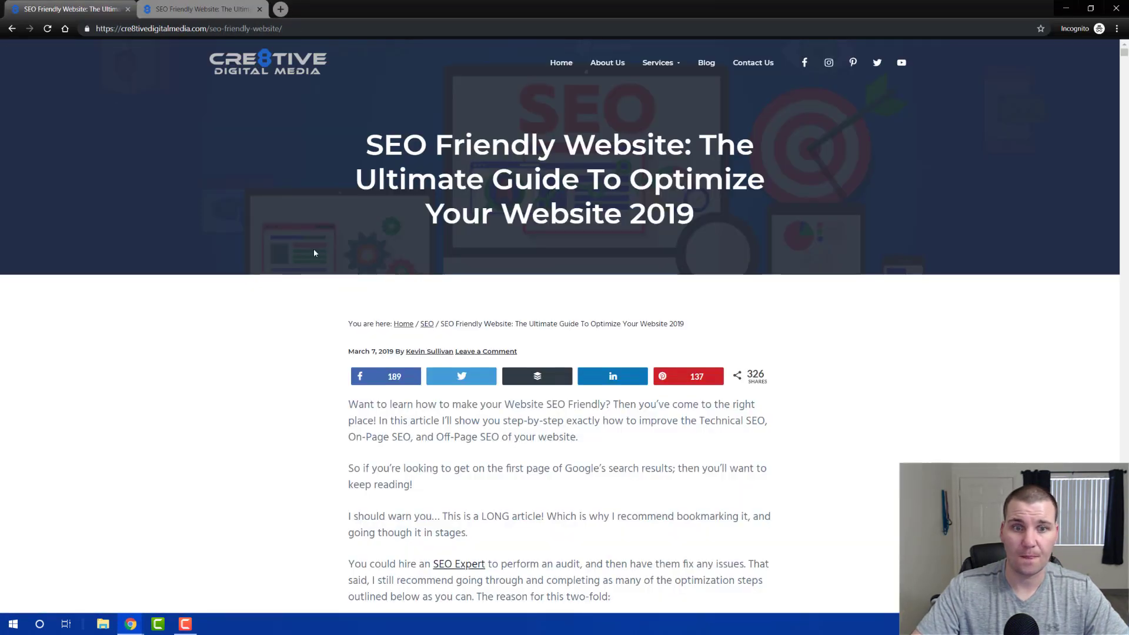
{"action": "scroll", "coordinate": [319, 246], "scroll_direction": "down", "scroll_amount": 2}
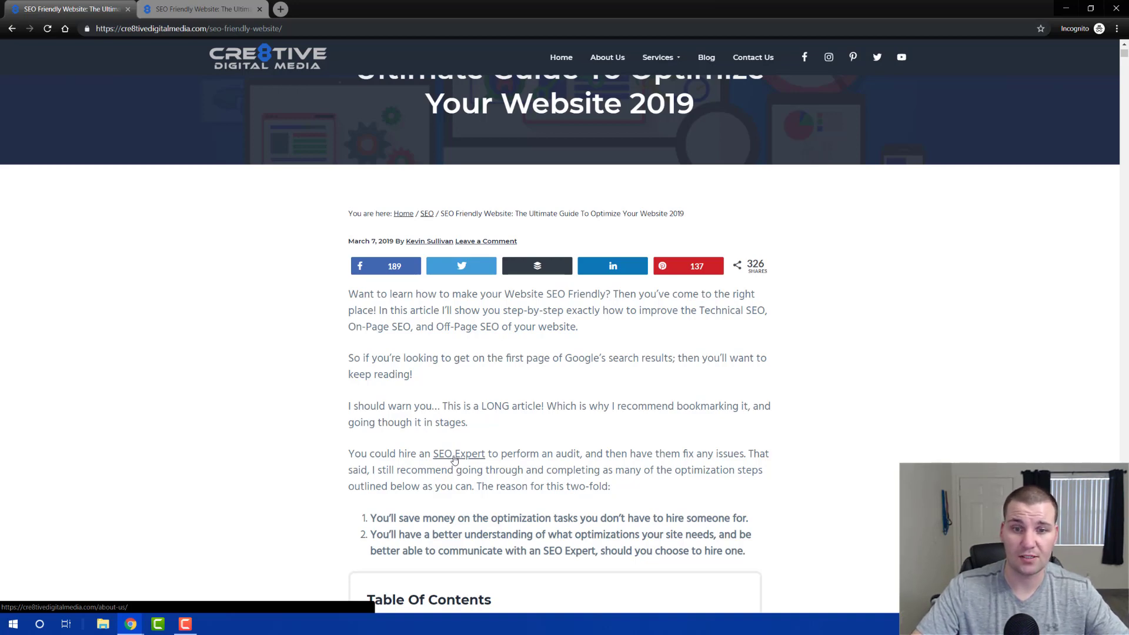
{"action": "scroll", "coordinate": [454, 460], "scroll_direction": "down", "scroll_amount": 10}
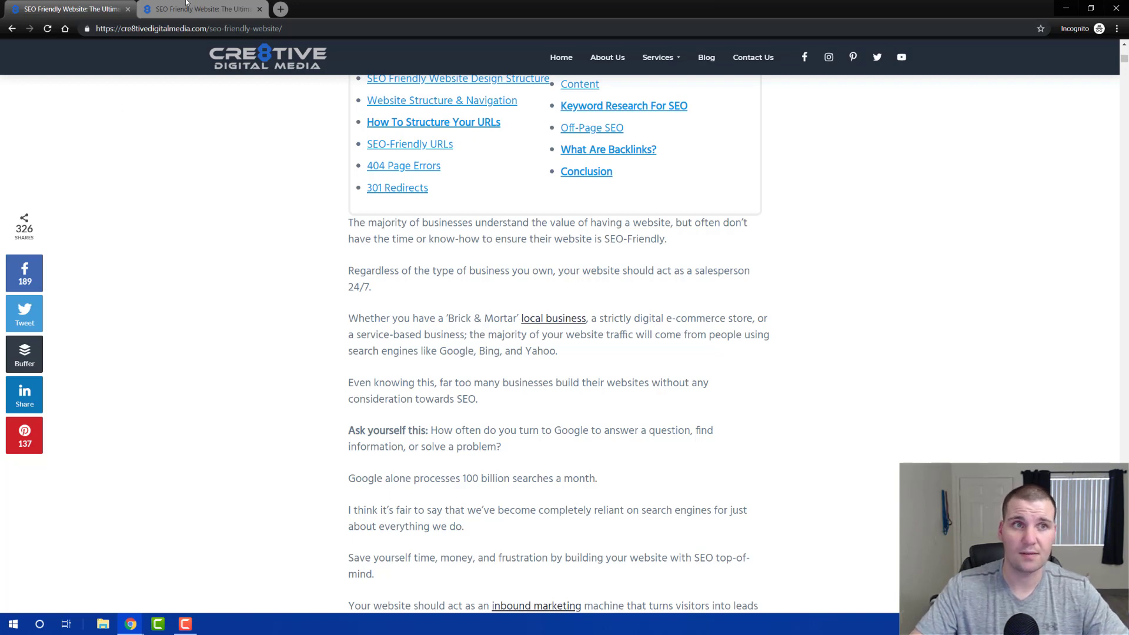
{"action": "left_click", "coordinate": [186, 4]}
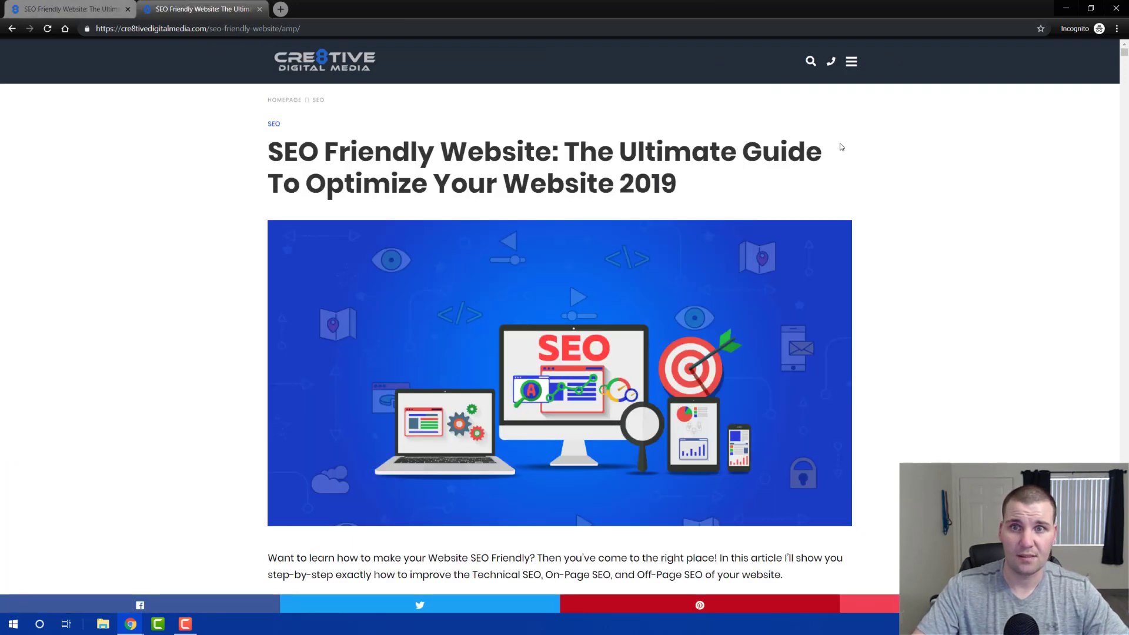
Examine the SEO Expert, local business and table of contents links in the AMP article, and return to the WordPress AMP settings.
{"action": "scroll", "coordinate": [956, 182], "scroll_direction": "down", "scroll_amount": 8}
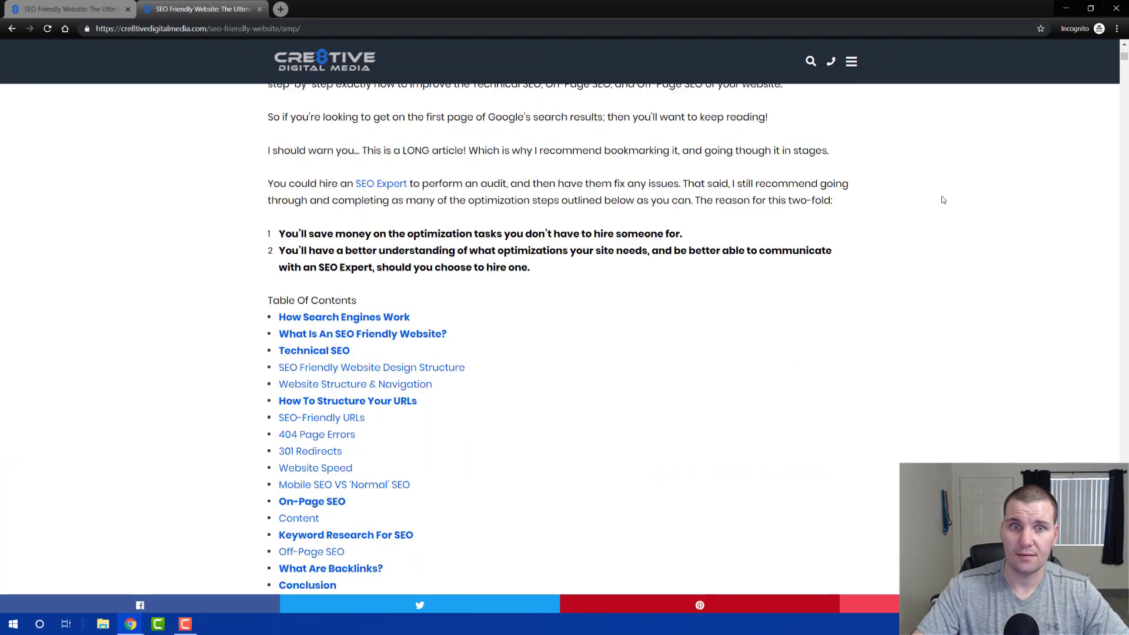
{"action": "scroll", "coordinate": [943, 200], "scroll_direction": "down", "scroll_amount": 1}
{"action": "scroll", "coordinate": [940, 196], "scroll_direction": "up", "scroll_amount": 4}
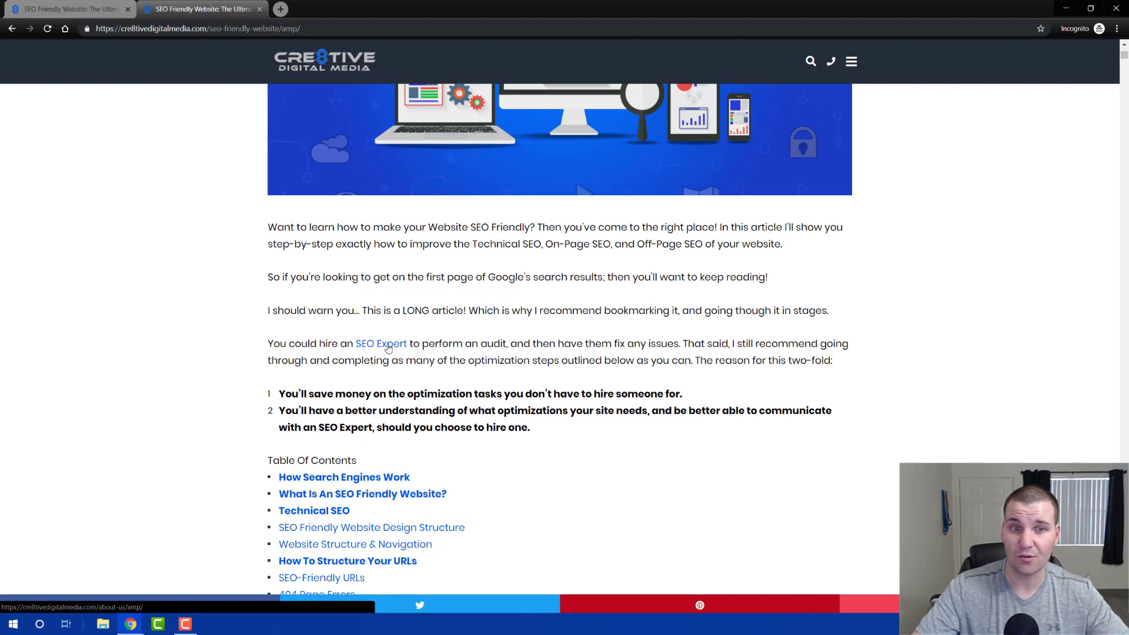
{"action": "scroll", "coordinate": [591, 250], "scroll_direction": "down", "scroll_amount": 5}
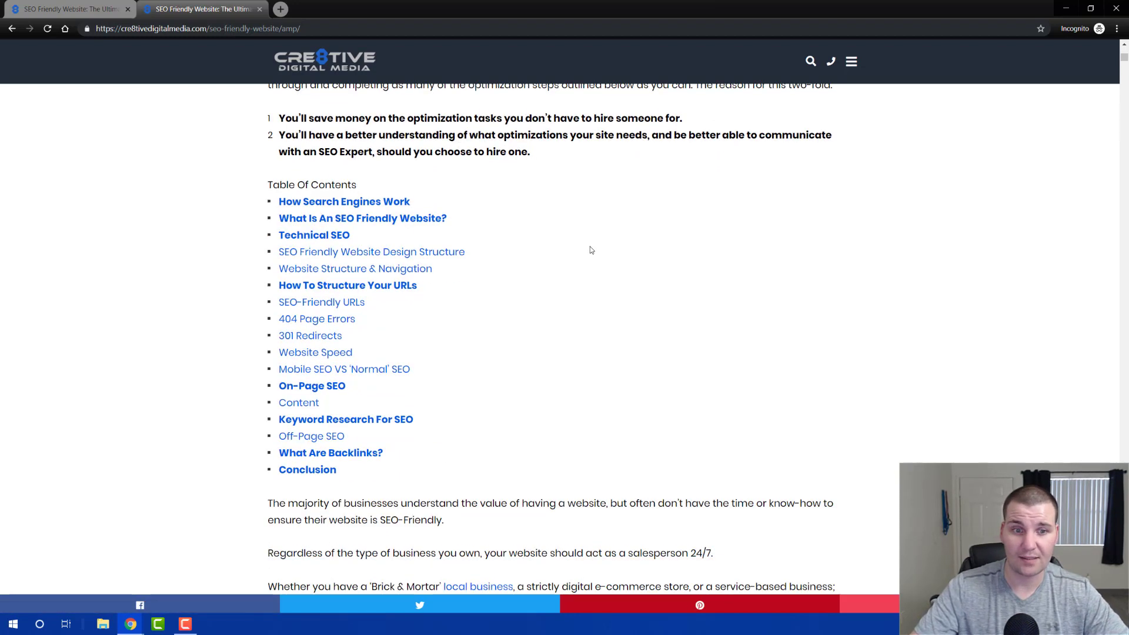
{"action": "scroll", "coordinate": [541, 322], "scroll_direction": "down", "scroll_amount": 5}
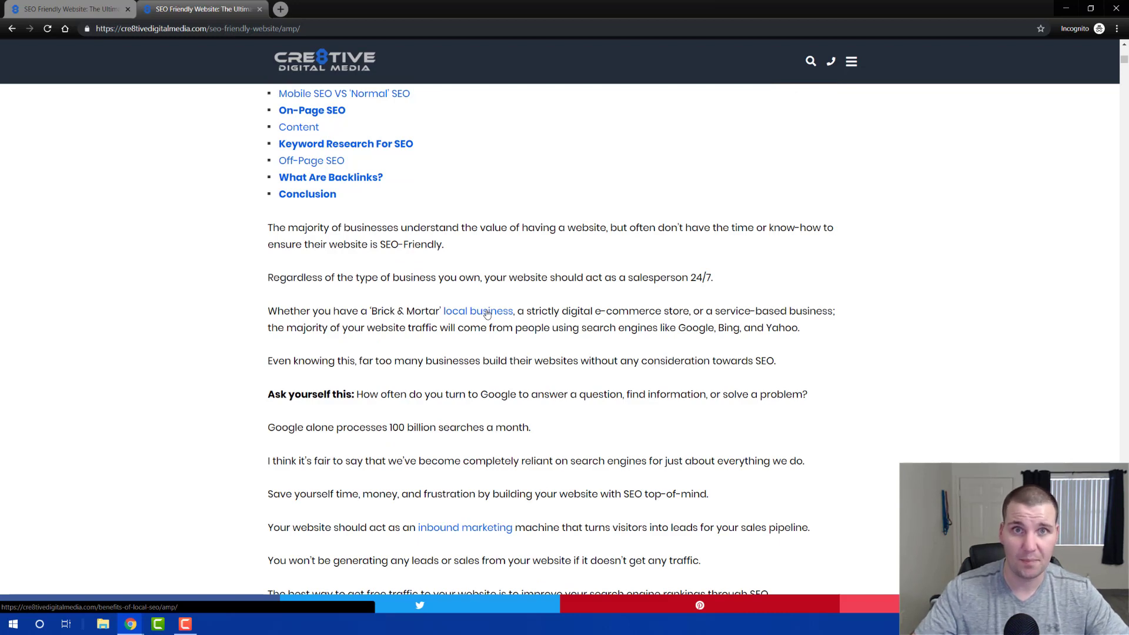
{"action": "left_click", "coordinate": [75, 7]}
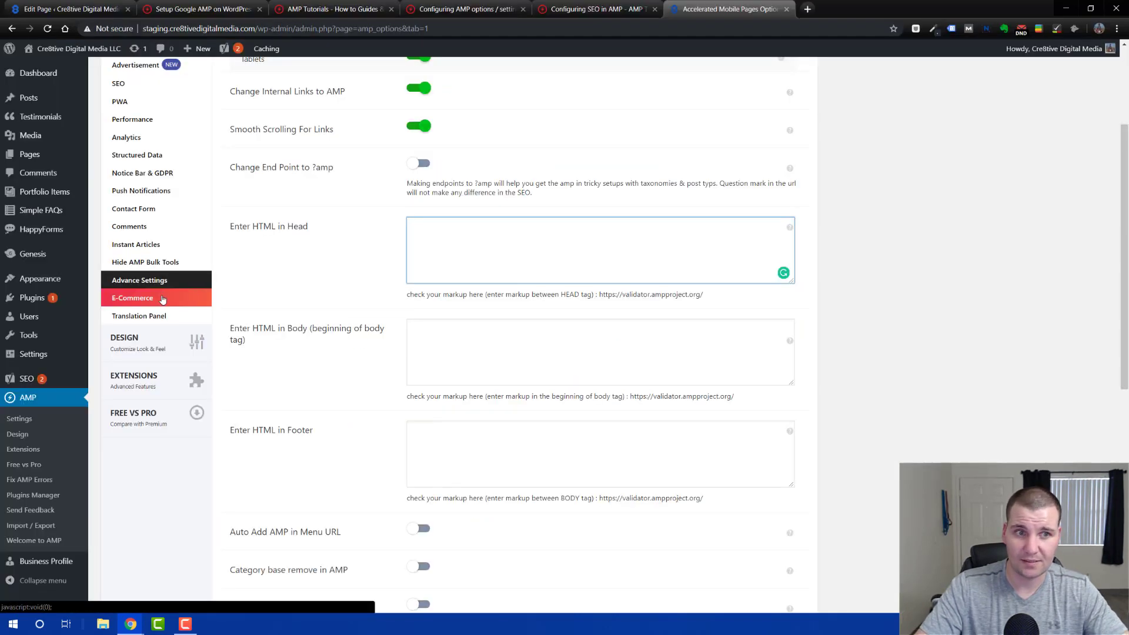
Review the remaining AMP advance settings and open the Translation Panel settings.
{"action": "left_click", "coordinate": [162, 298]}
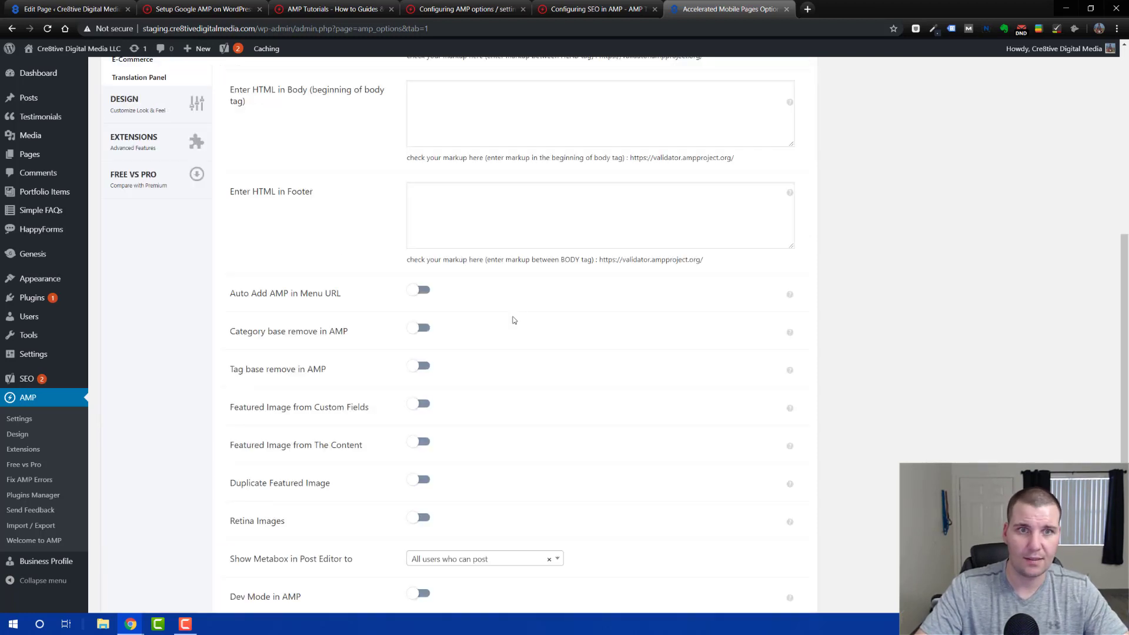
{"action": "scroll", "coordinate": [185, 382], "scroll_direction": "up", "scroll_amount": 5}
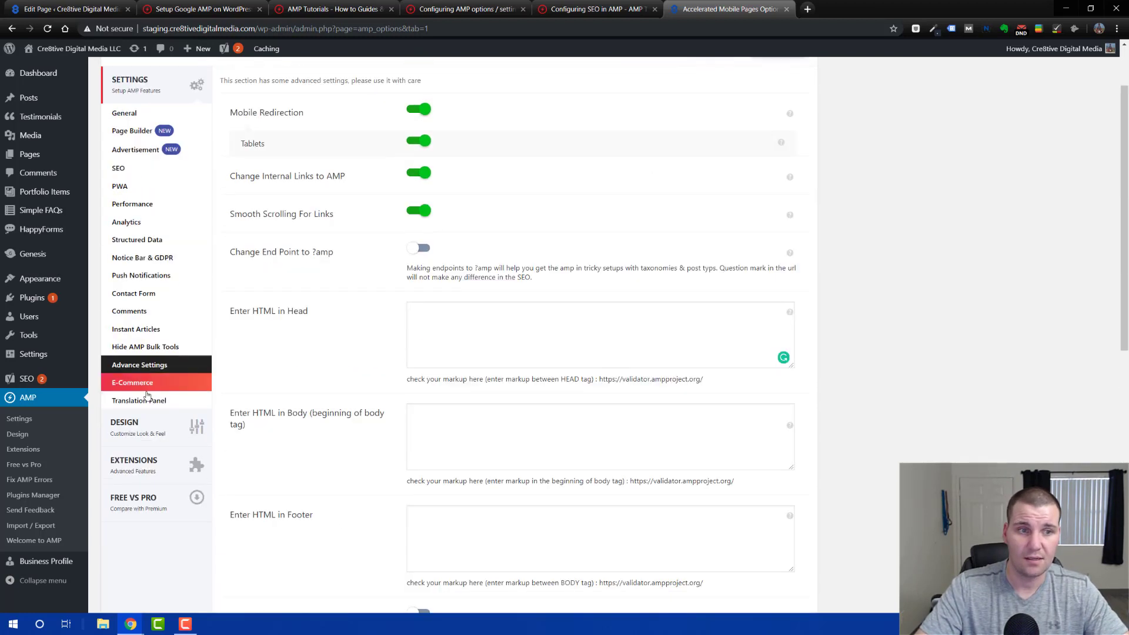
{"action": "left_click", "coordinate": [145, 404]}
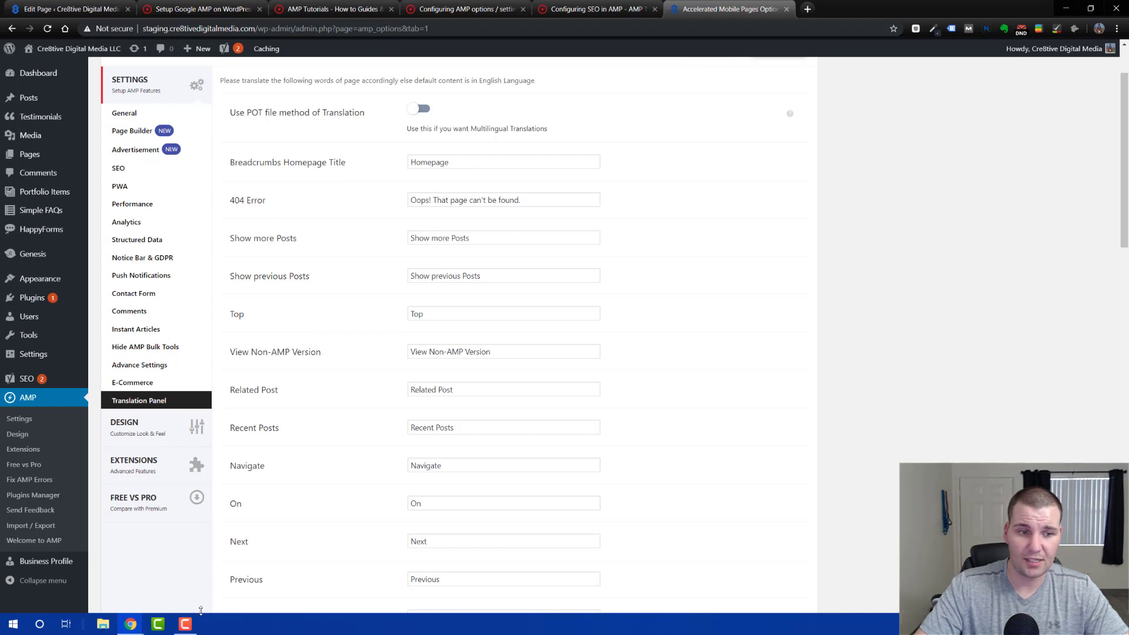
Check the breadcrumb wording on the live AMP article in the incognito window, and return to the WordPress AMP options.
{"action": "left_click", "coordinate": [127, 626]}
{"action": "left_click", "coordinate": [166, 575]}
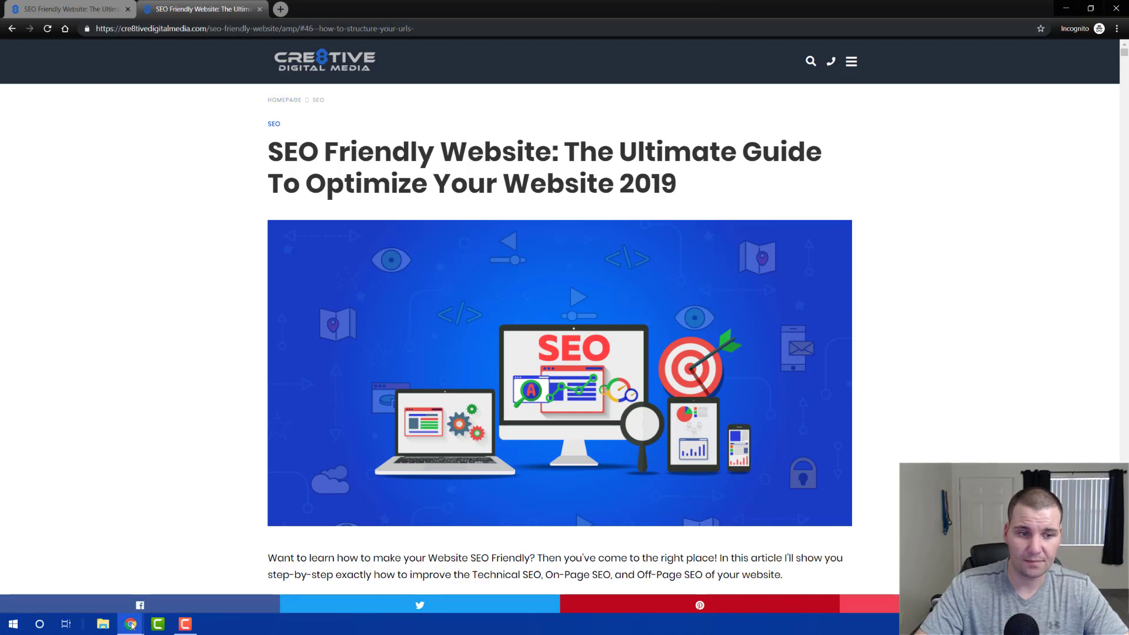
{"action": "mouse_move", "coordinate": [131, 626]}
{"action": "left_click", "coordinate": [88, 579]}
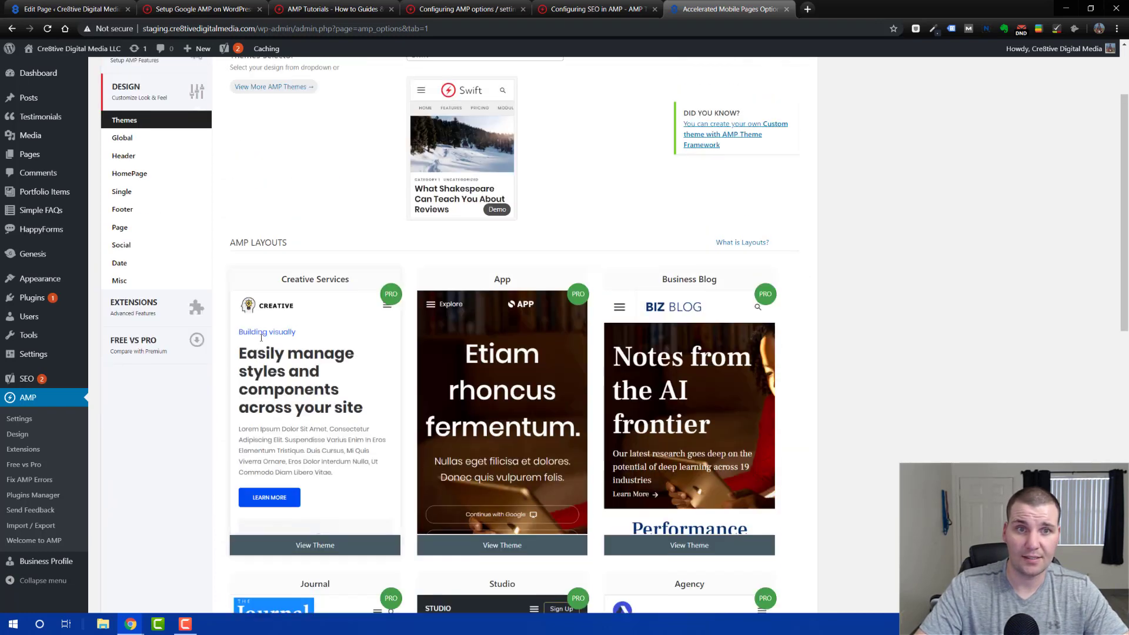
Try the Design One, Design Two and Design Three AMP themes in turn, and set the theme back to Swift.
{"action": "scroll", "coordinate": [638, 224], "scroll_direction": "up", "scroll_amount": 3}
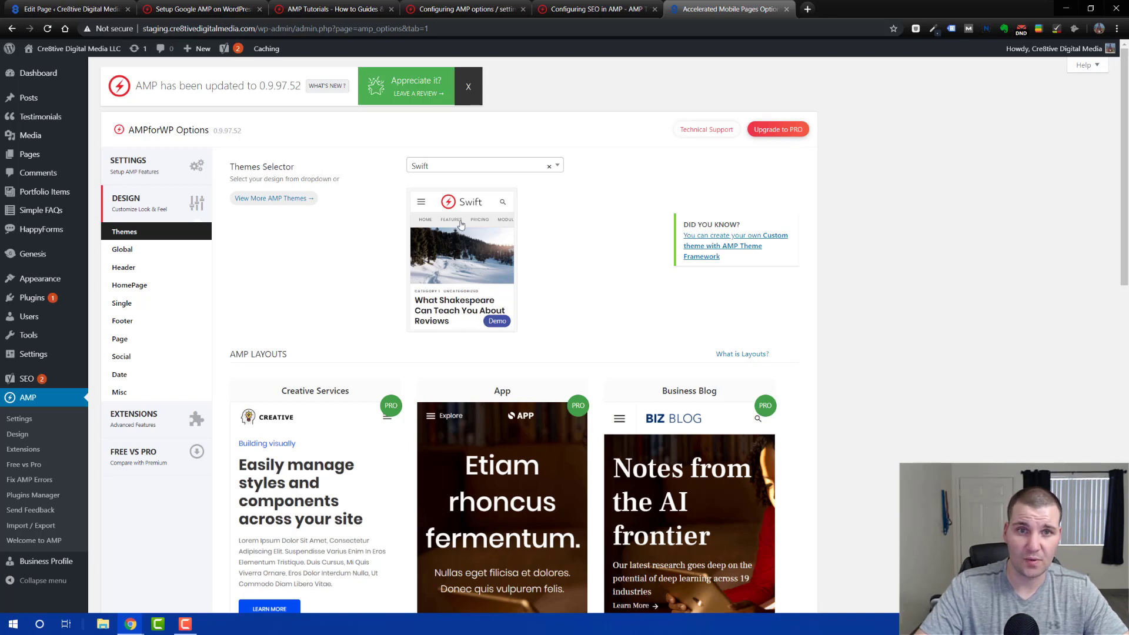
{"action": "left_click", "coordinate": [560, 168]}
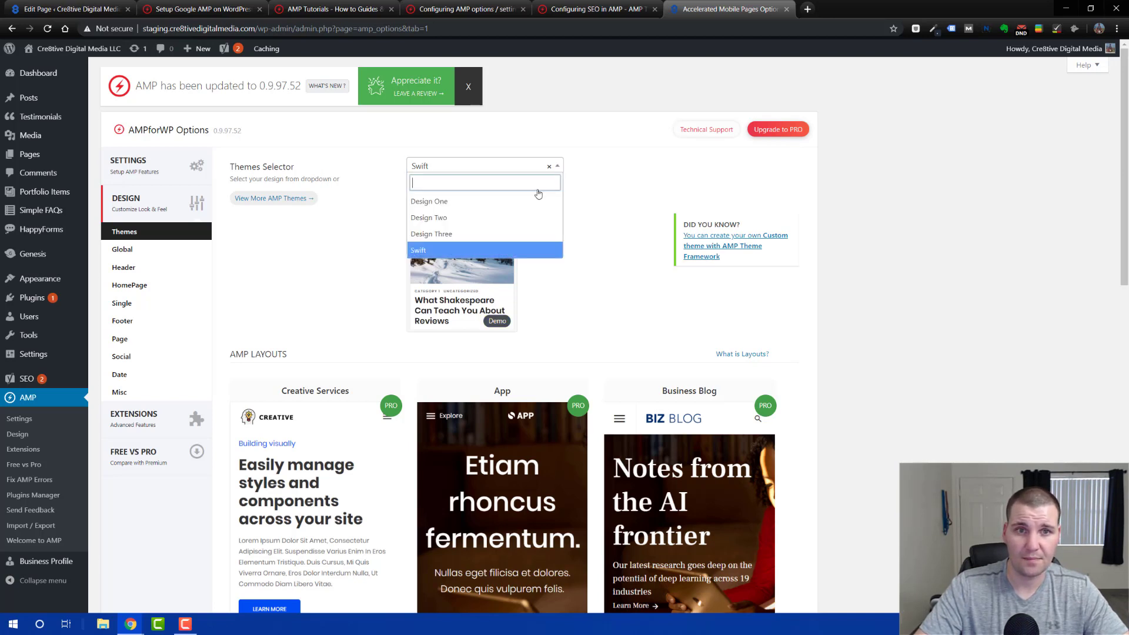
{"action": "left_click", "coordinate": [434, 201]}
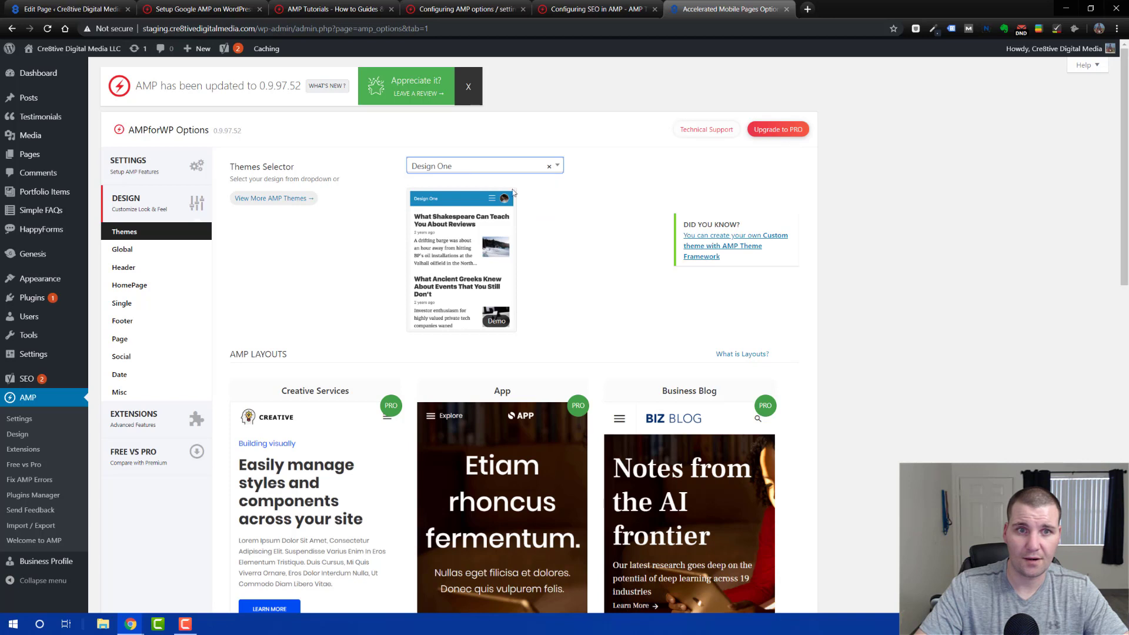
{"action": "left_click", "coordinate": [555, 168]}
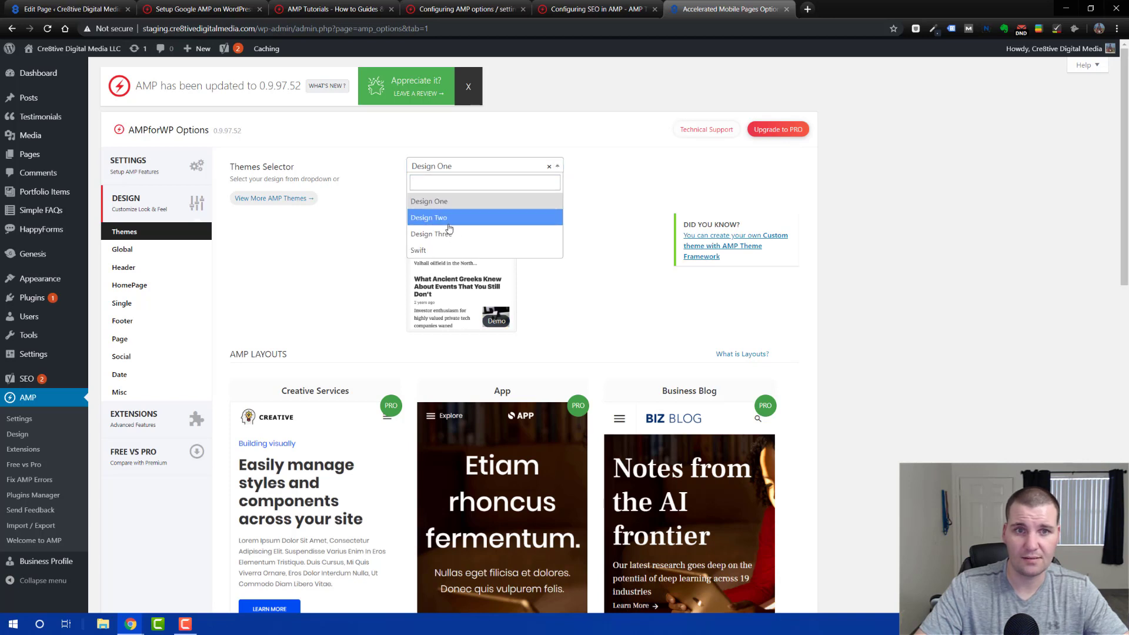
{"action": "left_click", "coordinate": [447, 222]}
{"action": "left_click", "coordinate": [557, 167]}
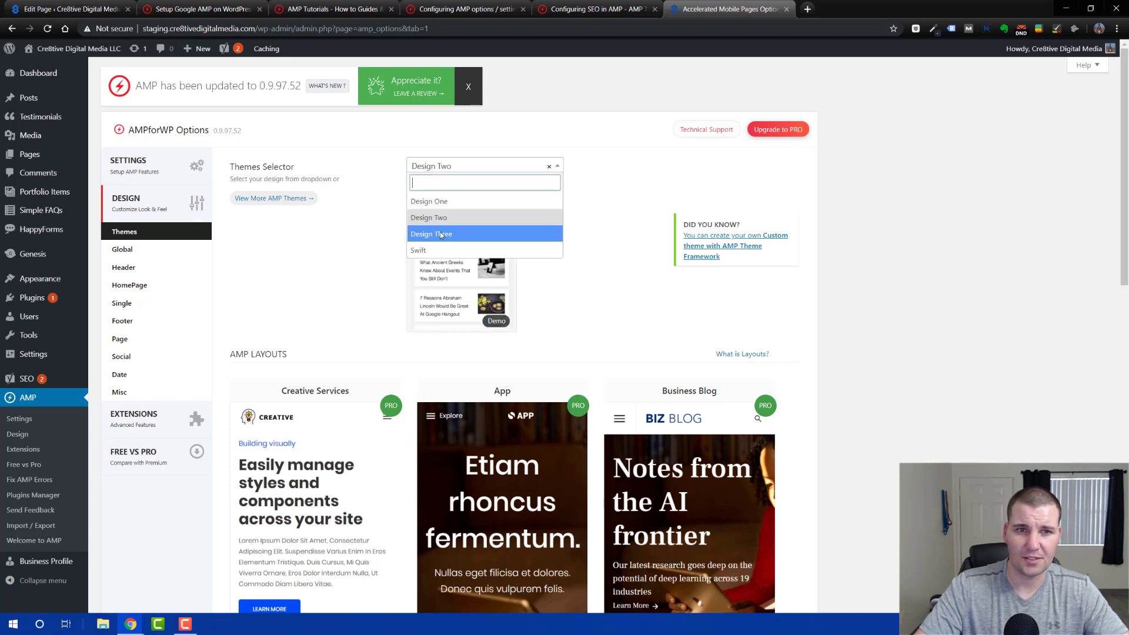
{"action": "left_click", "coordinate": [442, 234]}
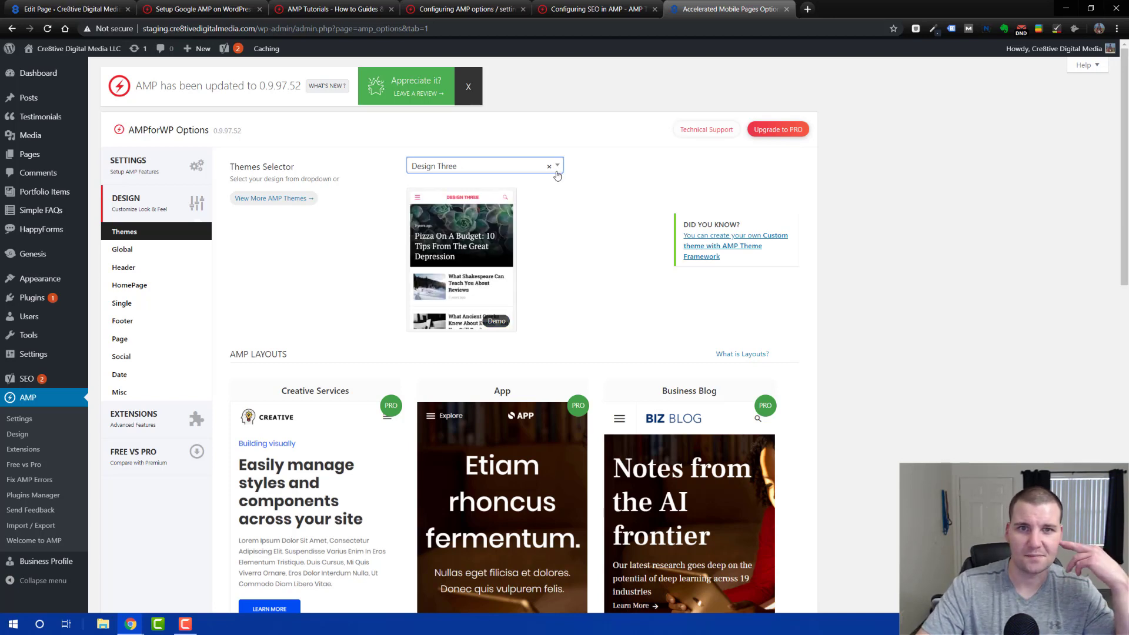
{"action": "left_click", "coordinate": [559, 168]}
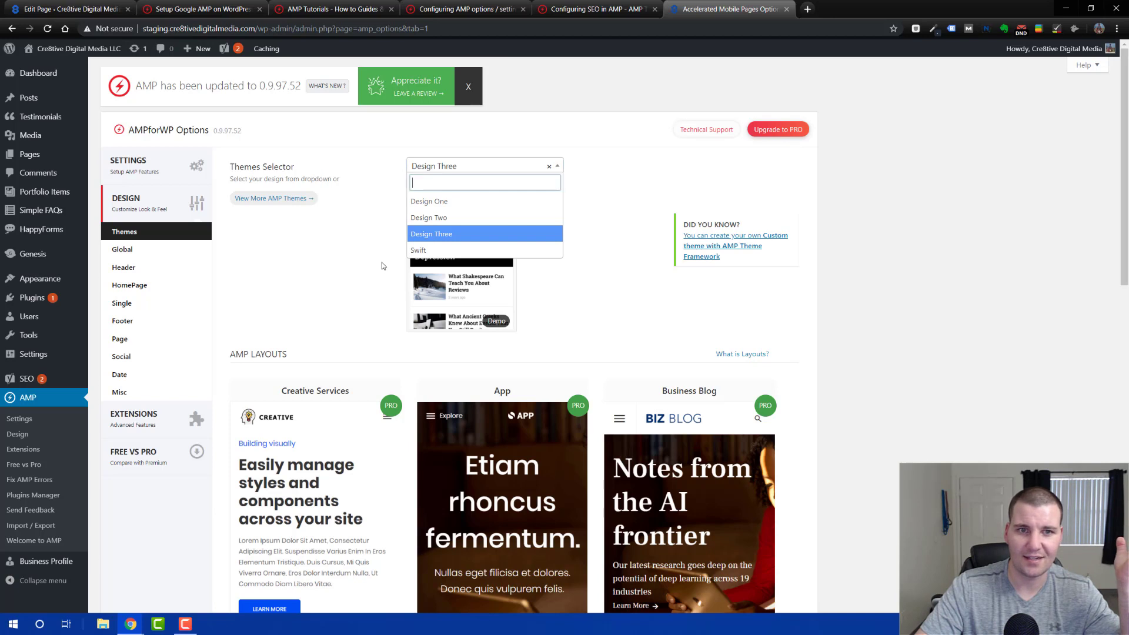
{"action": "left_click", "coordinate": [429, 249]}
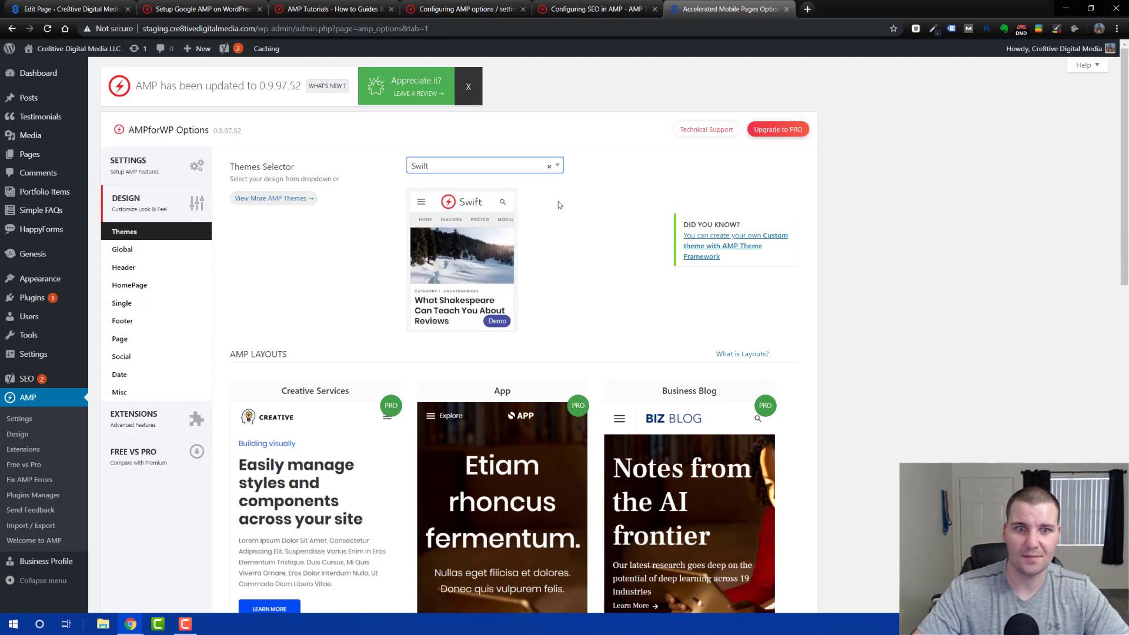
Browse the PRO AMP layouts offered below the theme selection, from Creative Services to News.
{"action": "scroll", "coordinate": [559, 204], "scroll_direction": "down", "scroll_amount": 5}
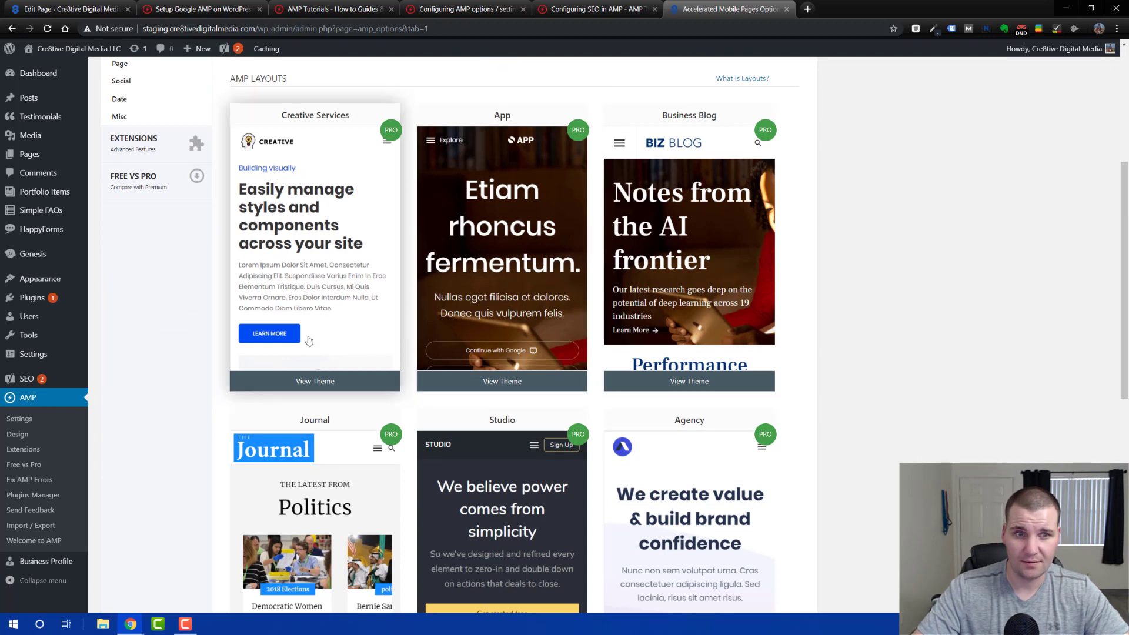
{"action": "scroll", "coordinate": [310, 341], "scroll_direction": "down", "scroll_amount": 4}
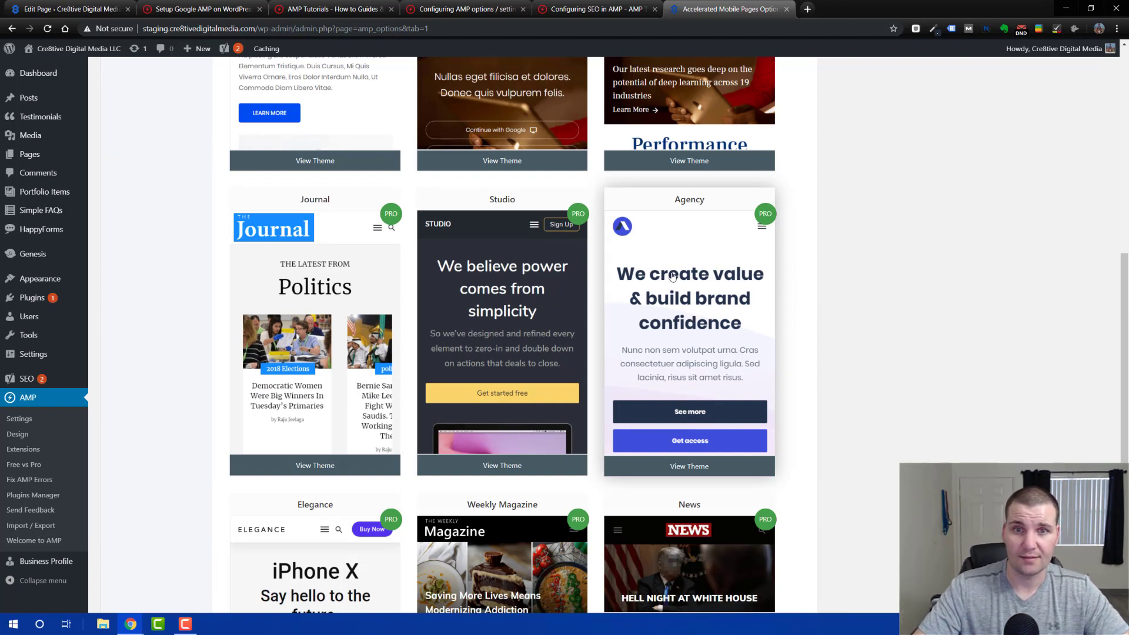
{"action": "scroll", "coordinate": [670, 330], "scroll_direction": "down", "scroll_amount": 2}
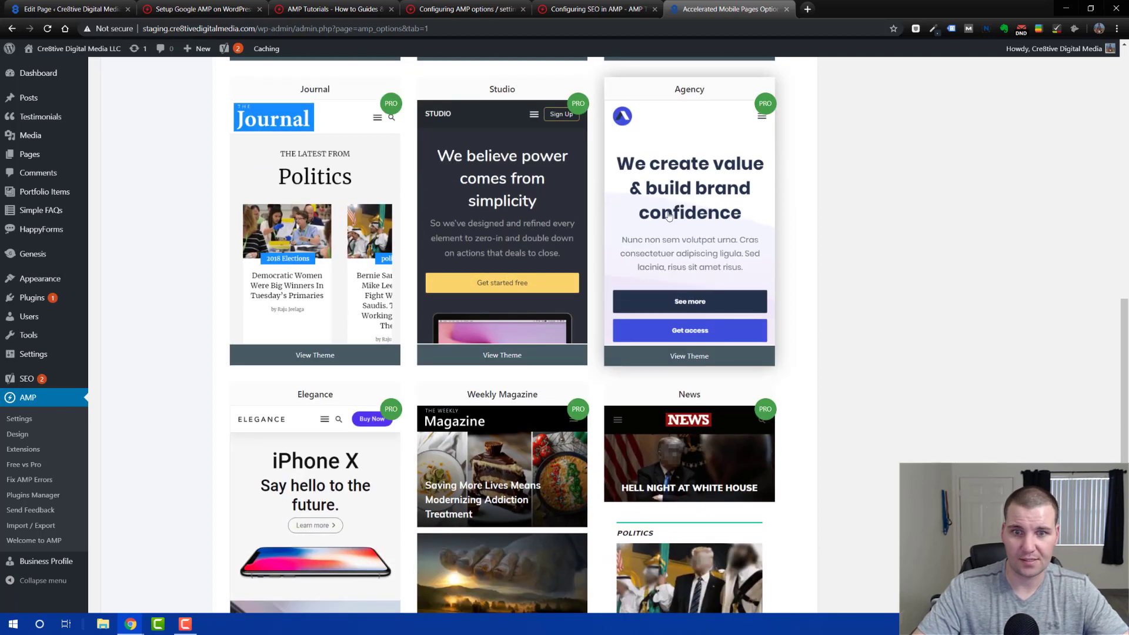
{"action": "scroll", "coordinate": [670, 241], "scroll_direction": "down", "scroll_amount": 3}
{"action": "scroll", "coordinate": [682, 233], "scroll_direction": "up", "scroll_amount": 10}
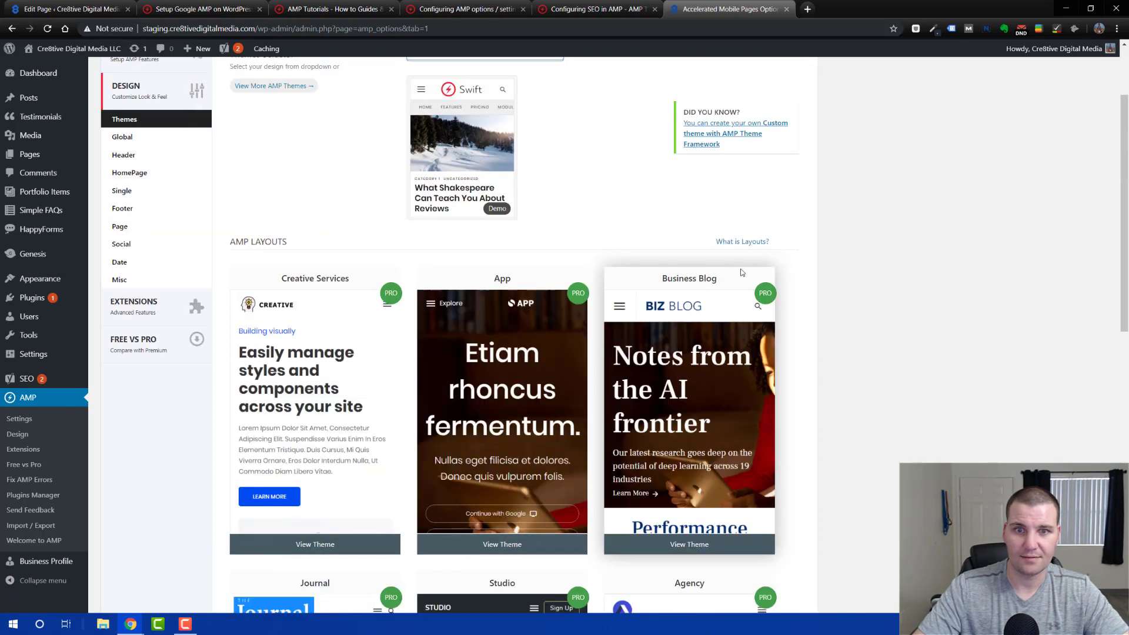
{"action": "scroll", "coordinate": [746, 256], "scroll_direction": "up", "scroll_amount": 2}
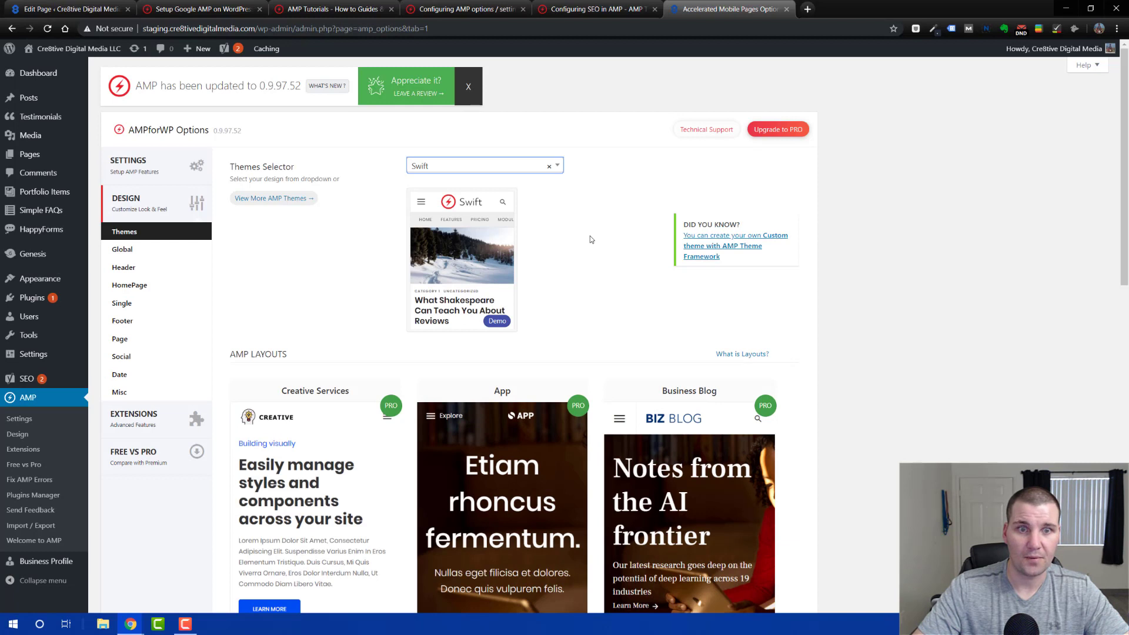
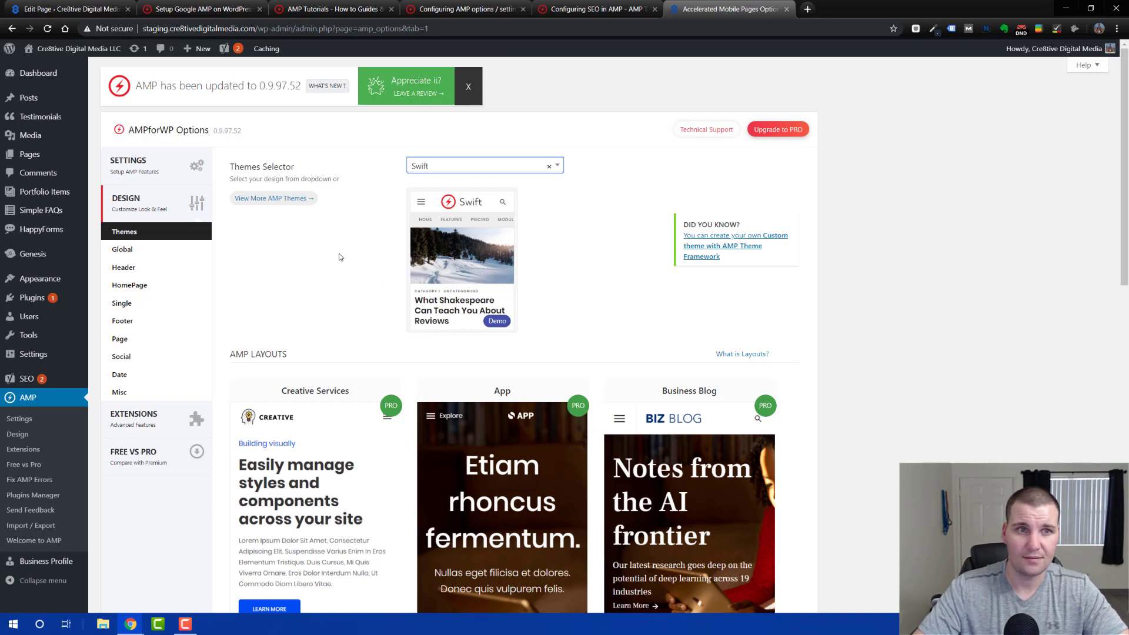
In the Global design settings, set the Icon Font Library to Font Awesome Icons and save the changes.
{"action": "left_click", "coordinate": [128, 250]}
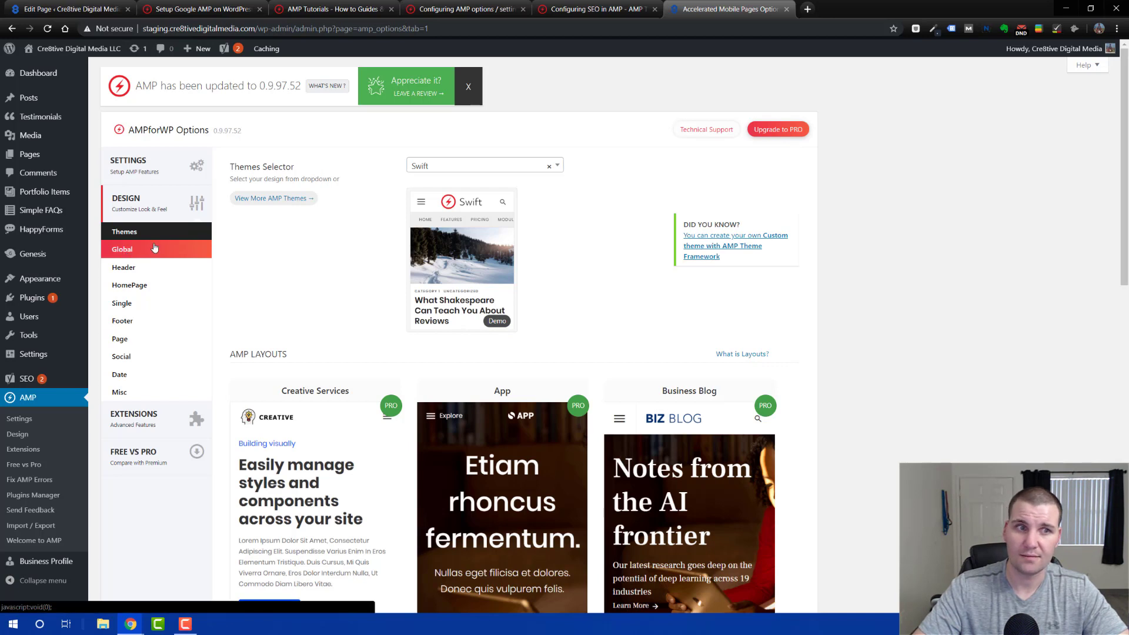
{"action": "left_click", "coordinate": [154, 248]}
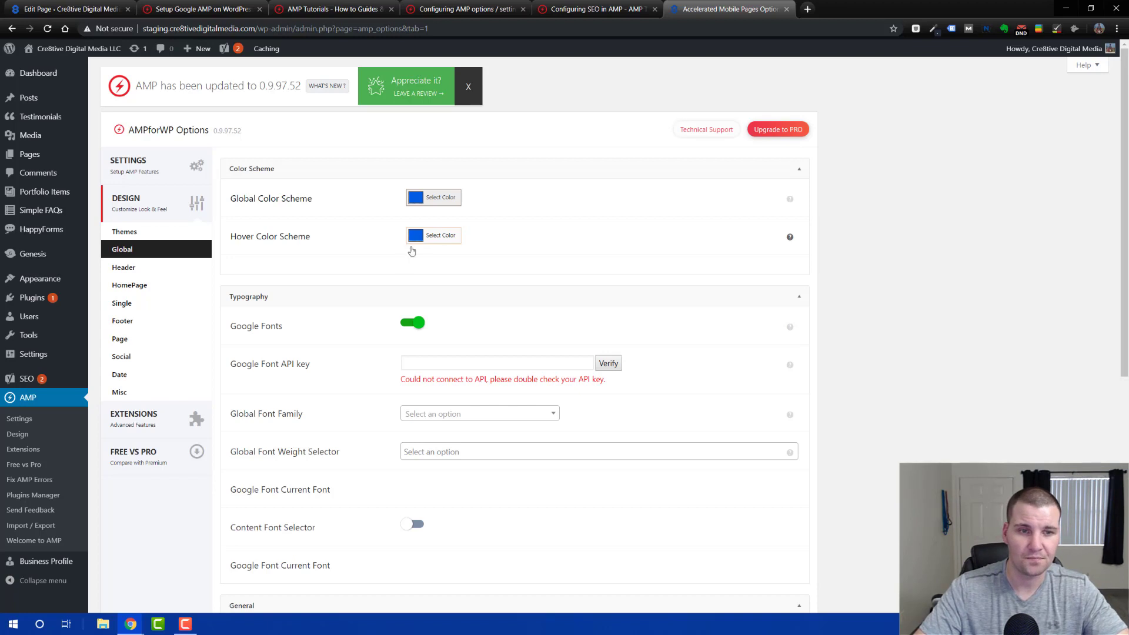
{"action": "scroll", "coordinate": [365, 260], "scroll_direction": "down", "scroll_amount": 5}
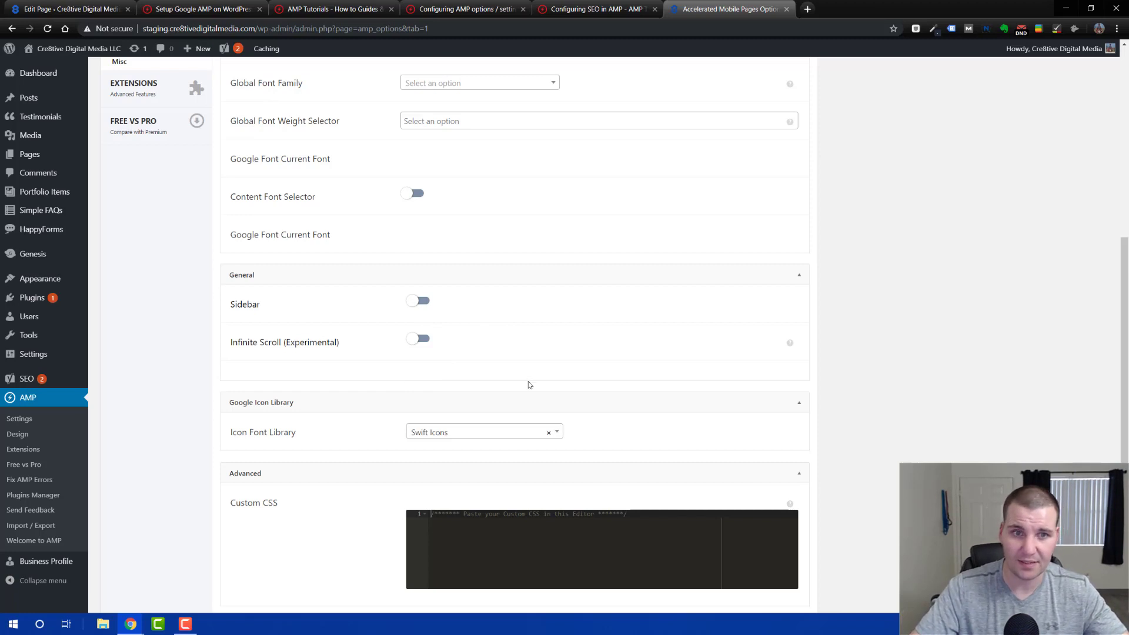
{"action": "scroll", "coordinate": [534, 315], "scroll_direction": "down", "scroll_amount": 1}
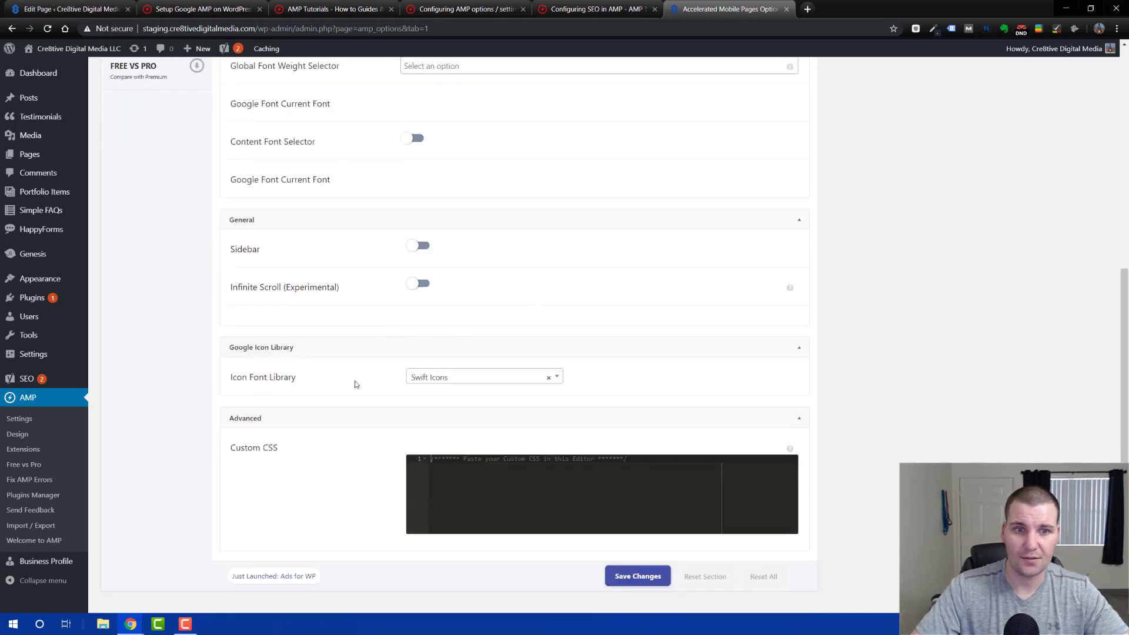
{"action": "left_click", "coordinate": [558, 378]}
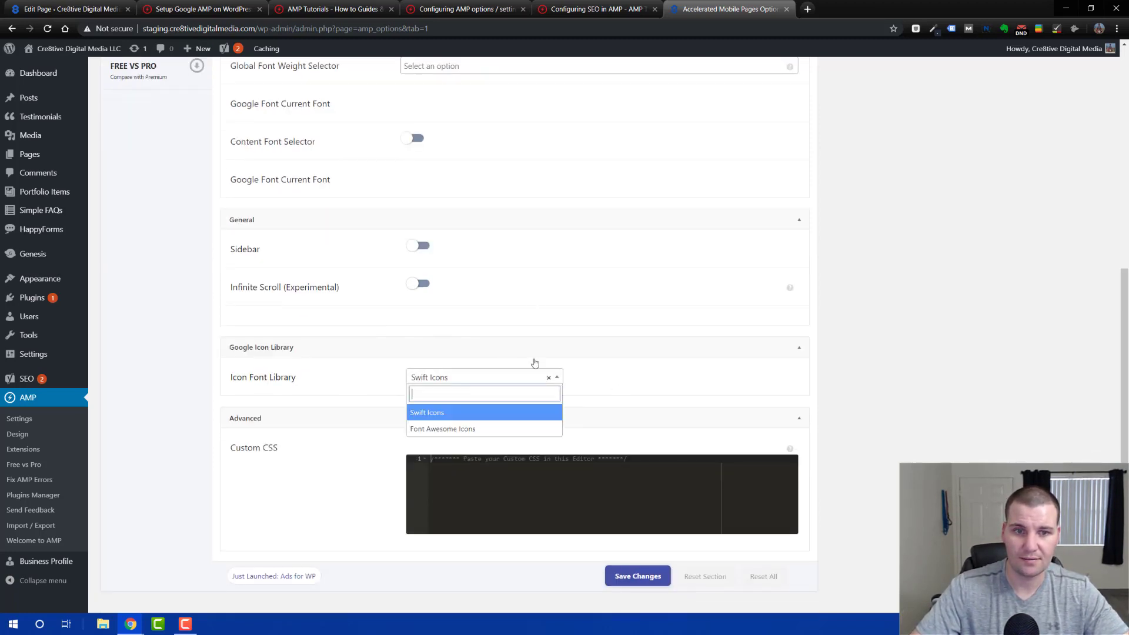
{"action": "left_click", "coordinate": [454, 431]}
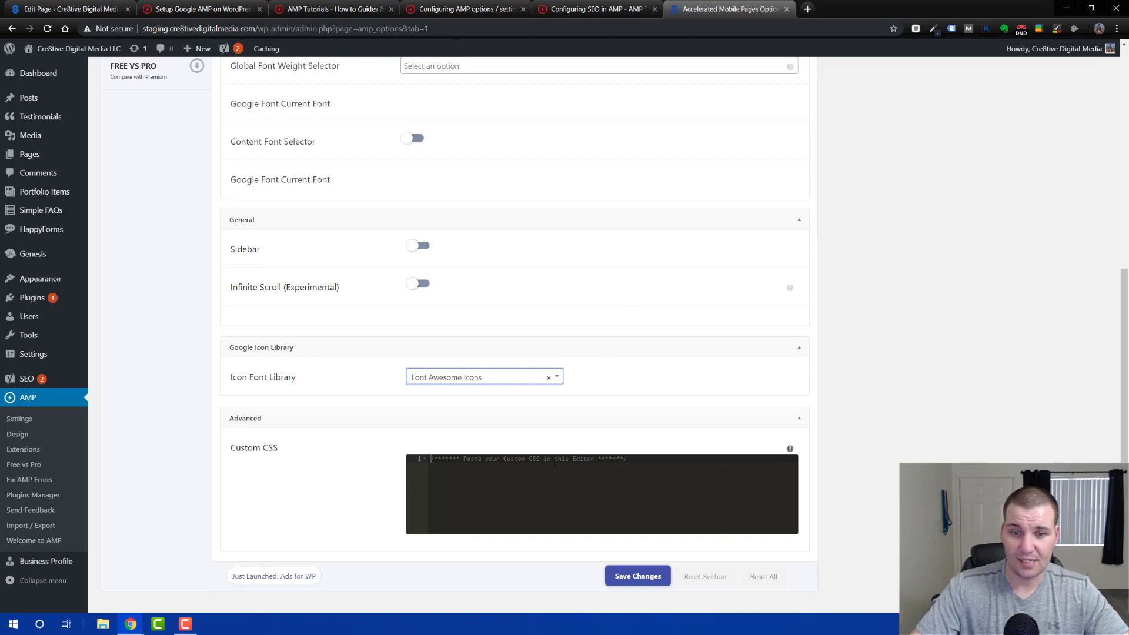
{"action": "left_click", "coordinate": [635, 582]}
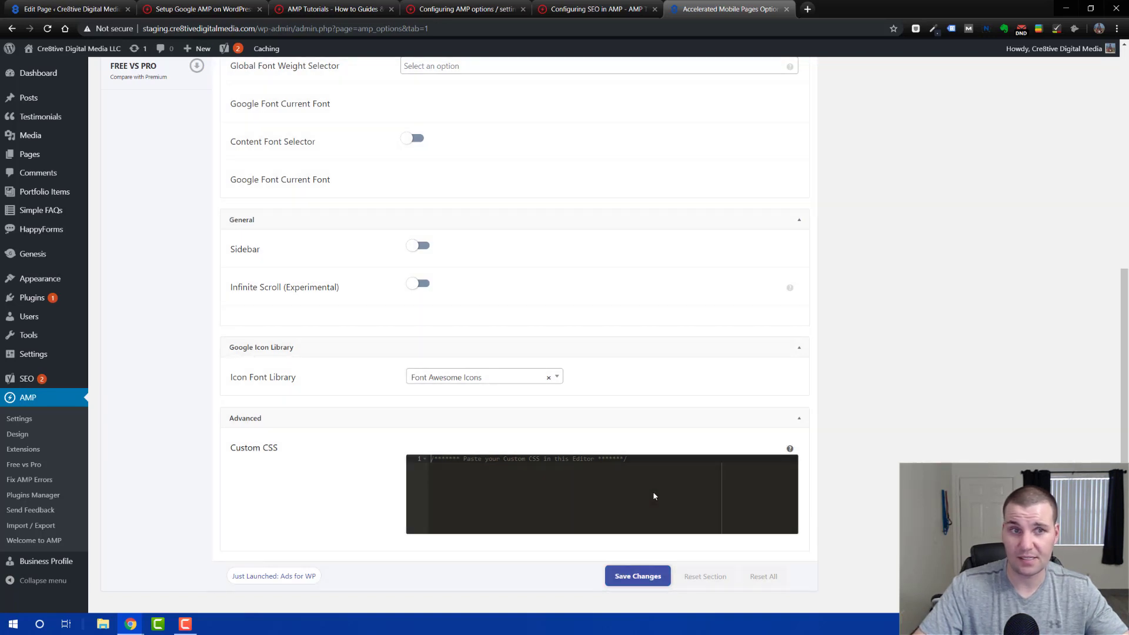
Open the Header design settings and examine the header type and navigation menu options.
{"action": "scroll", "coordinate": [556, 424], "scroll_direction": "up", "scroll_amount": 2}
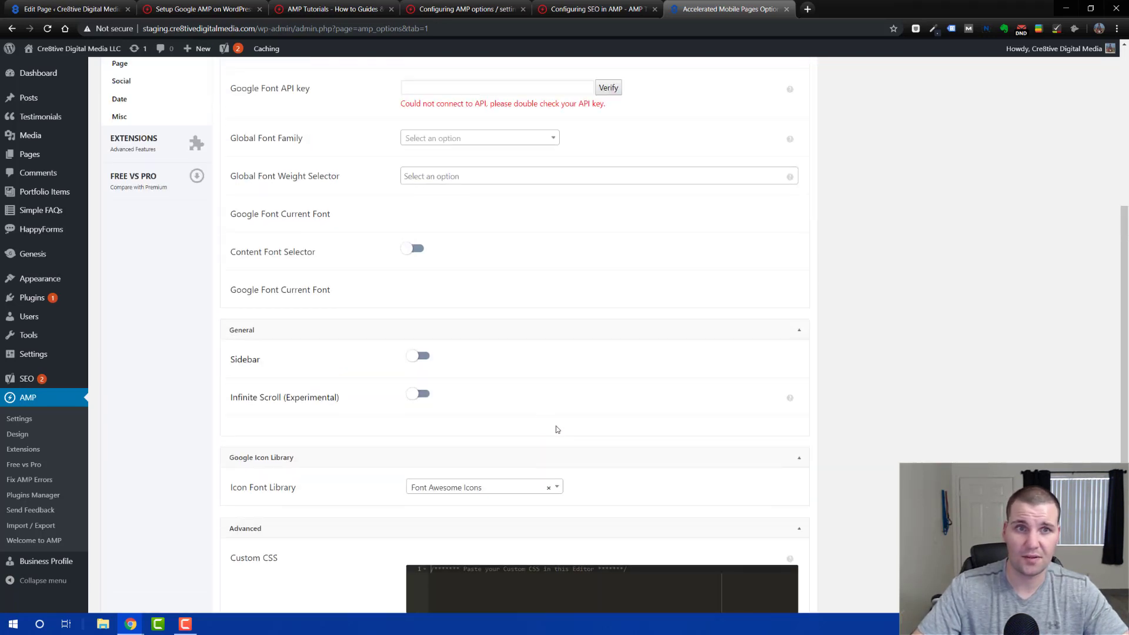
{"action": "scroll", "coordinate": [567, 460], "scroll_direction": "up", "scroll_amount": 3}
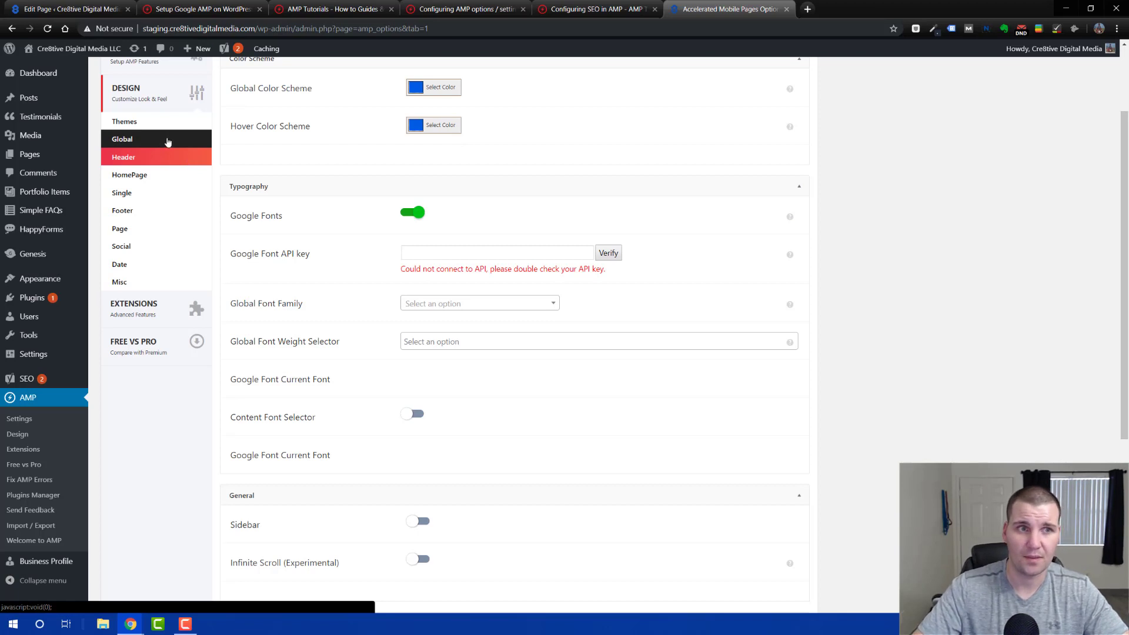
{"action": "left_click", "coordinate": [126, 165]}
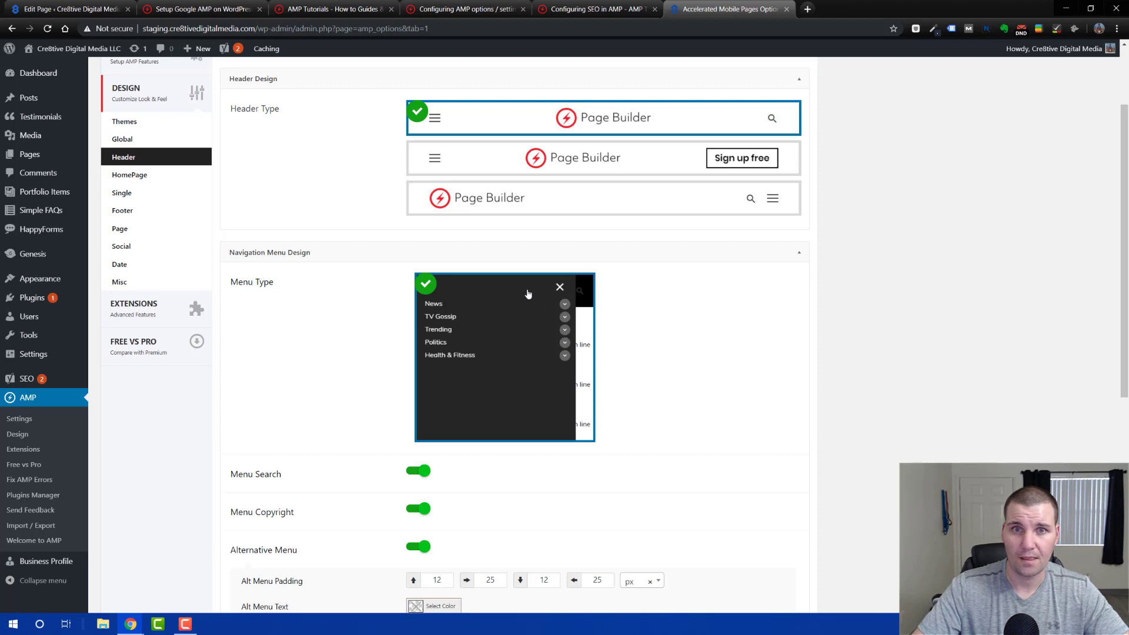
{"action": "scroll", "coordinate": [682, 262], "scroll_direction": "down", "scroll_amount": 1}
{"action": "scroll", "coordinate": [619, 271], "scroll_direction": "up", "scroll_amount": 3}
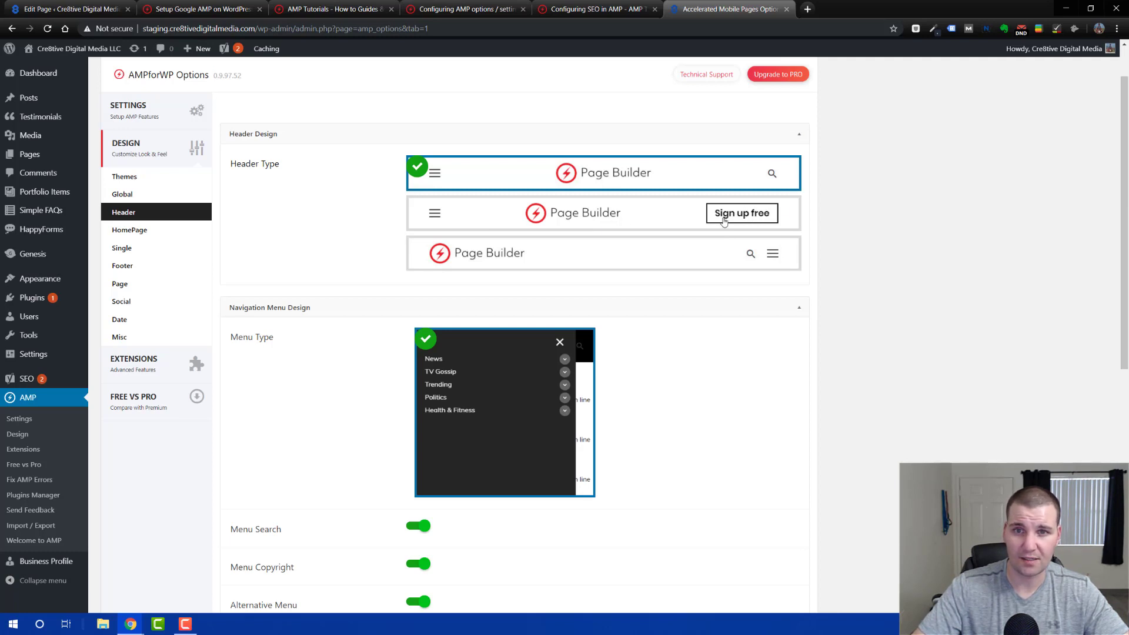
Choose the header type that starts with the logo and ends with the search and menu icons.
{"action": "left_click", "coordinate": [591, 260]}
{"action": "scroll", "coordinate": [593, 238], "scroll_direction": "down", "scroll_amount": 2}
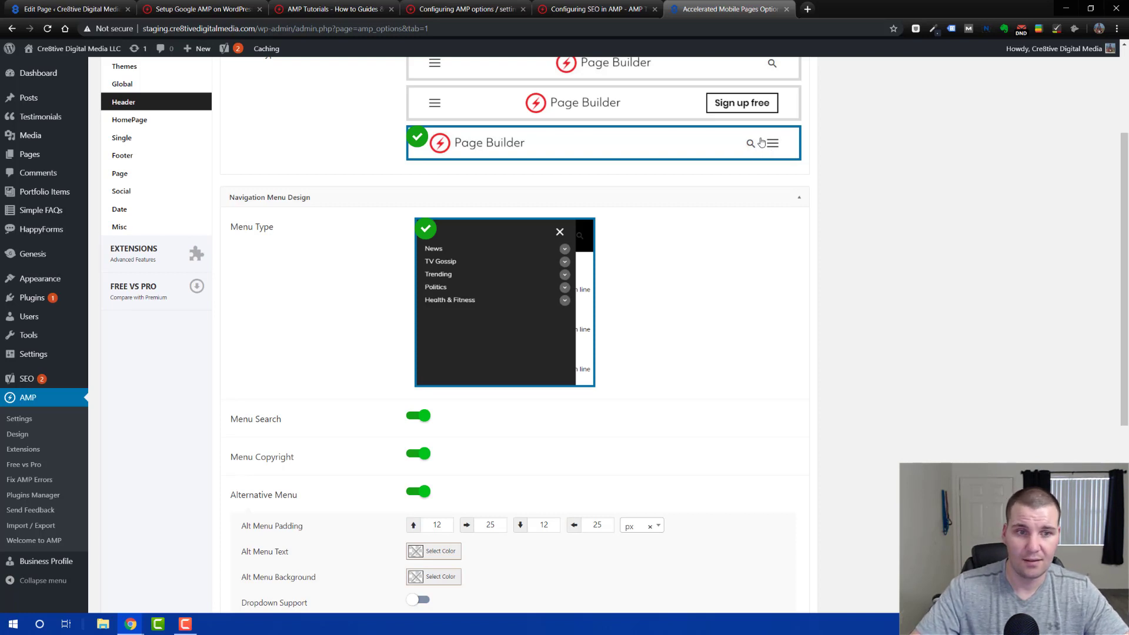
{"action": "scroll", "coordinate": [758, 157], "scroll_direction": "down", "scroll_amount": 4}
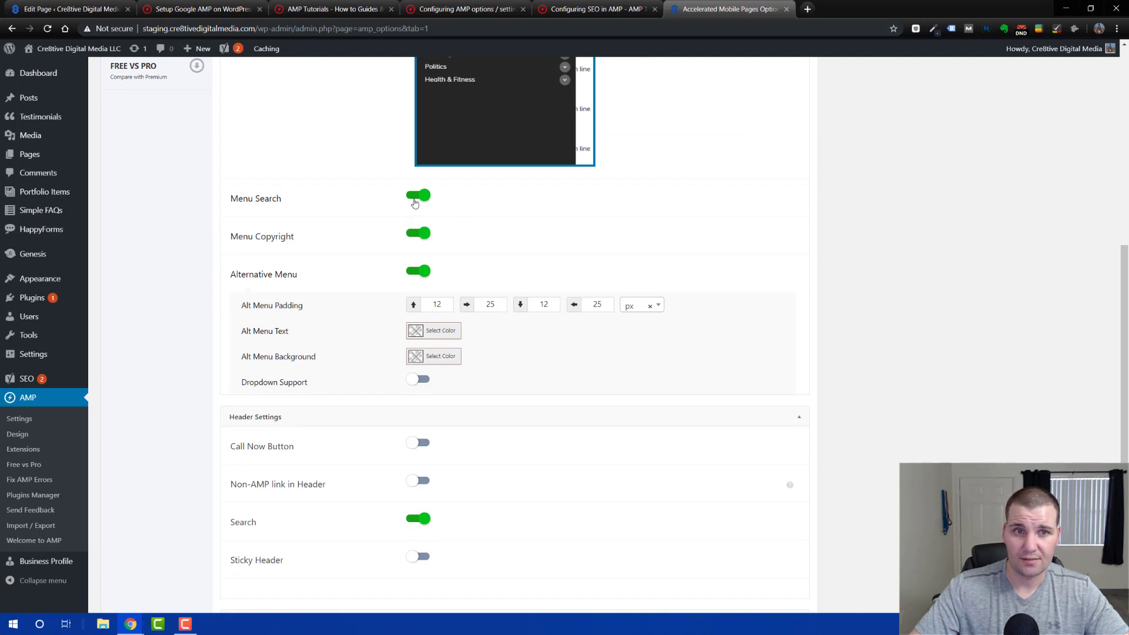
Switch to the incognito window with the live AMP article and inspect the search and copyright areas of its navigation menu.
{"action": "mouse_move", "coordinate": [129, 622]}
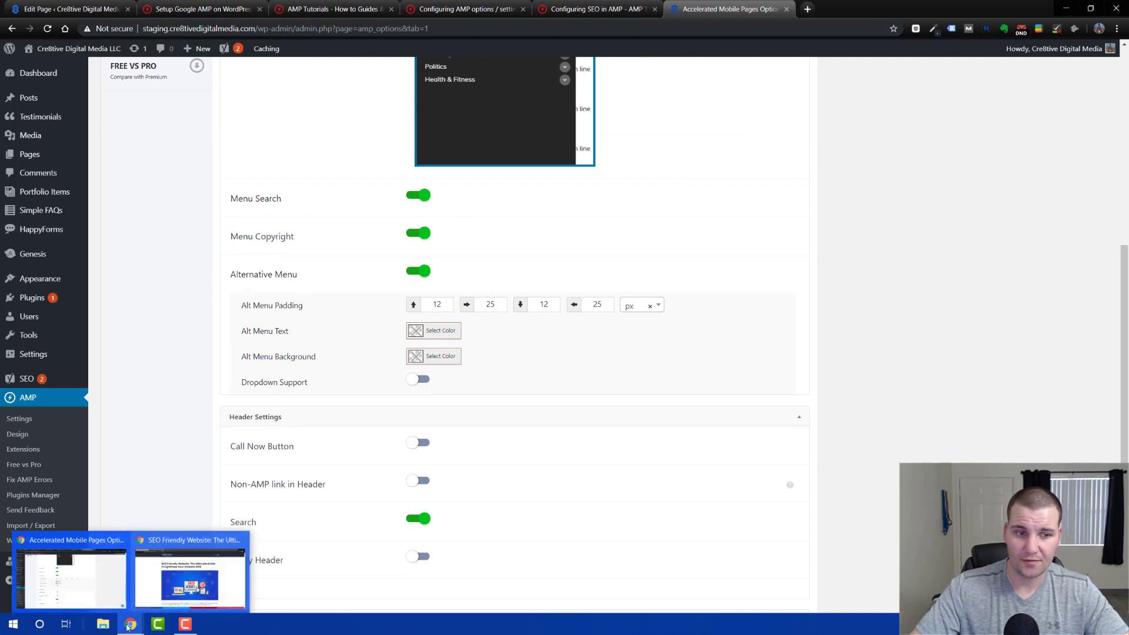
{"action": "left_click", "coordinate": [188, 576]}
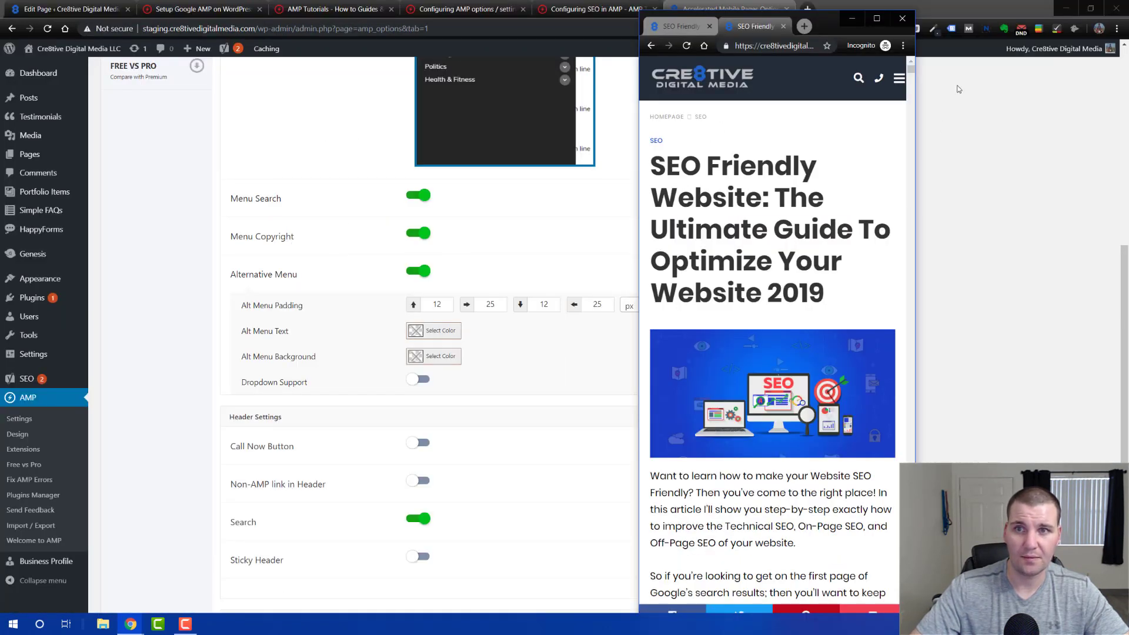
{"action": "left_click", "coordinate": [899, 81]}
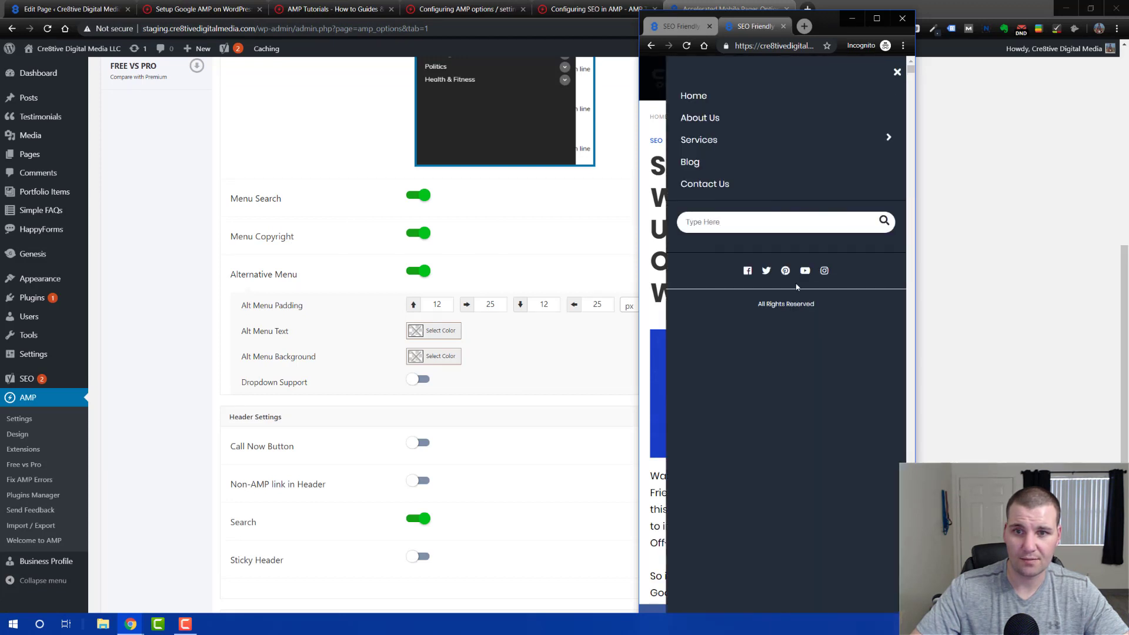
{"action": "left_click", "coordinate": [897, 73]}
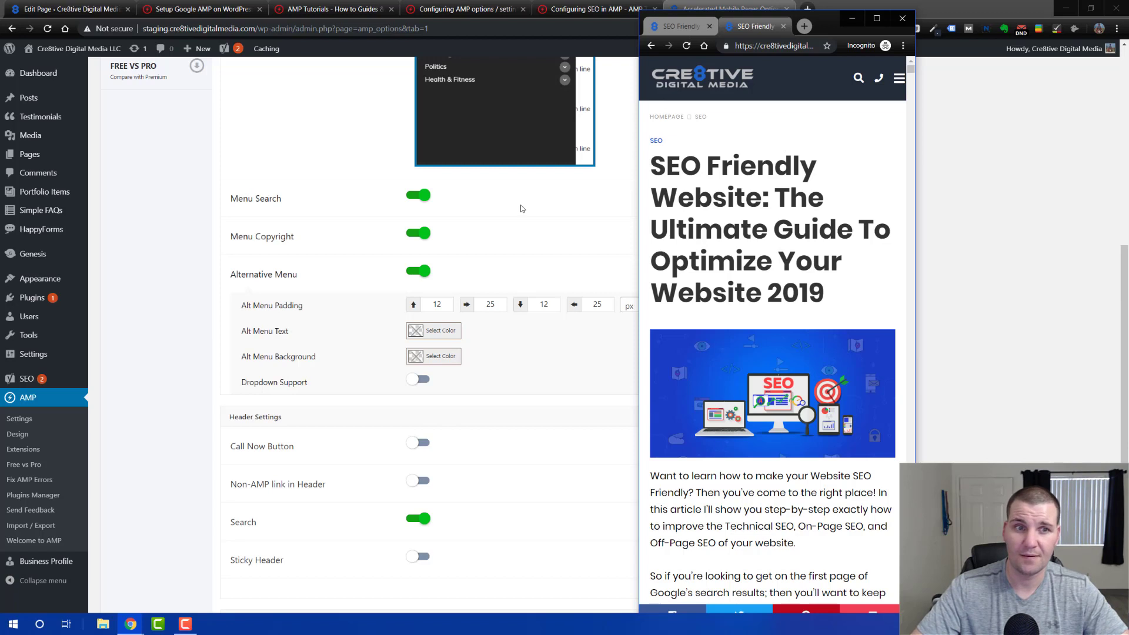
Disable the Alternative Menu and enable the Call Now Button and the Non-AMP link in Header.
{"action": "left_click", "coordinate": [418, 271]}
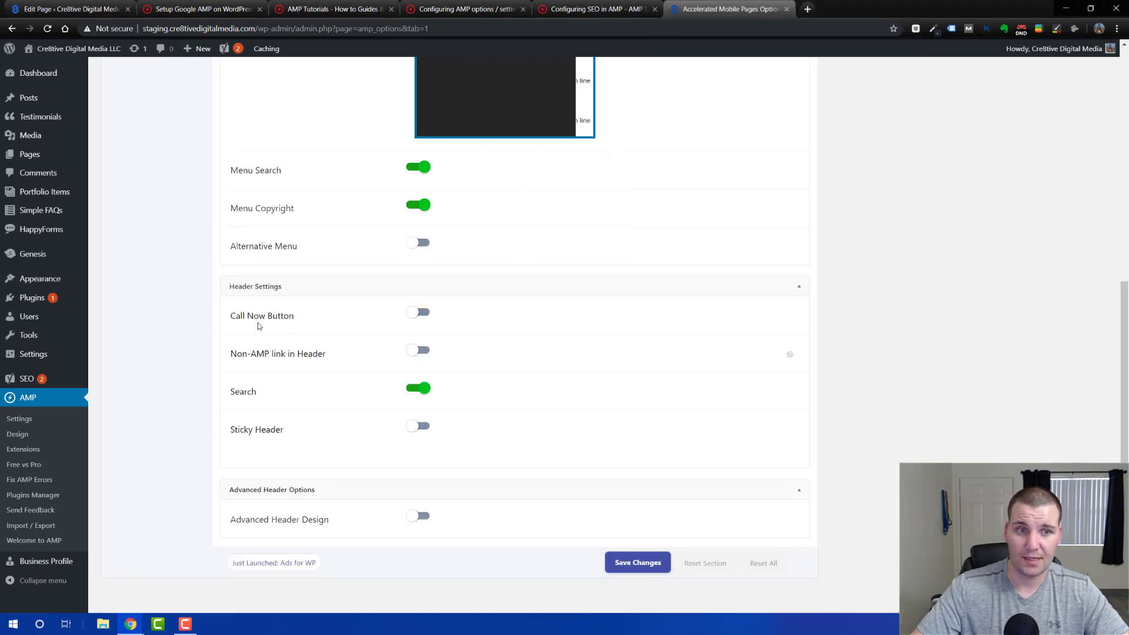
{"action": "left_click", "coordinate": [418, 314]}
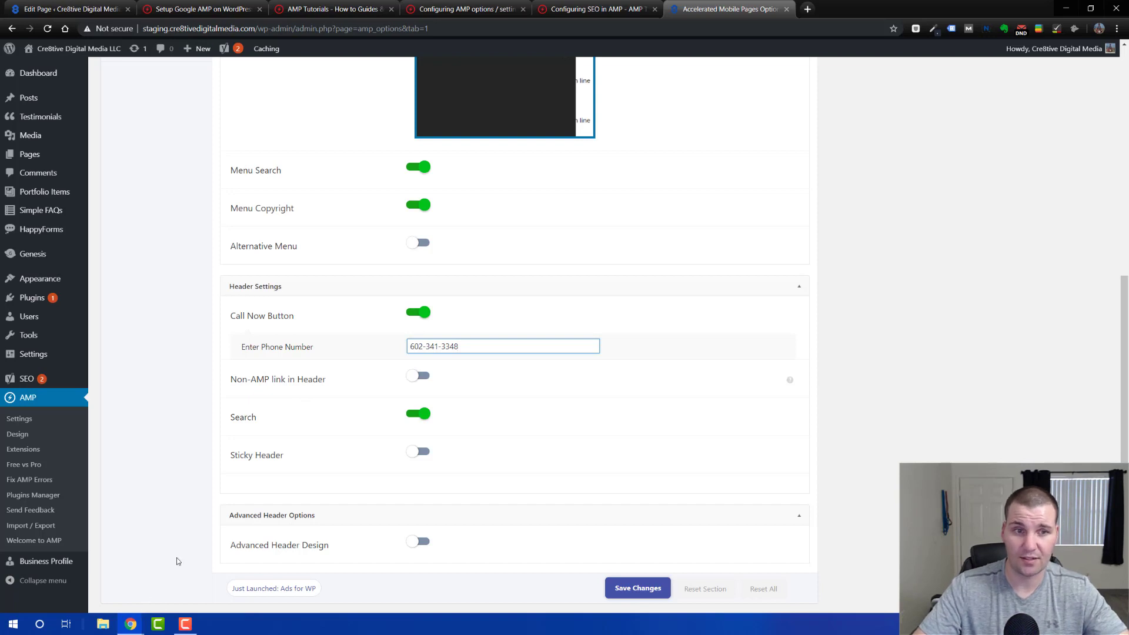
{"action": "left_click", "coordinate": [418, 375]}
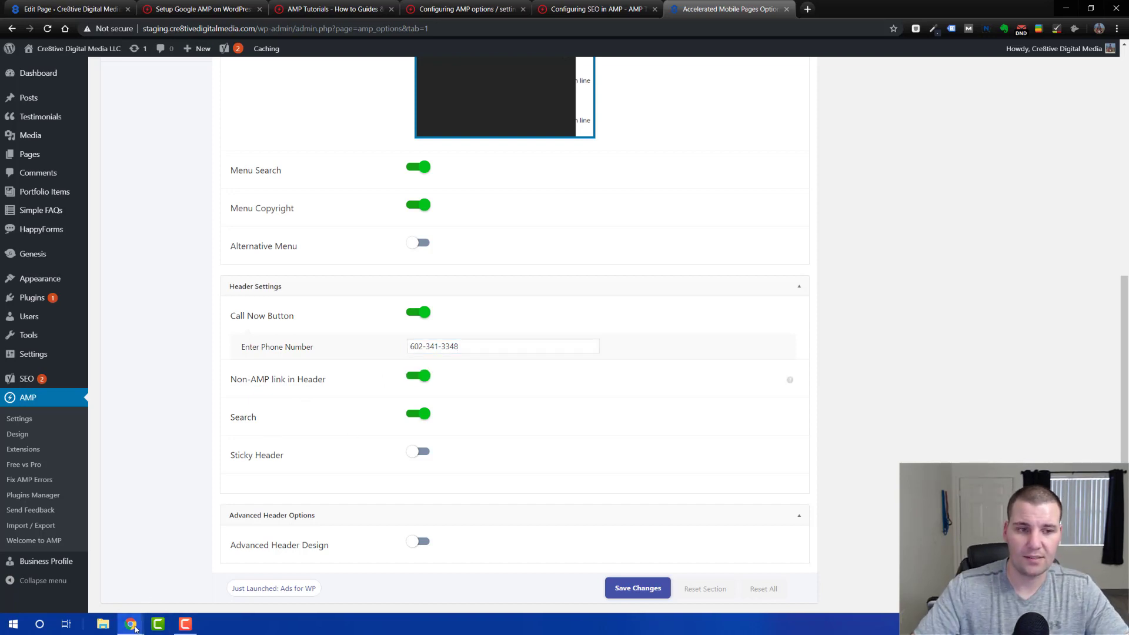
Check the header and opened navigation menu of the live AMP article for the call button and non-AMP link, and return to the settings.
{"action": "mouse_move", "coordinate": [134, 628]}
{"action": "left_click", "coordinate": [241, 573]}
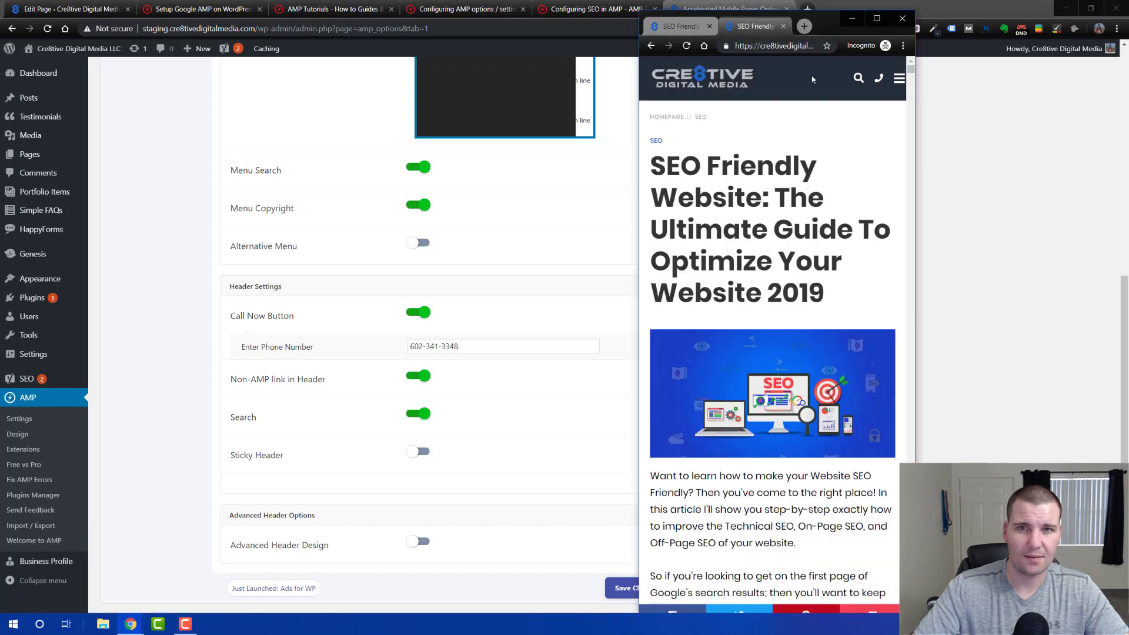
{"action": "left_click", "coordinate": [898, 80]}
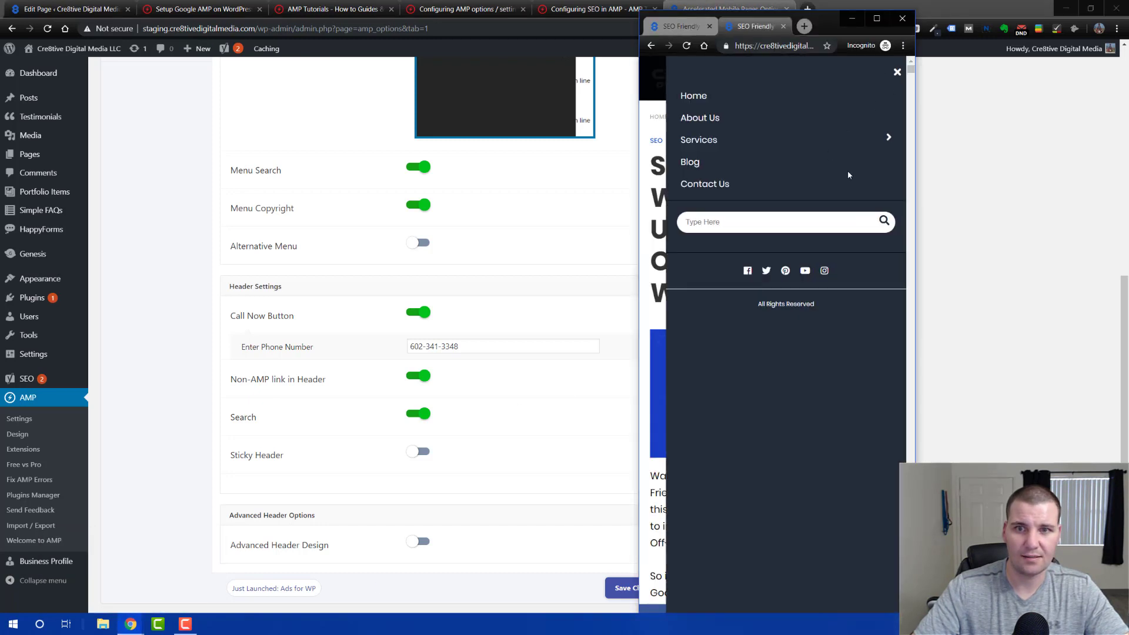
{"action": "left_click", "coordinate": [896, 73]}
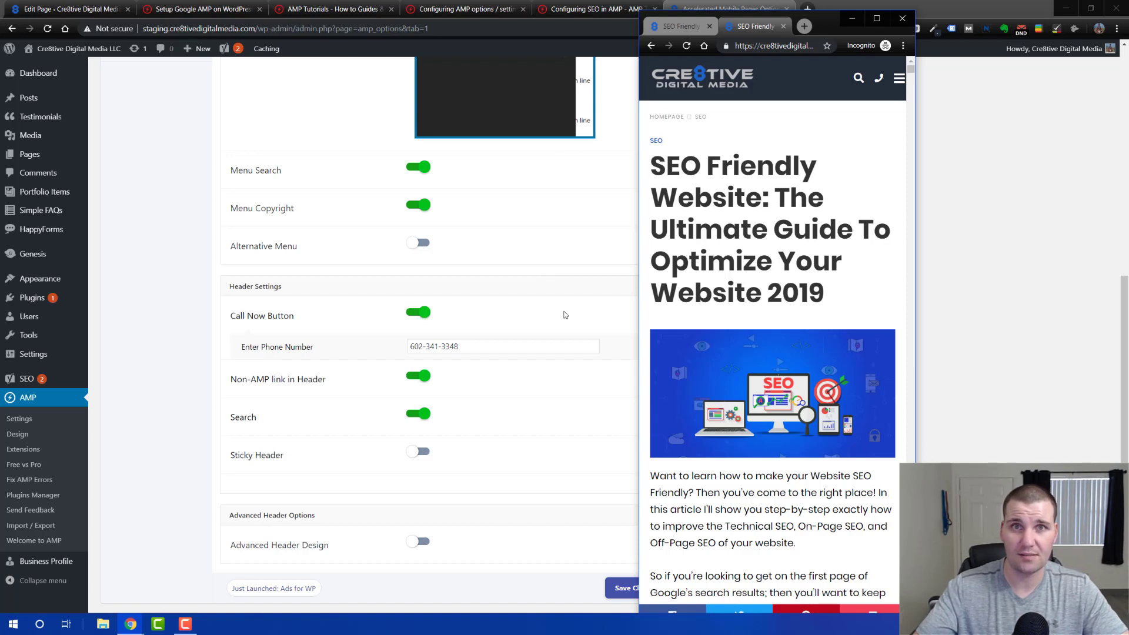
{"action": "left_click", "coordinate": [558, 279]}
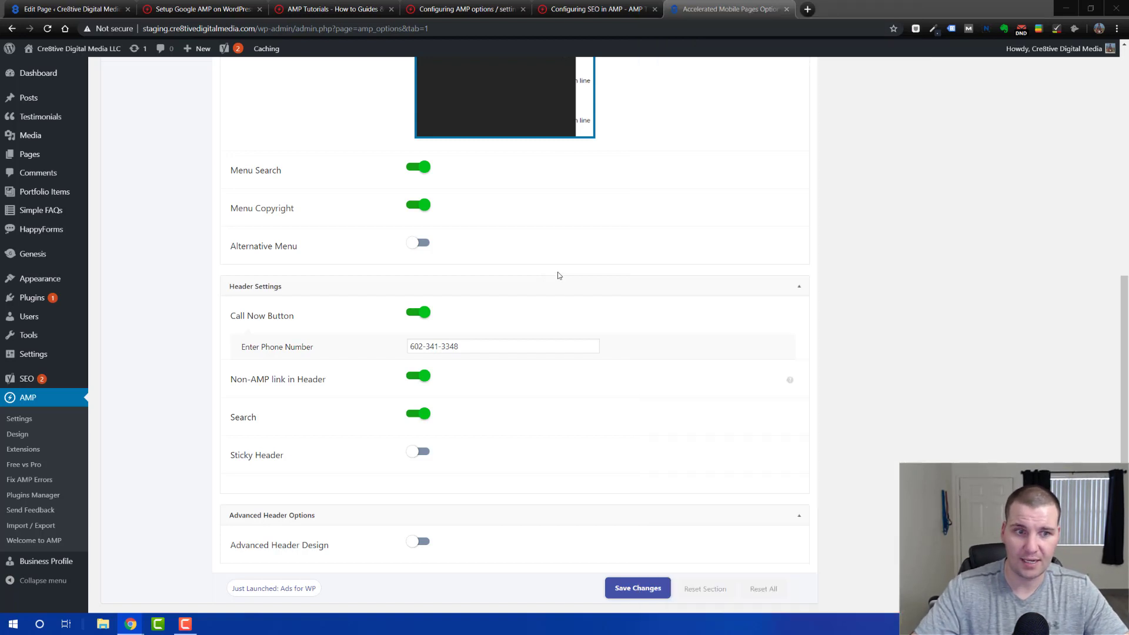
Enable Sticky Header and Advanced Header Design, and review the advanced header options.
{"action": "left_click", "coordinate": [417, 454]}
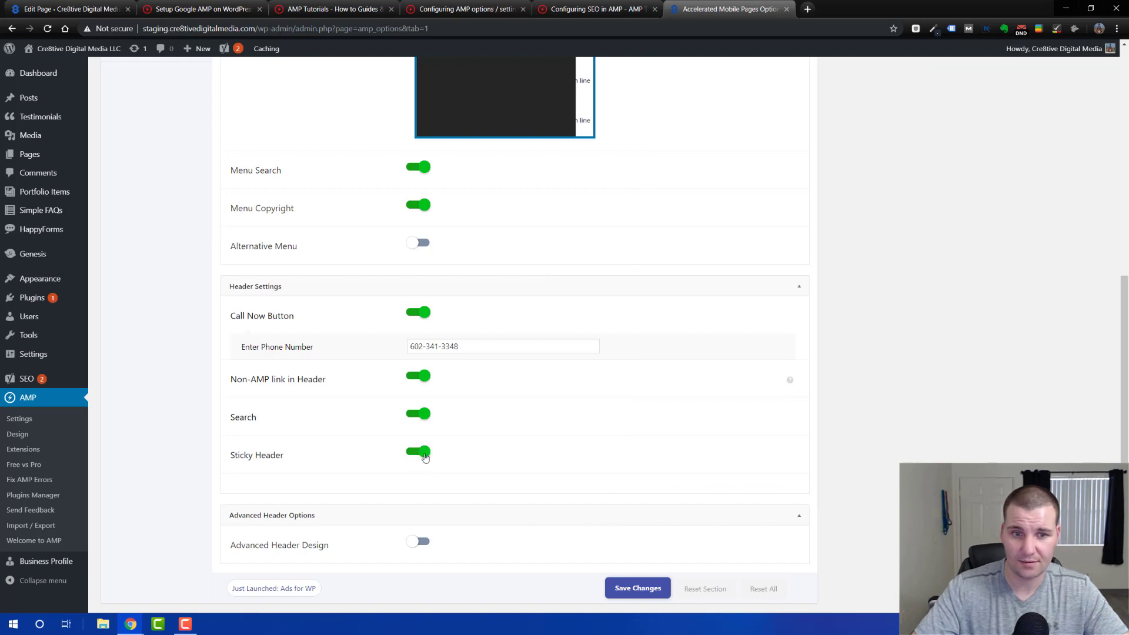
{"action": "scroll", "coordinate": [632, 432], "scroll_direction": "down", "scroll_amount": 1}
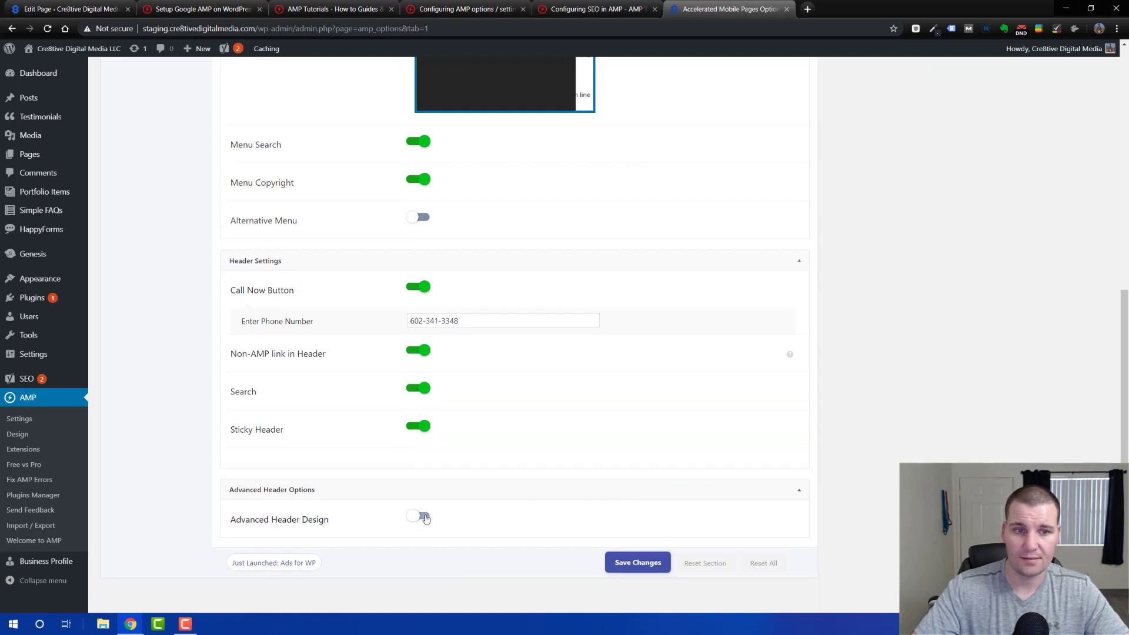
{"action": "left_click", "coordinate": [424, 517]}
{"action": "scroll", "coordinate": [603, 425], "scroll_direction": "down", "scroll_amount": 4}
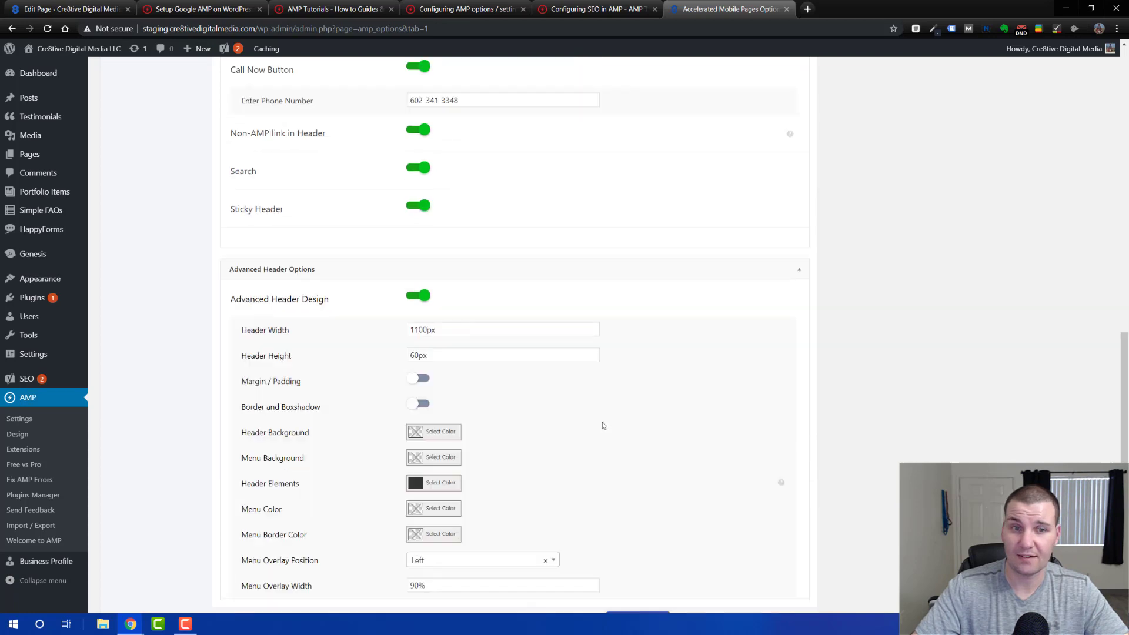
{"action": "scroll", "coordinate": [640, 373], "scroll_direction": "down", "scroll_amount": 1}
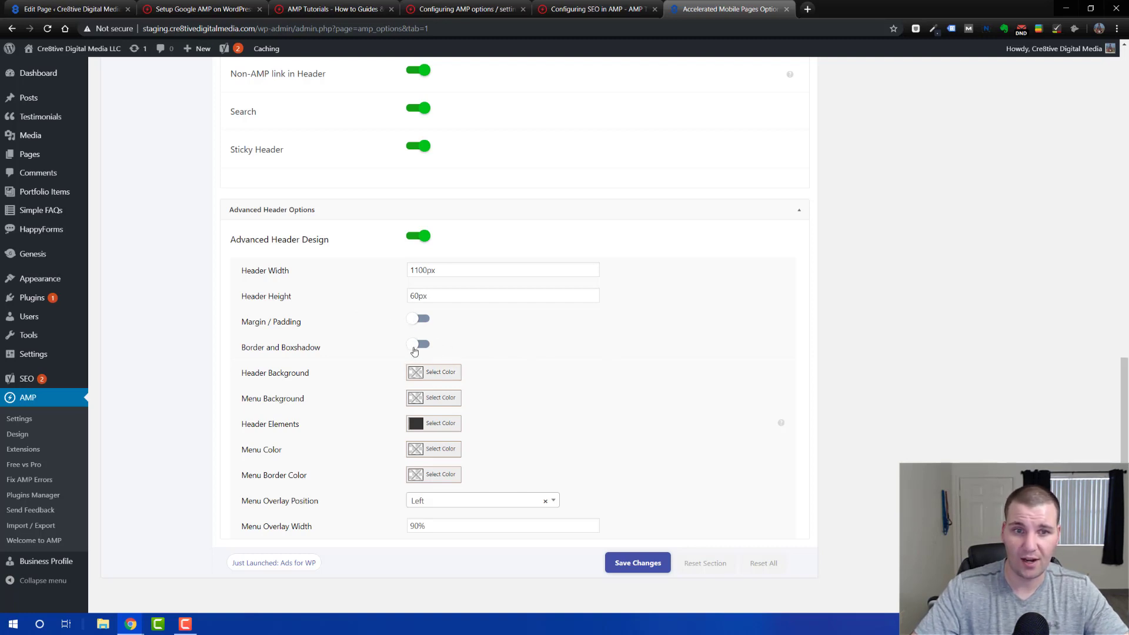
Set the Header Background color to dark navy #242545.
{"action": "left_click", "coordinate": [417, 376]}
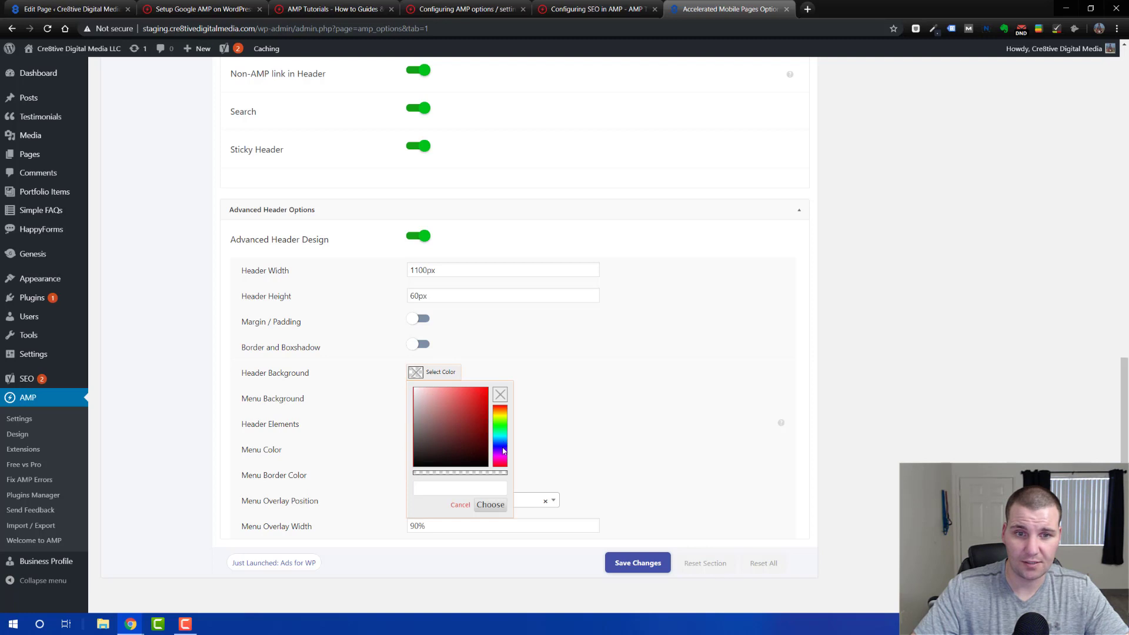
{"action": "left_click", "coordinate": [500, 445]}
{"action": "left_click", "coordinate": [456, 443]}
{"action": "left_click", "coordinate": [450, 444]}
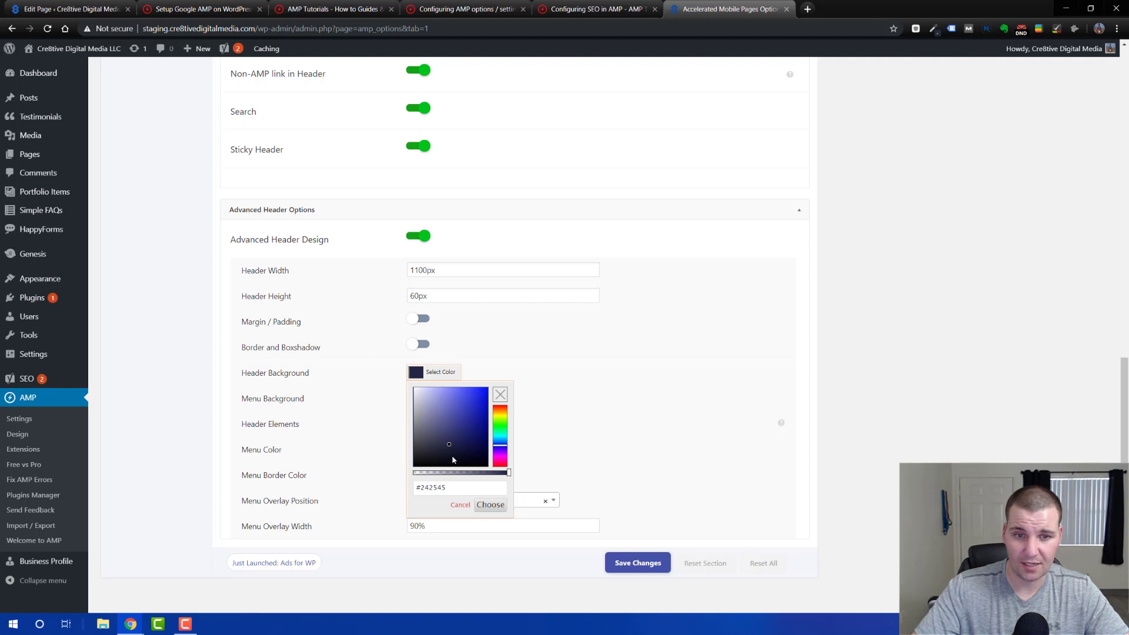
{"action": "left_click", "coordinate": [491, 505]}
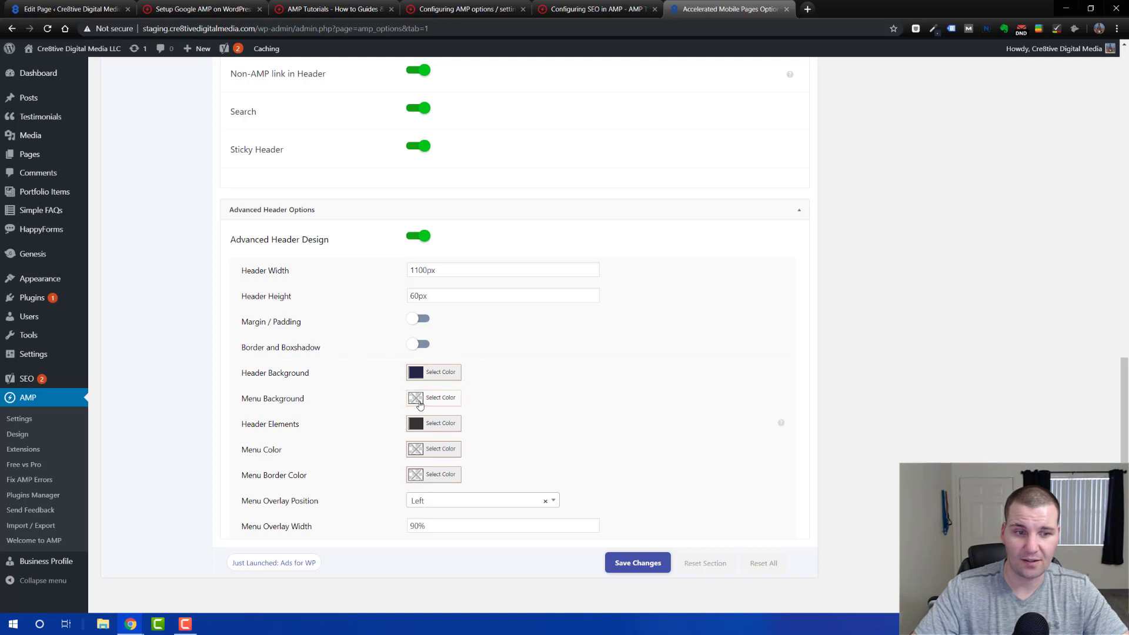
Examine the background and text colors of the header and navigation menu on the live AMP article.
{"action": "left_click", "coordinate": [135, 624]}
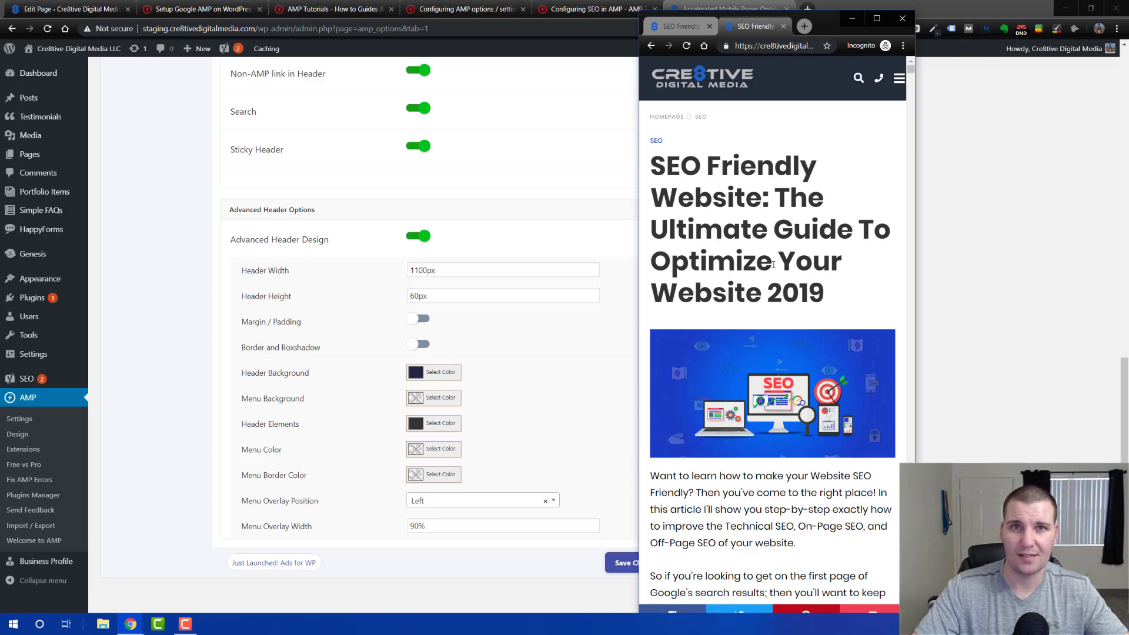
{"action": "left_click", "coordinate": [898, 79]}
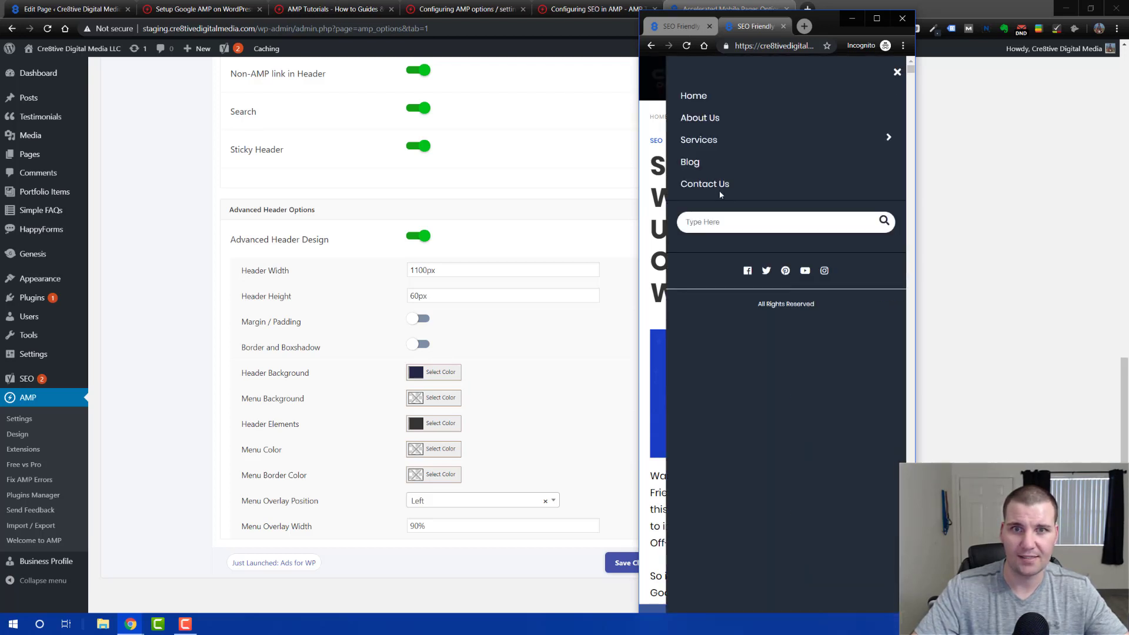
{"action": "left_click", "coordinate": [897, 73]}
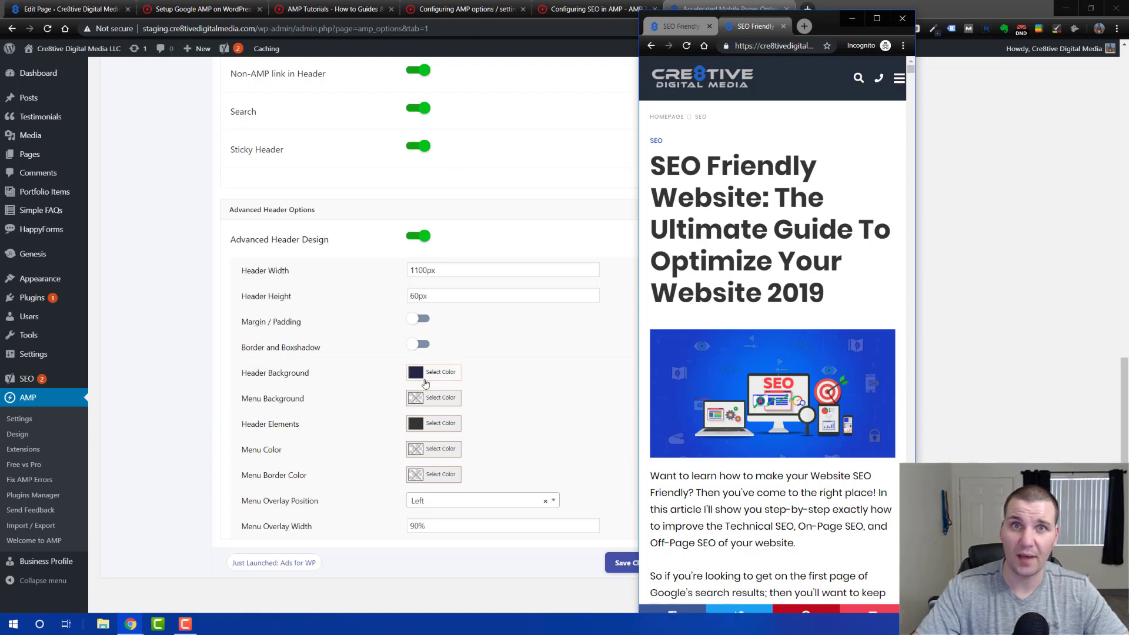
Set the Header Elements color and the Menu Color to white in the advanced header options.
{"action": "left_click", "coordinate": [423, 426]}
{"action": "left_click", "coordinate": [418, 426]}
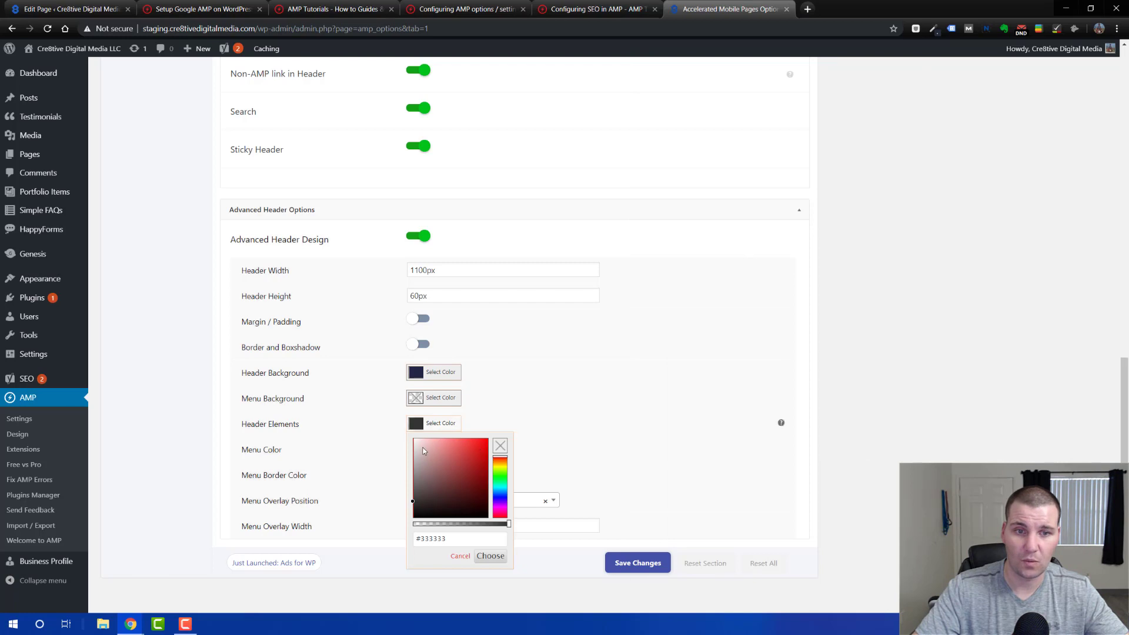
{"action": "left_click_drag", "start_coordinate": [423, 451], "coordinate": [413, 439]}
{"action": "left_click", "coordinate": [262, 451]}
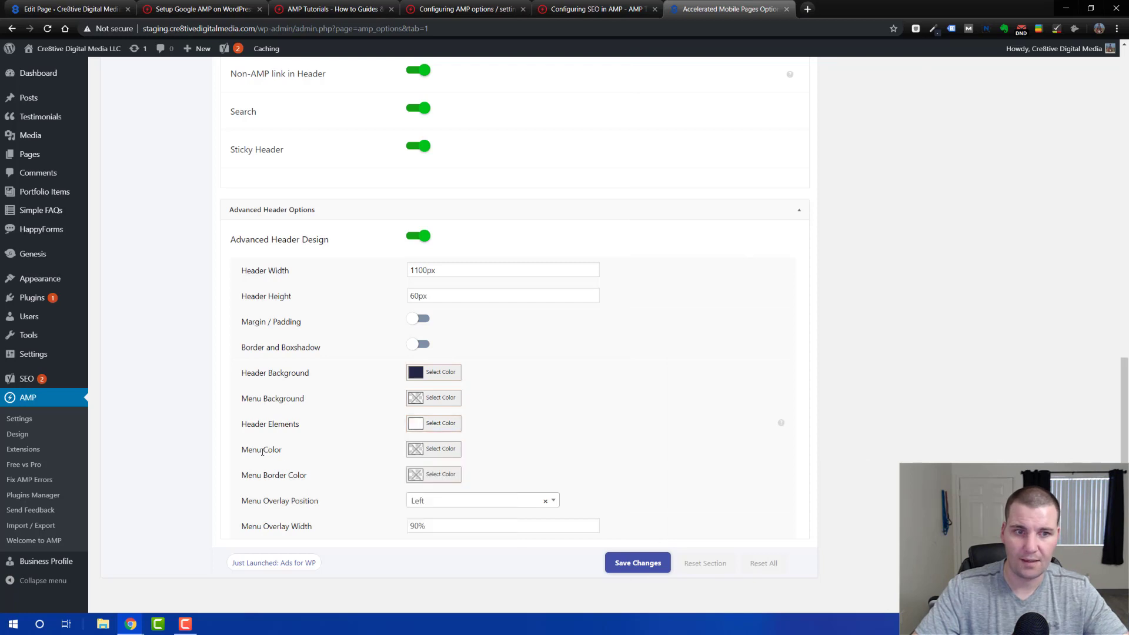
{"action": "left_click", "coordinate": [418, 449]}
{"action": "left_click_drag", "start_coordinate": [427, 470], "coordinate": [413, 465]}
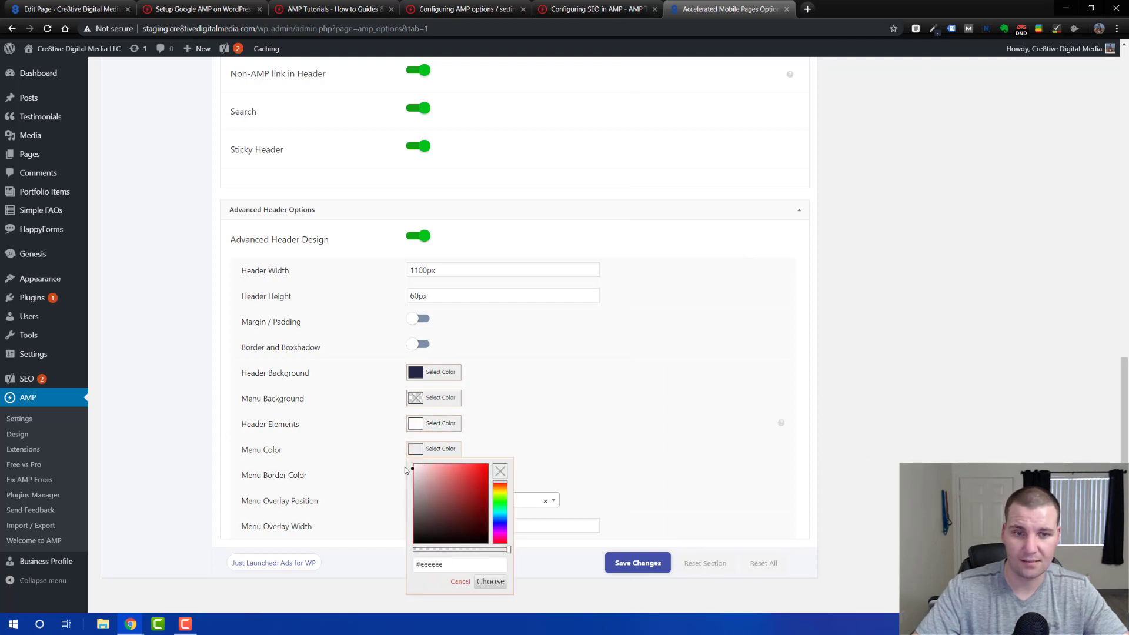
{"action": "left_click", "coordinate": [488, 582]}
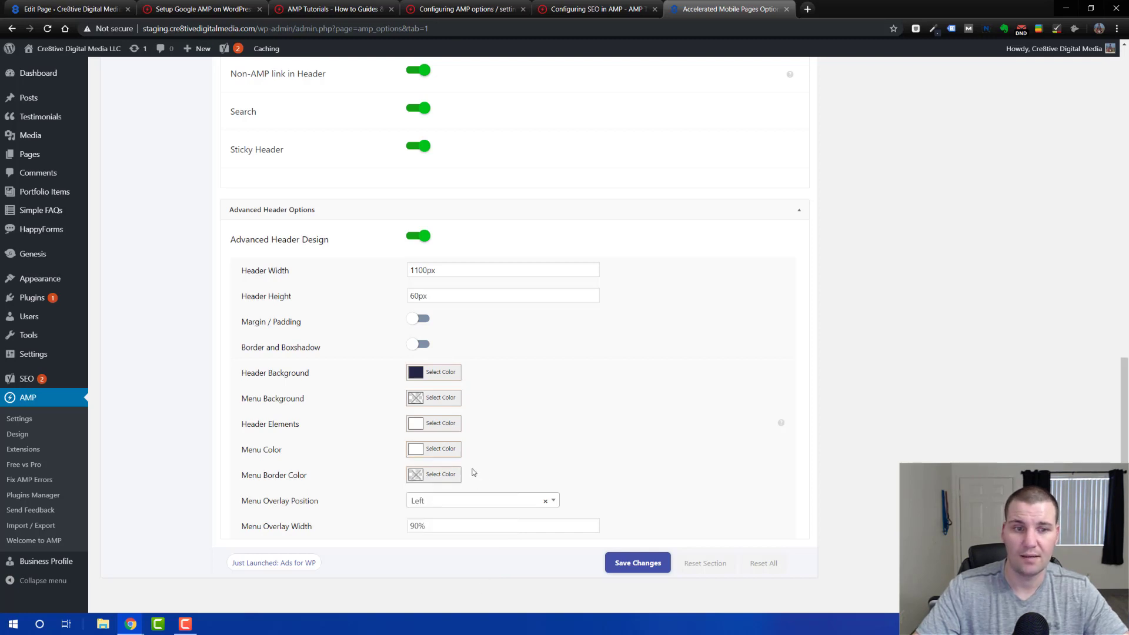
Set the Menu Overlay Position to Right and save the header settings.
{"action": "left_click", "coordinate": [554, 501]}
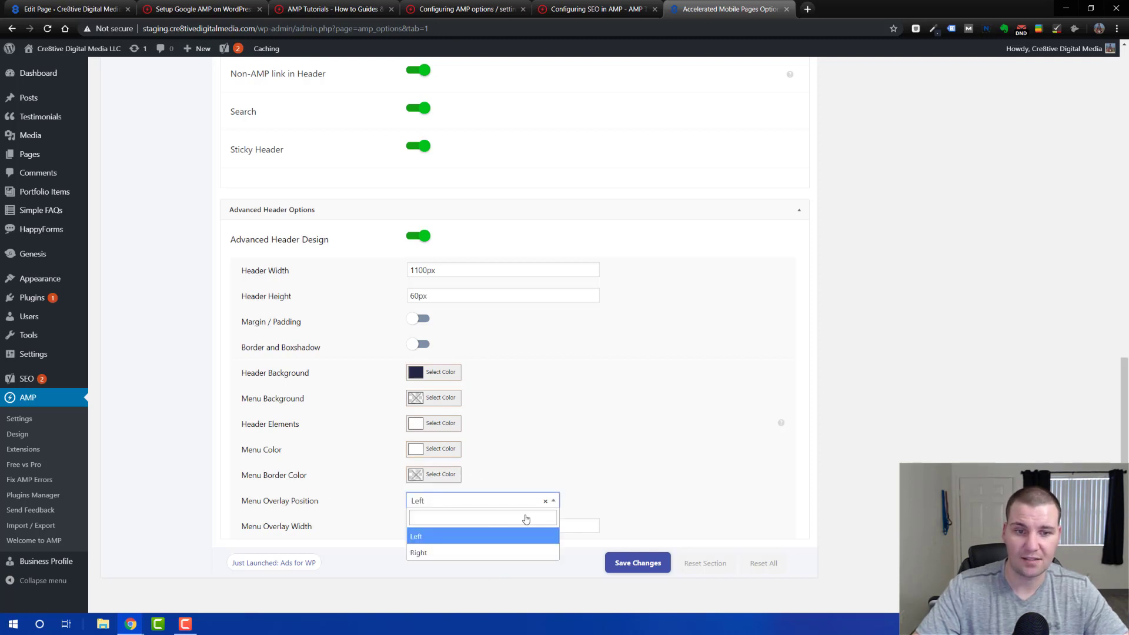
{"action": "left_click", "coordinate": [442, 558]}
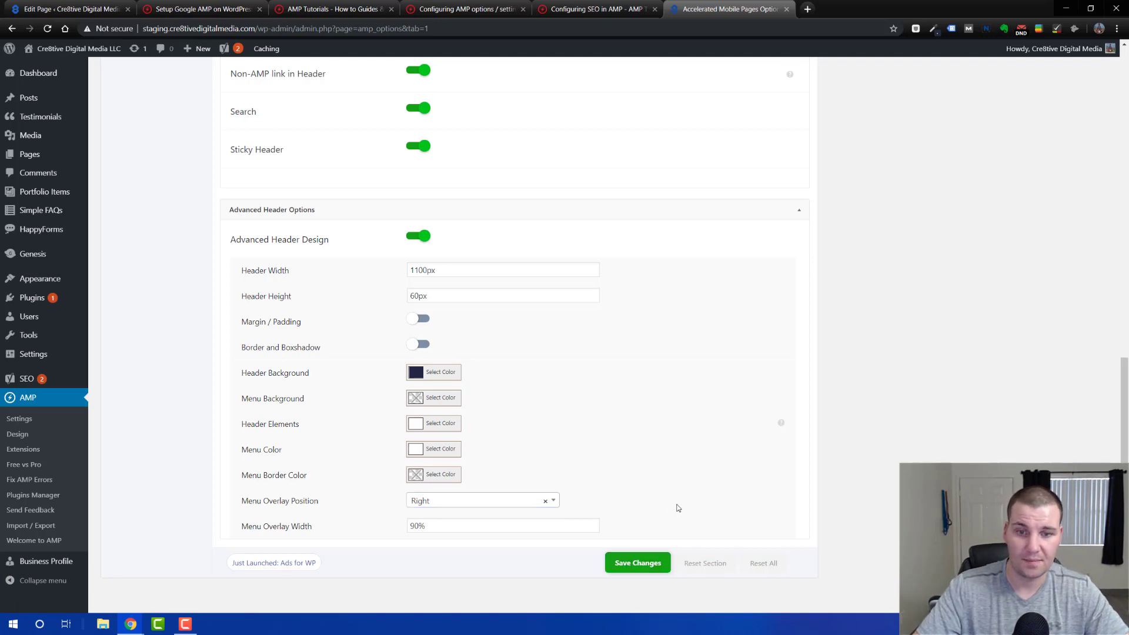
{"action": "left_click", "coordinate": [638, 562]}
Open the navigation menu on the live AMP article to see the side its overlay appears on.
{"action": "mouse_move", "coordinate": [134, 628]}
{"action": "left_click", "coordinate": [197, 582]}
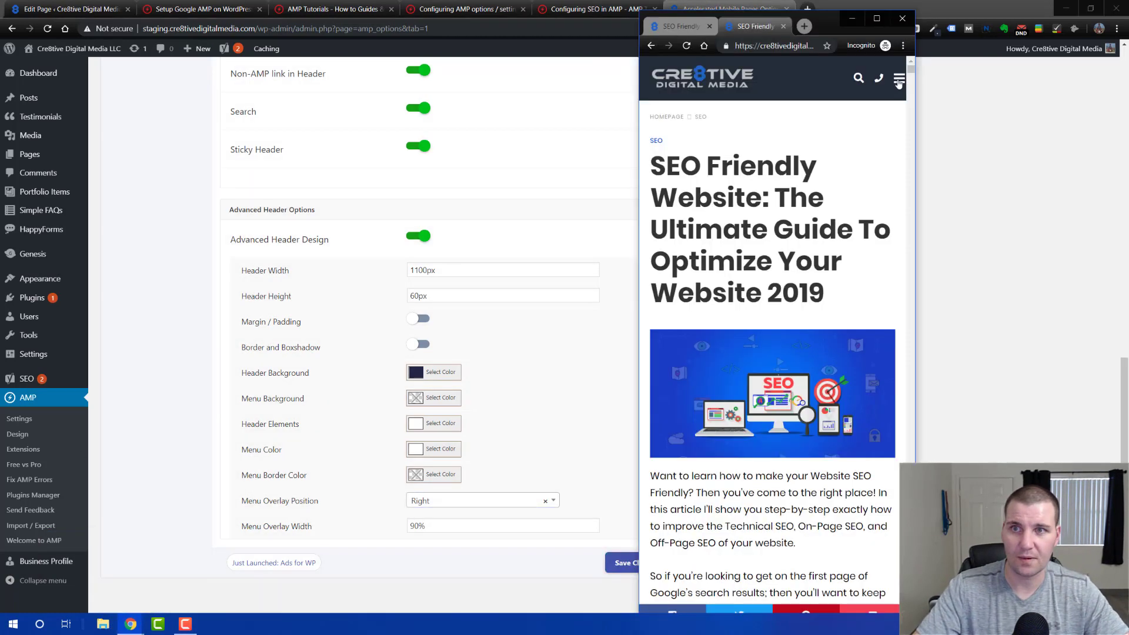
{"action": "left_click", "coordinate": [898, 84]}
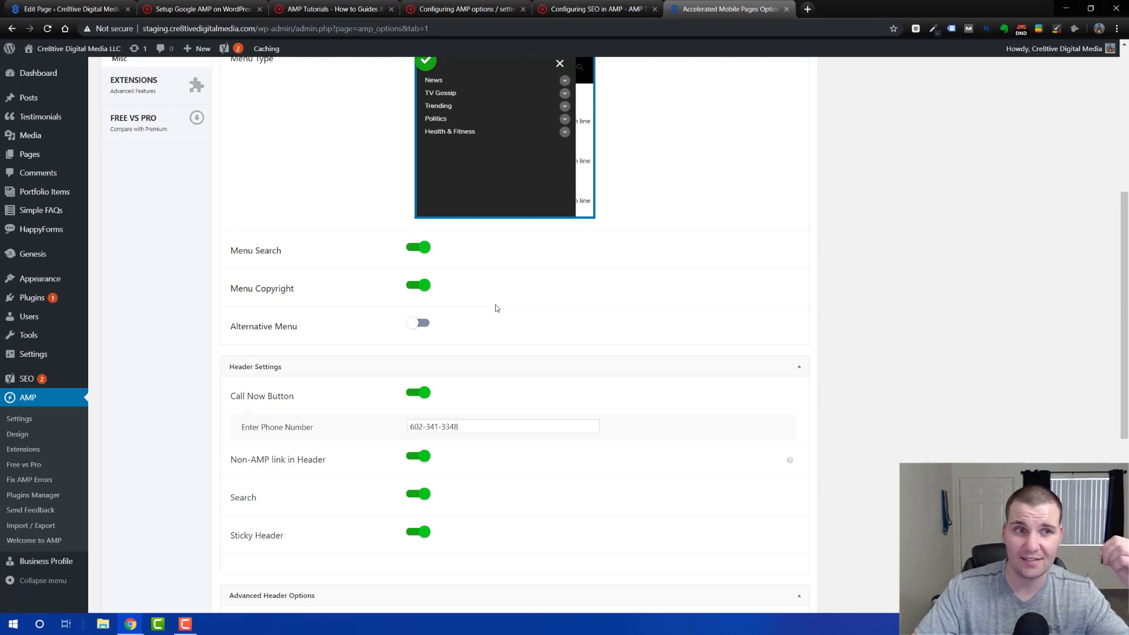
Open the WordPress Menus page and check the structure and AMP display locations of the Main Menu.
{"action": "scroll", "coordinate": [479, 211], "scroll_direction": "up", "scroll_amount": 3}
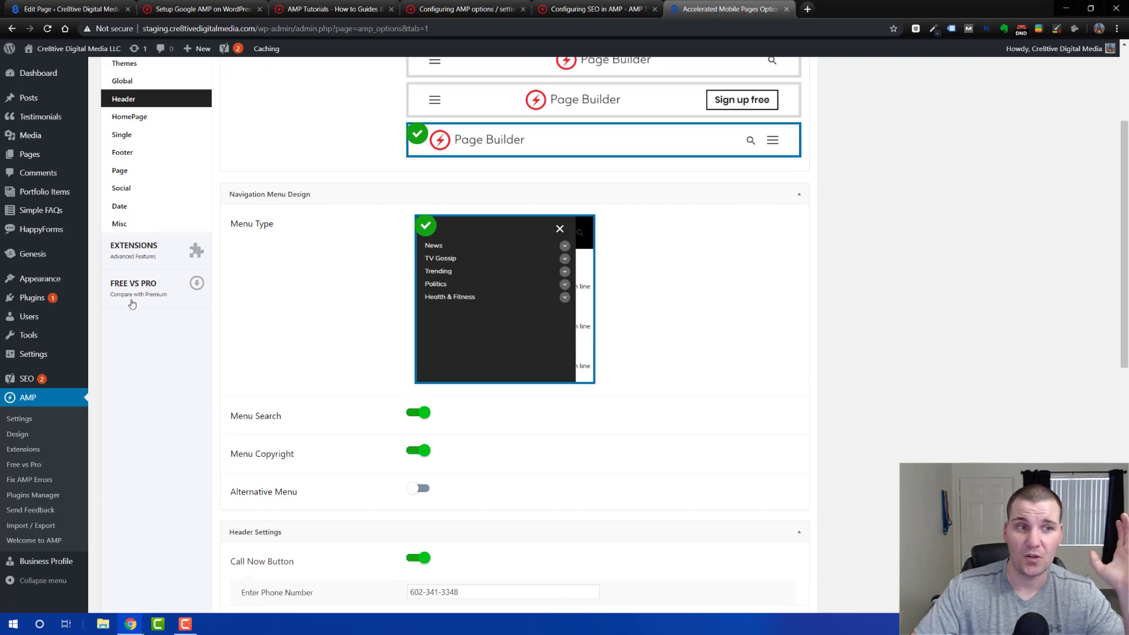
{"action": "mouse_move", "coordinate": [36, 278]}
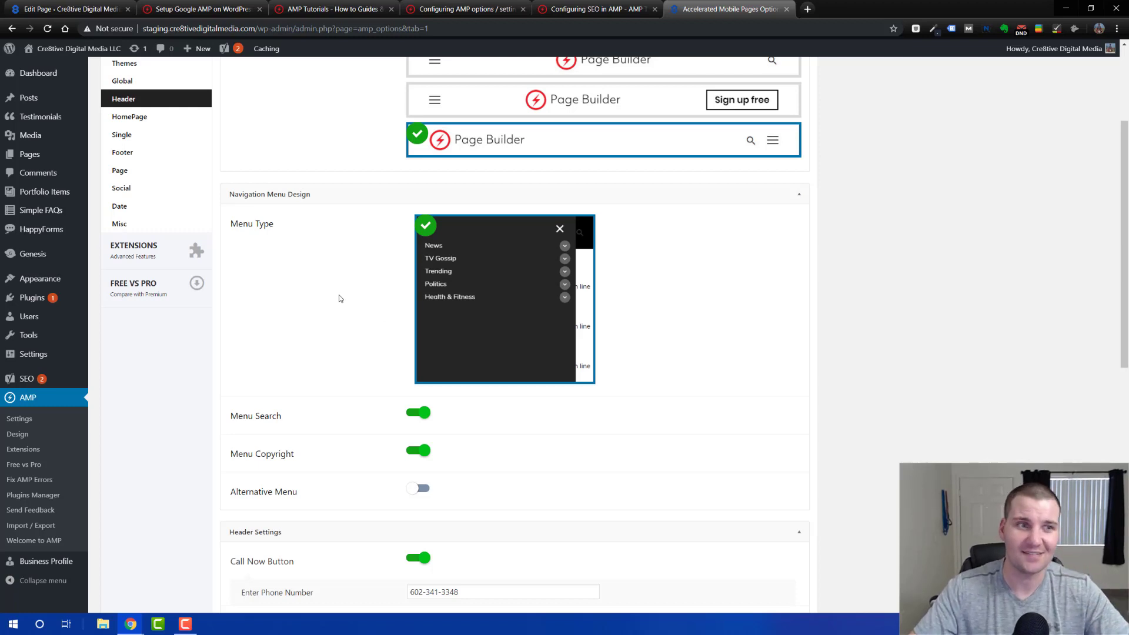
{"action": "left_click", "coordinate": [106, 328]}
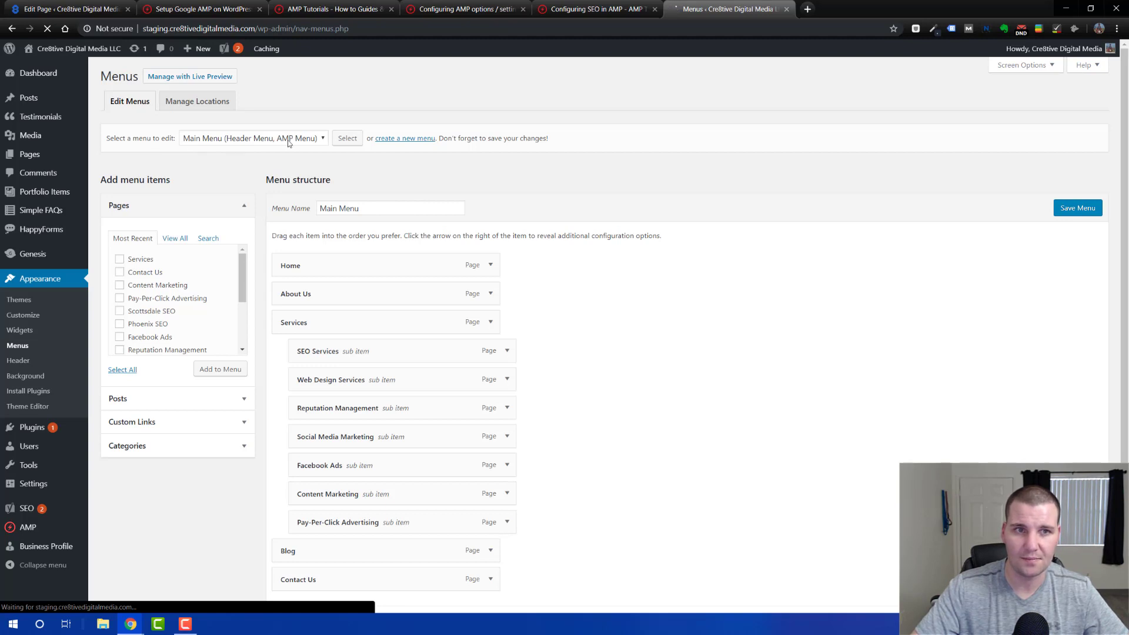
{"action": "scroll", "coordinate": [651, 208], "scroll_direction": "down", "scroll_amount": 3}
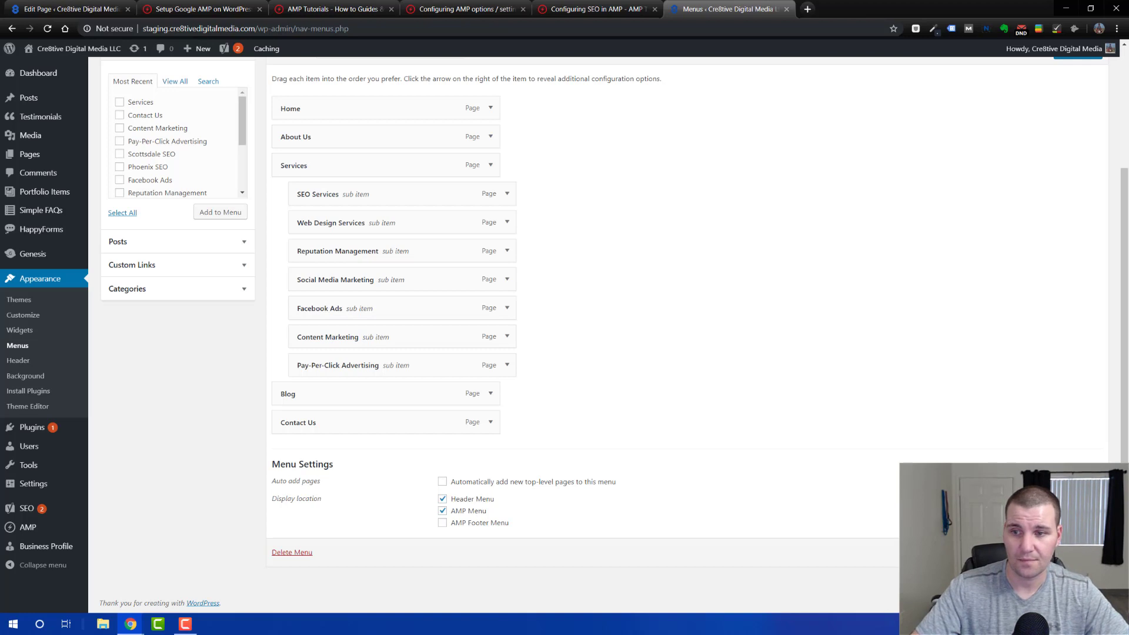
Open the AMP plugin's Single design settings and choose the single post design with a sidebar.
{"action": "left_click", "coordinate": [12, 527]}
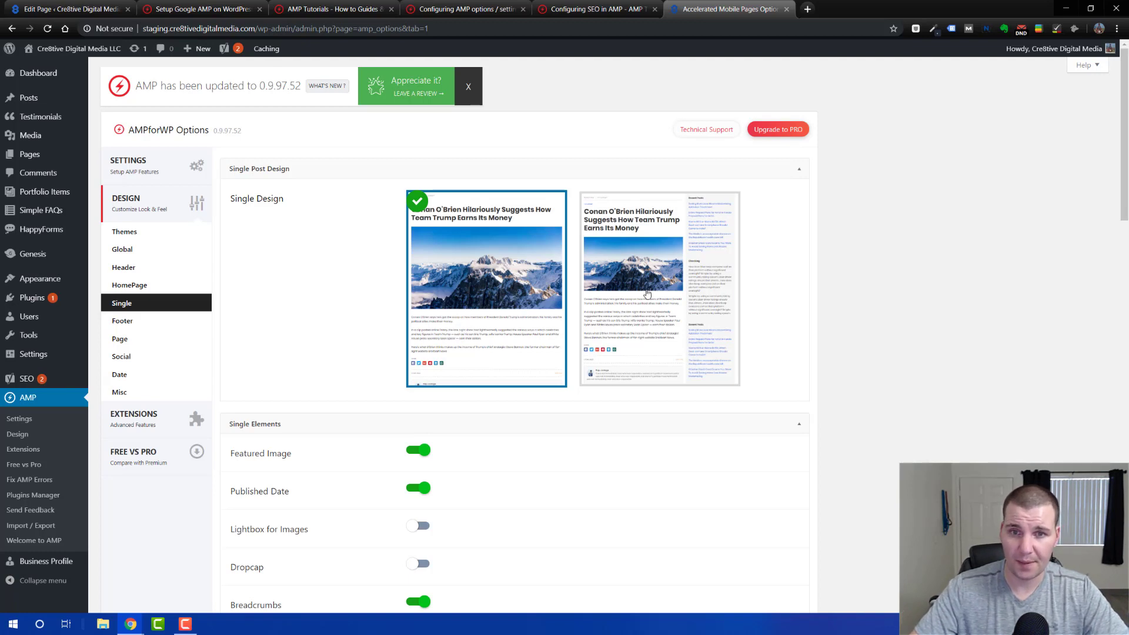
{"action": "left_click", "coordinate": [676, 227]}
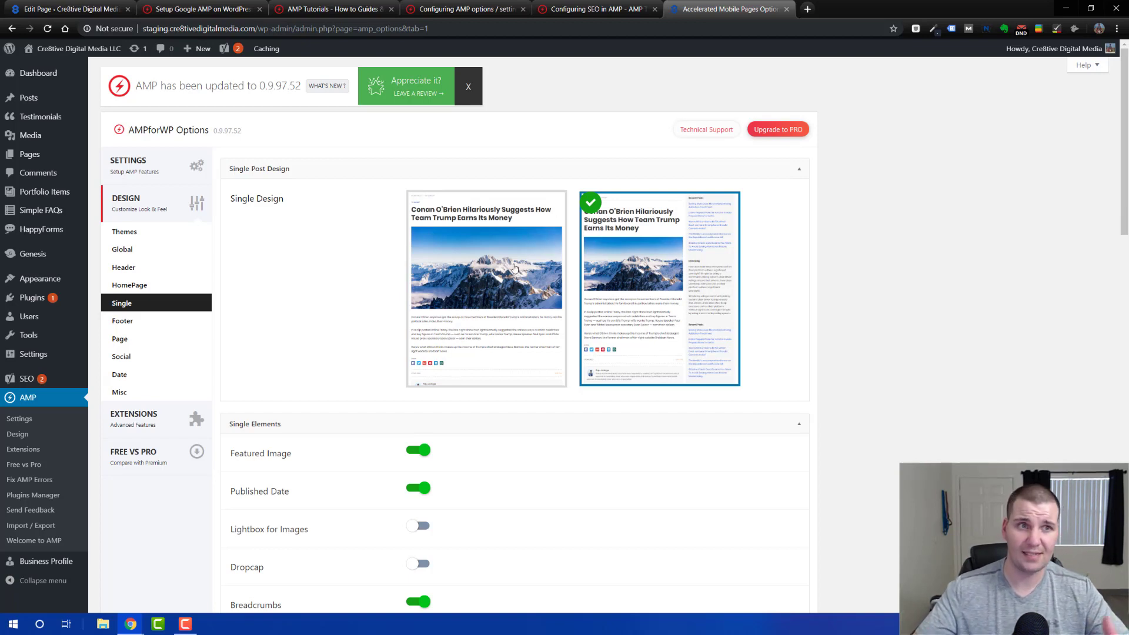
{"action": "scroll", "coordinate": [517, 268], "scroll_direction": "down", "scroll_amount": 1}
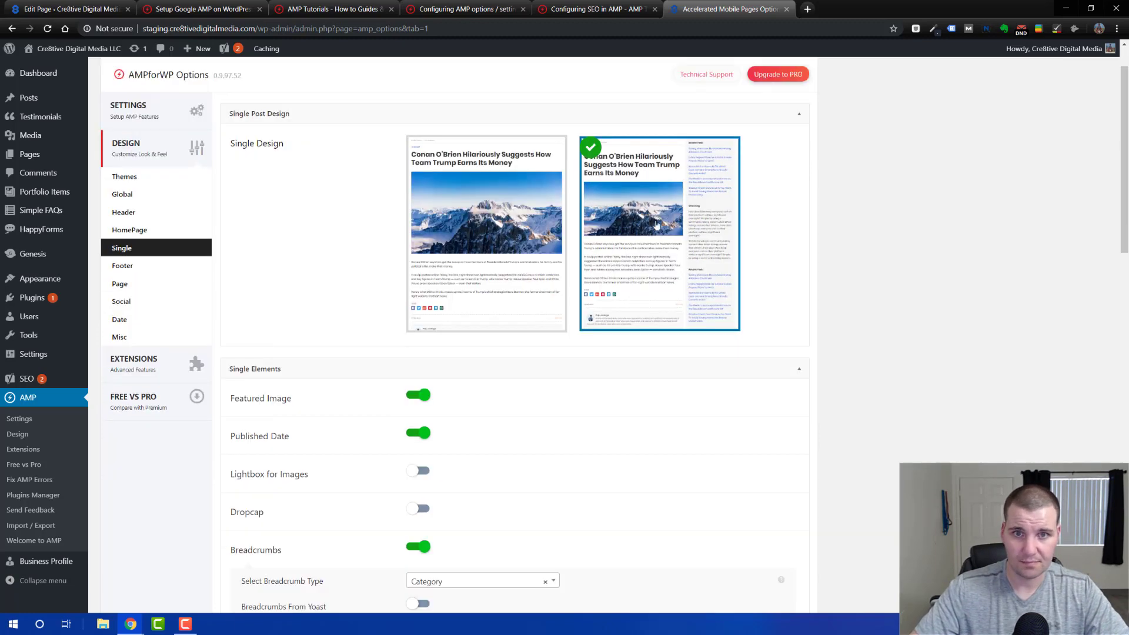
In Single Elements, enable Breadcrumbs From Yoast with Category as the breadcrumb type, and turn off Tags.
{"action": "scroll", "coordinate": [649, 215], "scroll_direction": "down", "scroll_amount": 5}
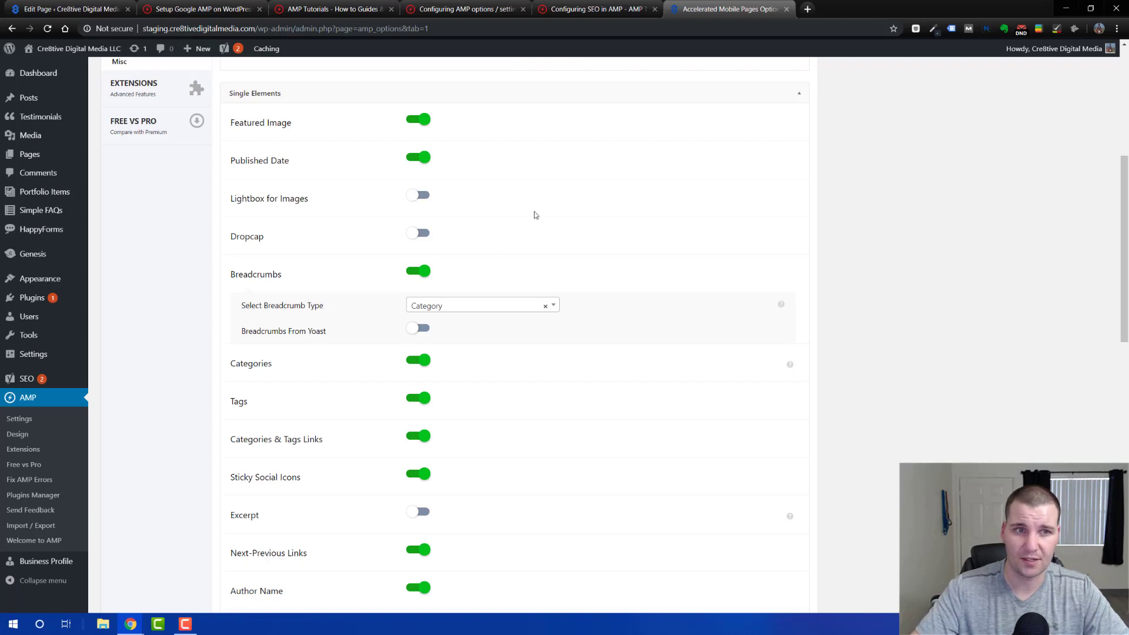
{"action": "left_click", "coordinate": [473, 305]}
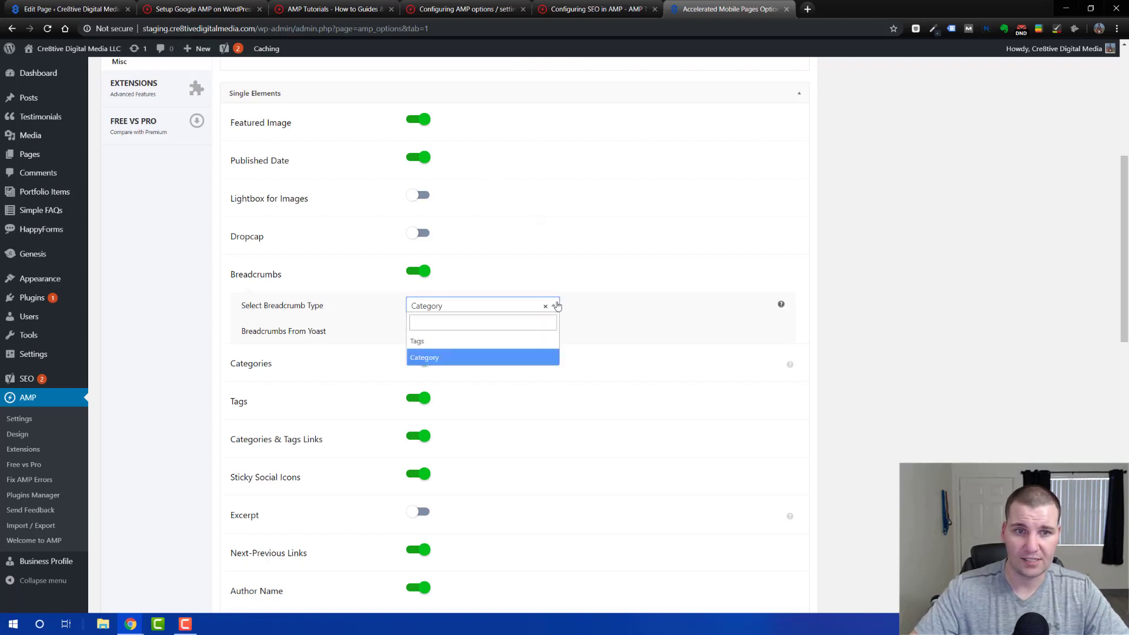
{"action": "left_click", "coordinate": [458, 360]}
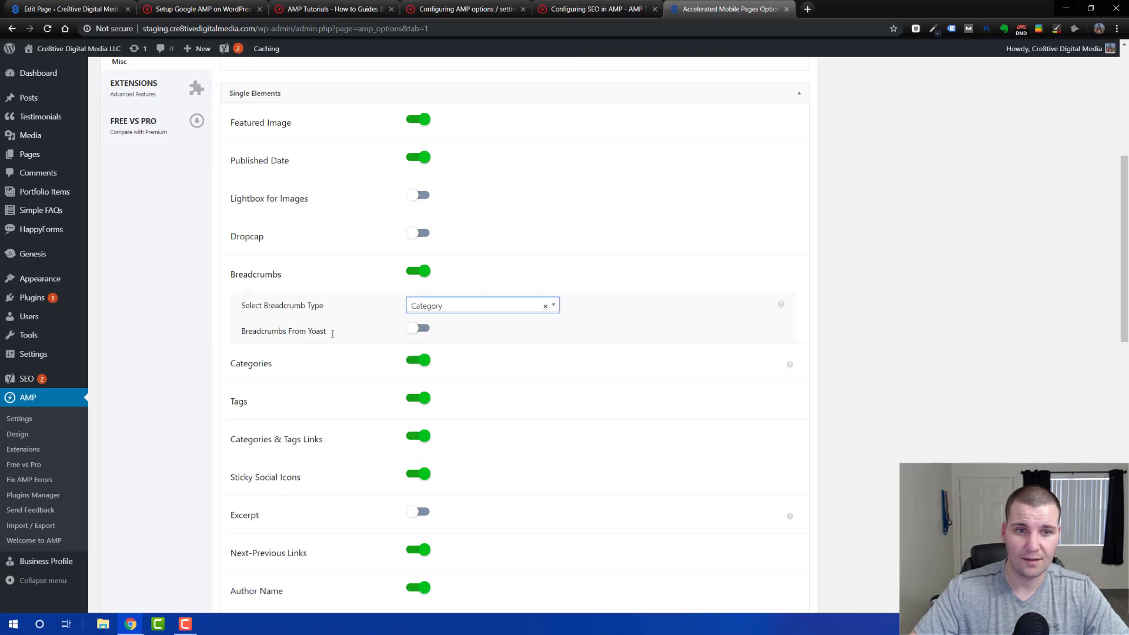
{"action": "left_click", "coordinate": [420, 333]}
{"action": "left_click", "coordinate": [418, 334]}
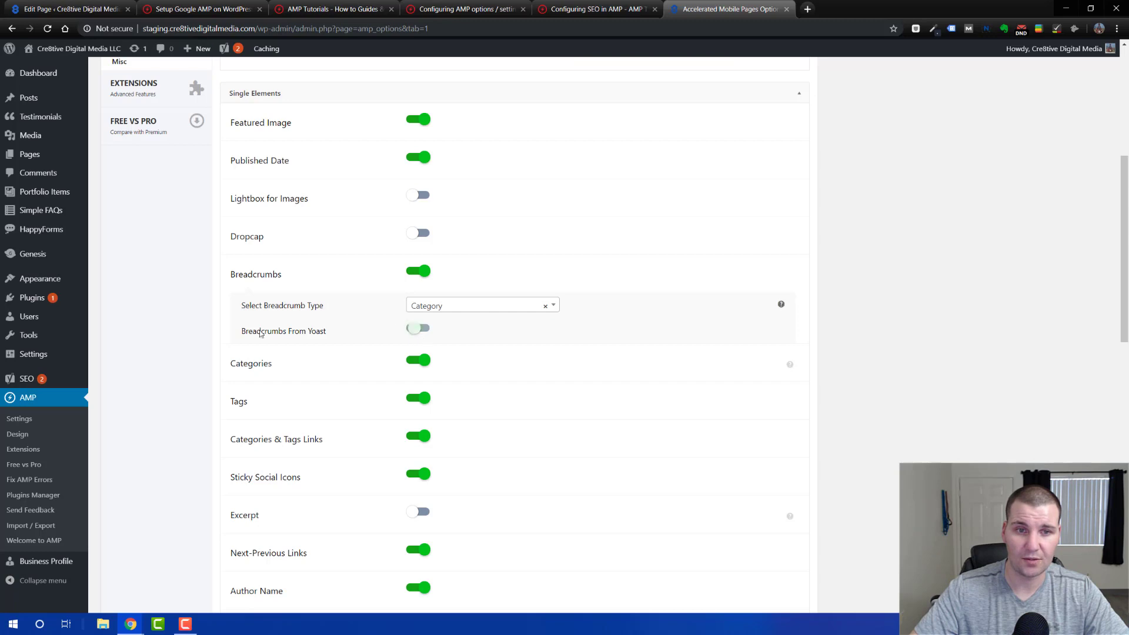
{"action": "scroll", "coordinate": [351, 333], "scroll_direction": "down", "scroll_amount": 4}
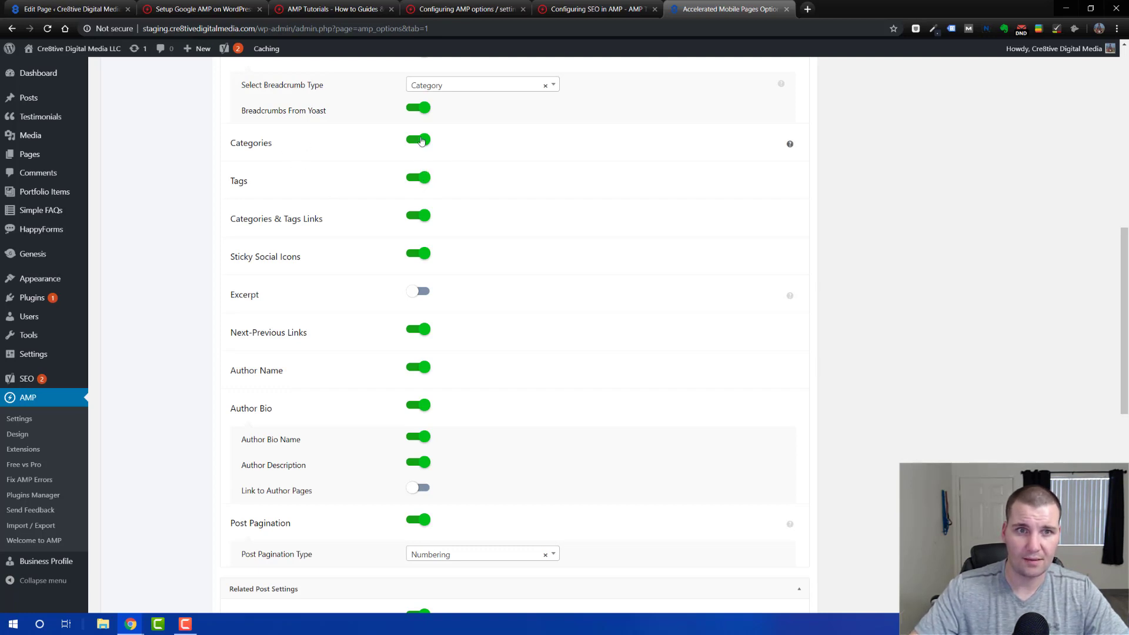
{"action": "left_click", "coordinate": [426, 185]}
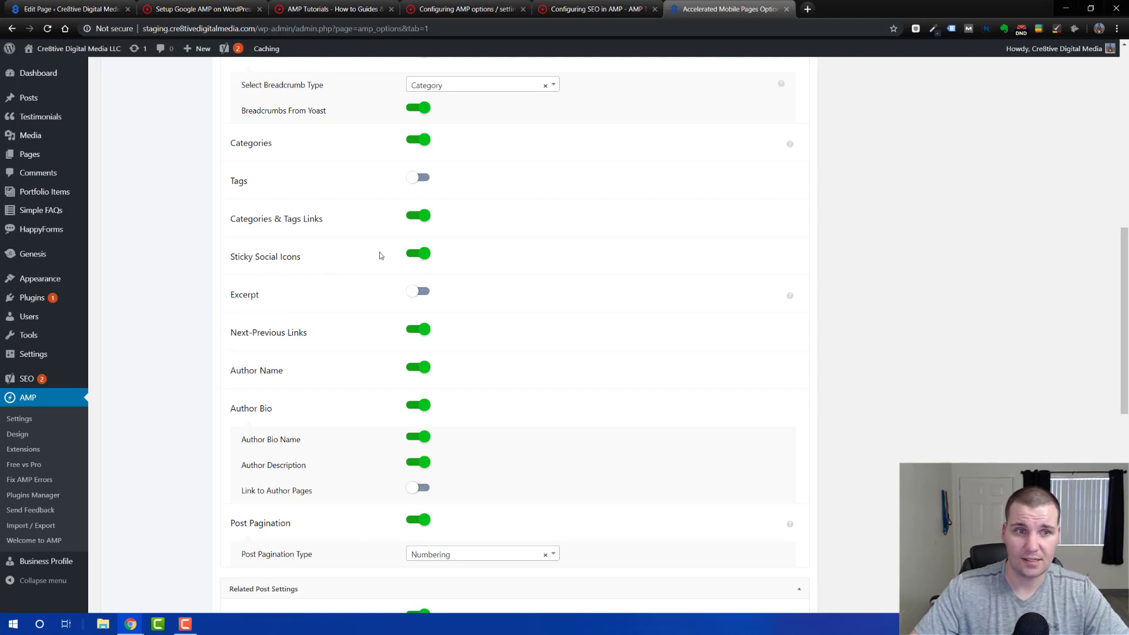
Check how the sticky social icons behave while reading the live AMP article, and return to the plugin options.
{"action": "mouse_move", "coordinate": [134, 627]}
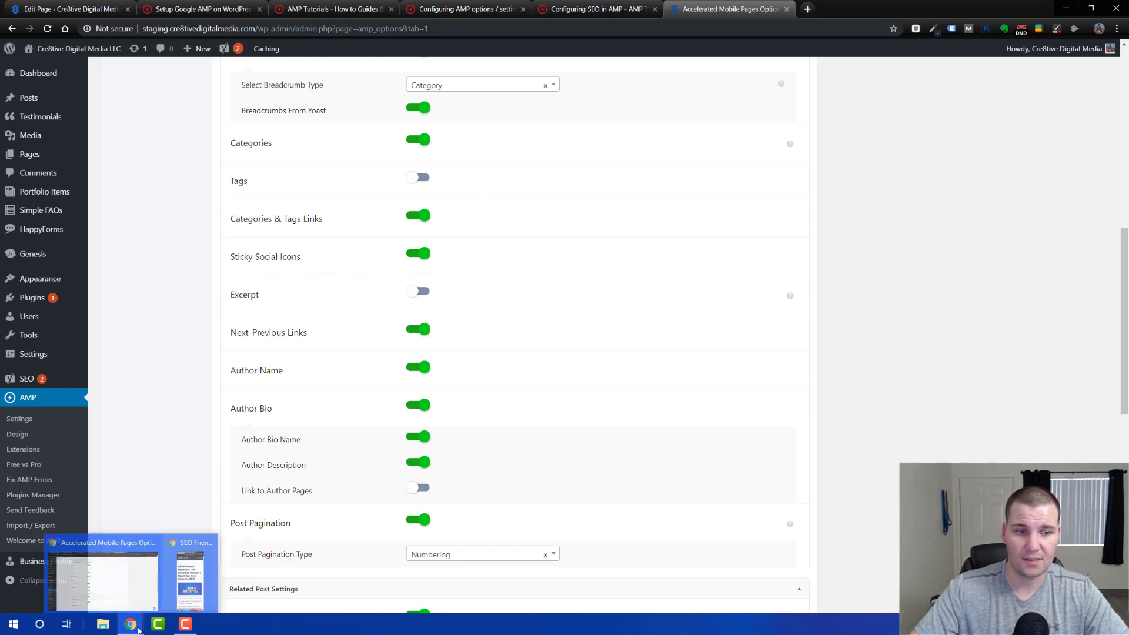
{"action": "left_click", "coordinate": [190, 572]}
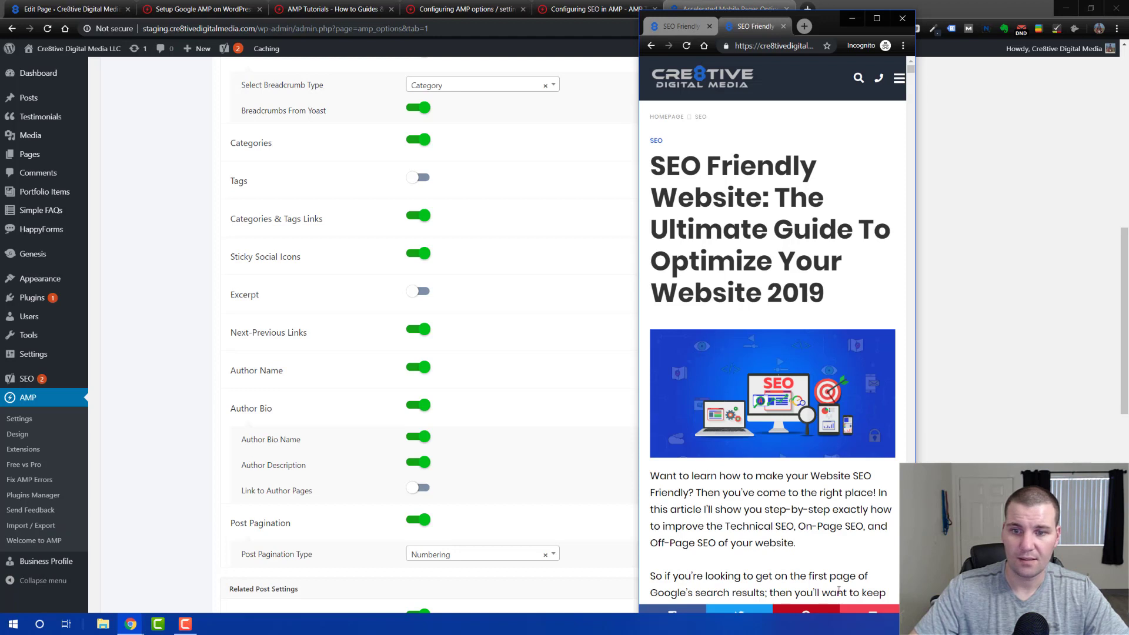
{"action": "left_click_drag", "start_coordinate": [832, 27], "coordinate": [830, 18]}
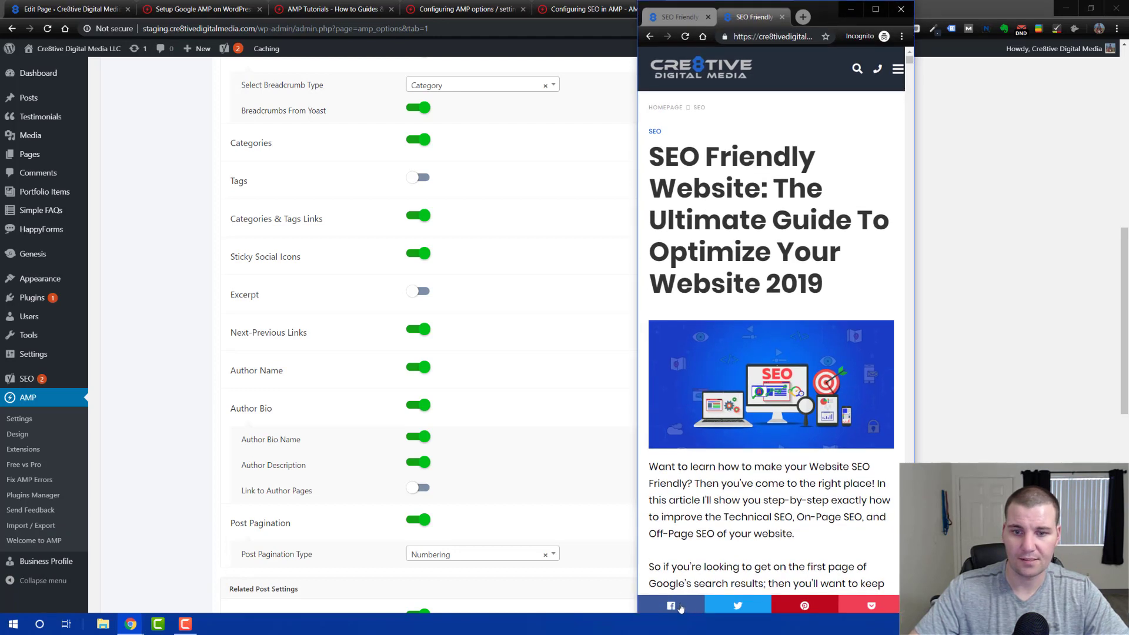
{"action": "scroll", "coordinate": [799, 385], "scroll_direction": "down", "scroll_amount": 5}
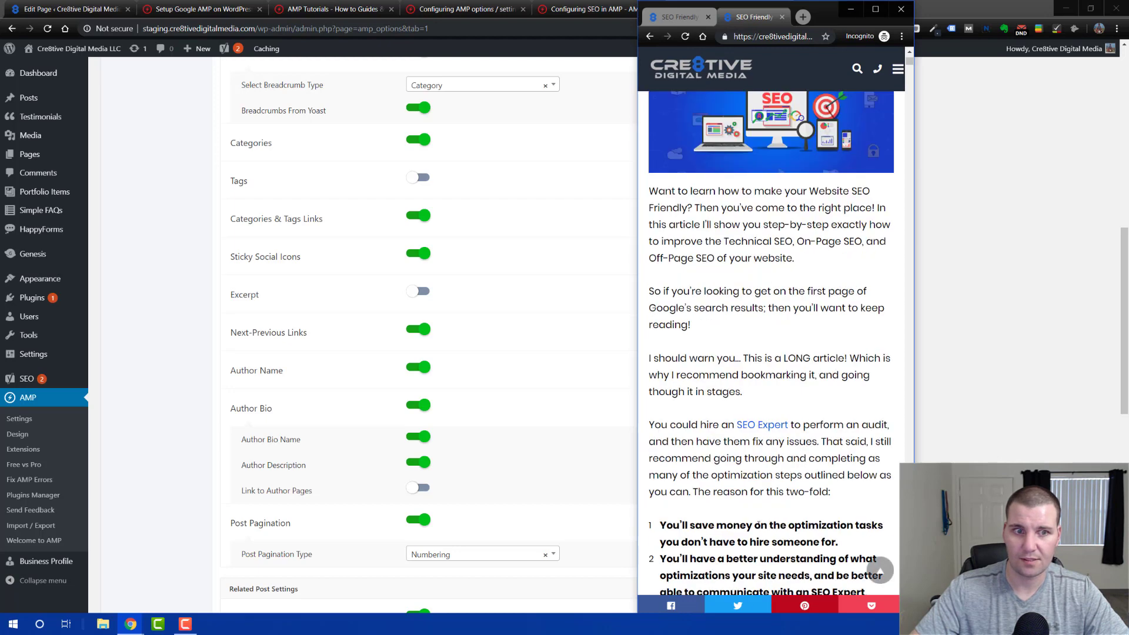
{"action": "left_click", "coordinate": [545, 253]}
Set the Post Pagination Type for single posts to Next-Previous.
{"action": "scroll", "coordinate": [529, 247], "scroll_direction": "down", "scroll_amount": 3}
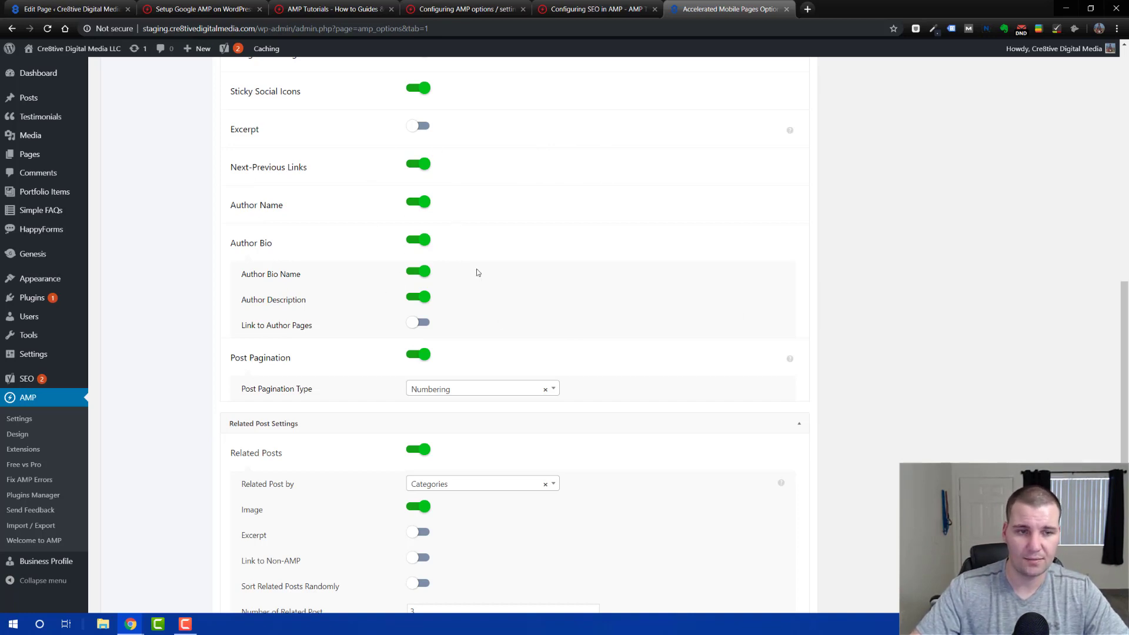
{"action": "scroll", "coordinate": [478, 273], "scroll_direction": "down", "scroll_amount": 3}
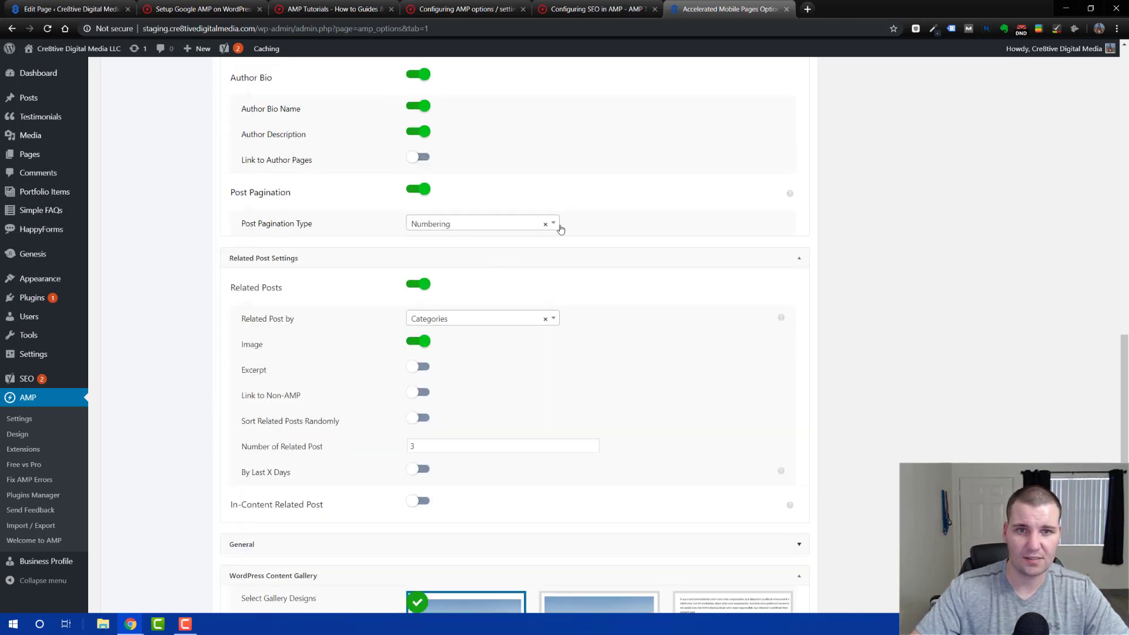
{"action": "left_click", "coordinate": [554, 224]}
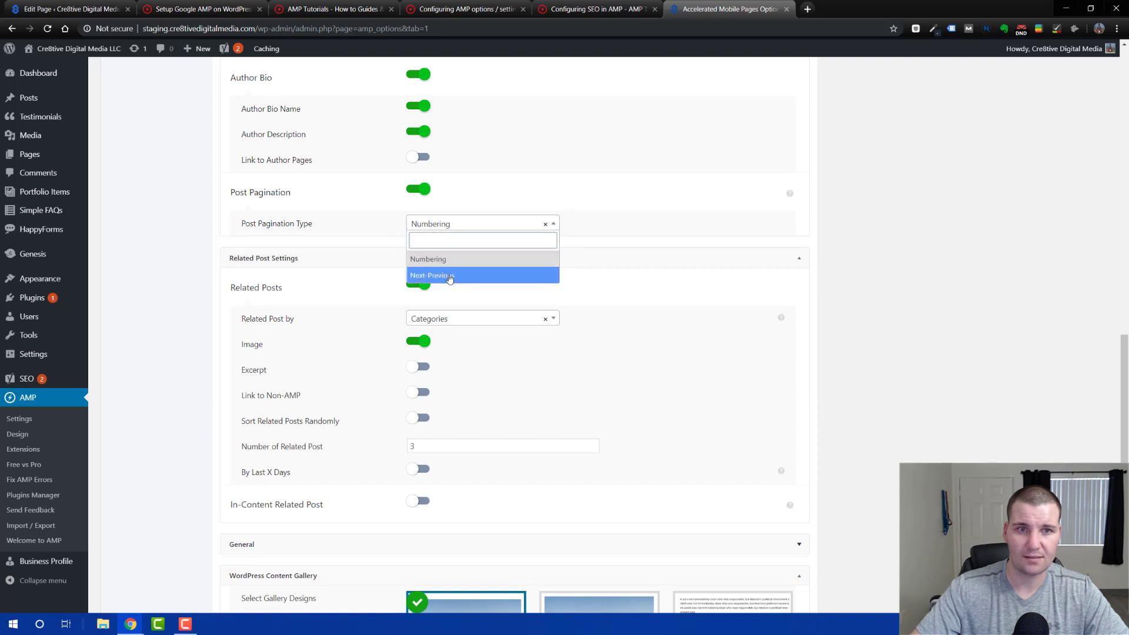
{"action": "left_click", "coordinate": [450, 278]}
Enable Excerpt, Link to Non-AMP and Sort Related Posts Randomly in the Related Post Settings.
{"action": "scroll", "coordinate": [294, 248], "scroll_direction": "down", "scroll_amount": 2}
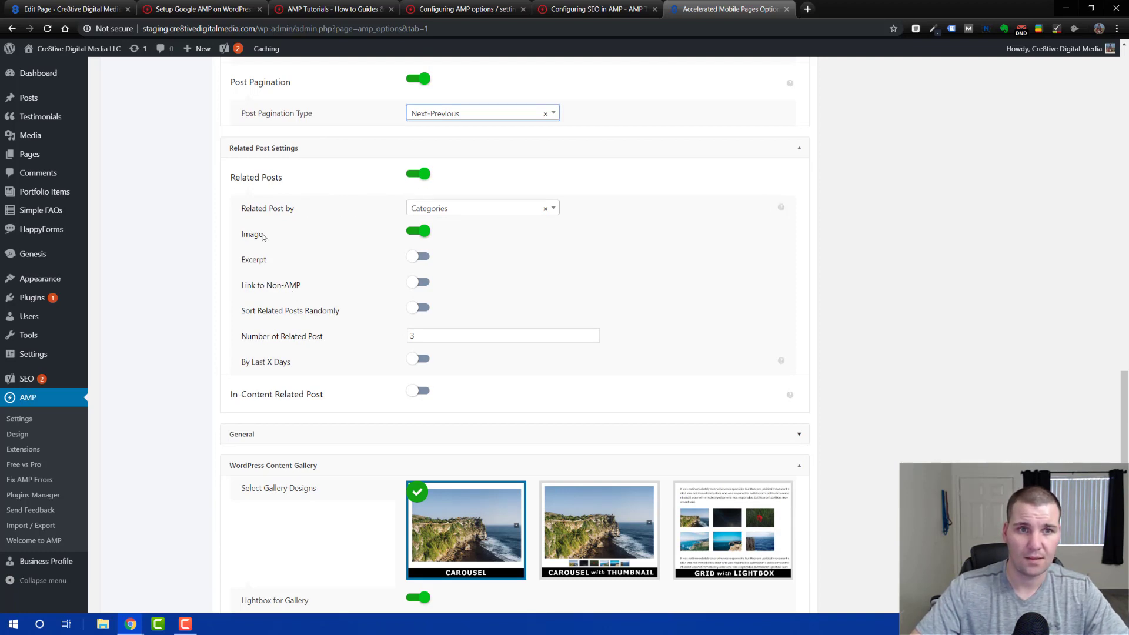
{"action": "left_click", "coordinate": [414, 259]}
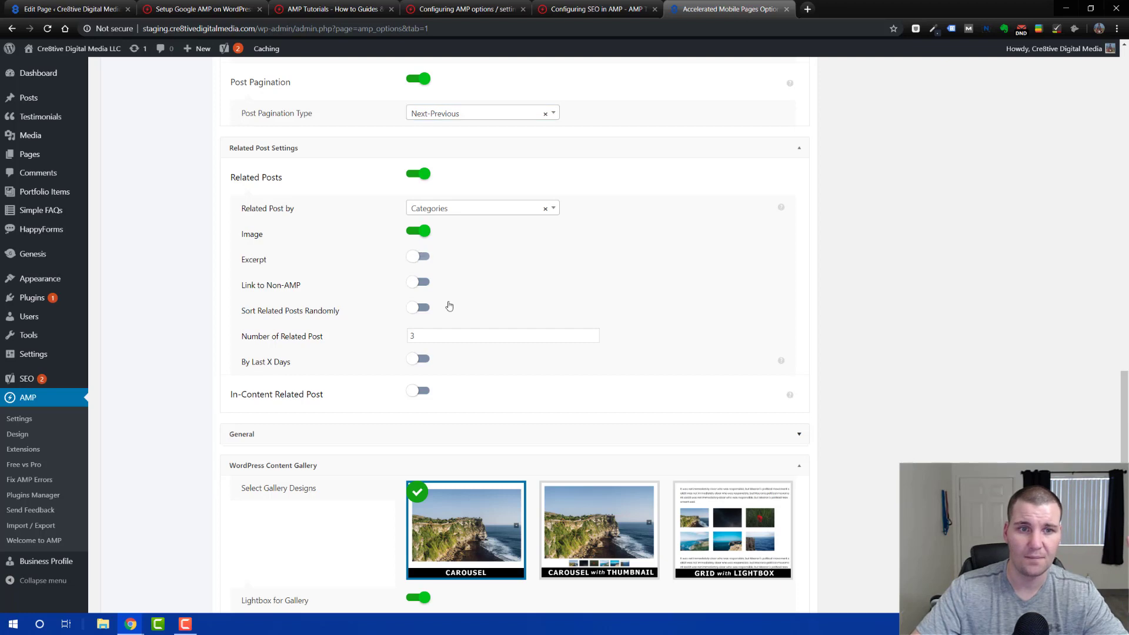
{"action": "left_click", "coordinate": [426, 283]}
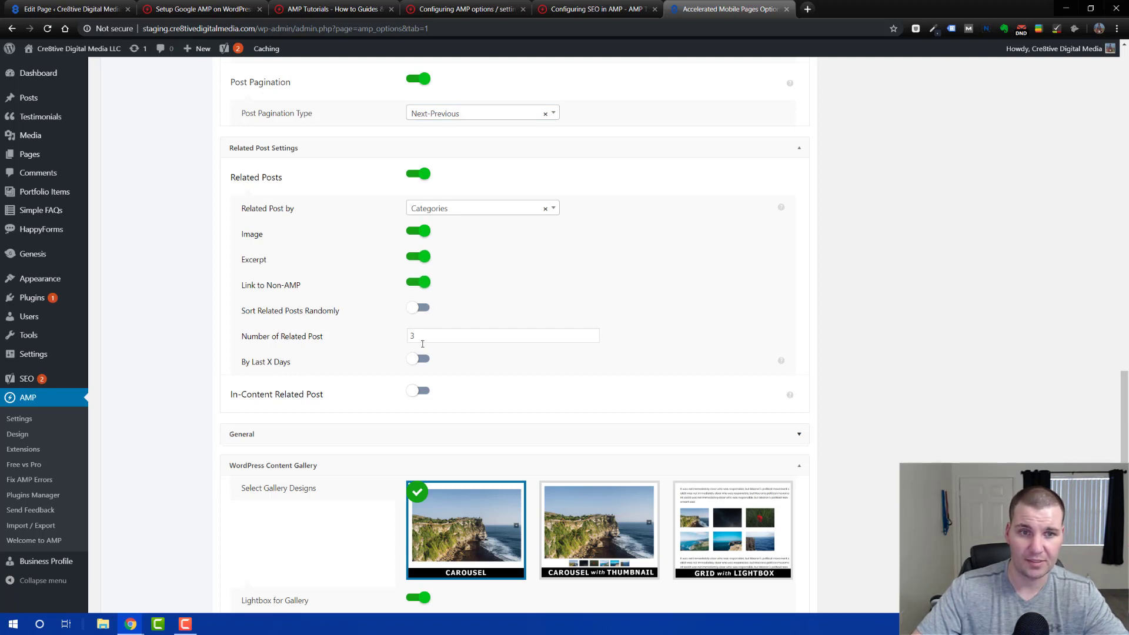
{"action": "left_click", "coordinate": [415, 309]}
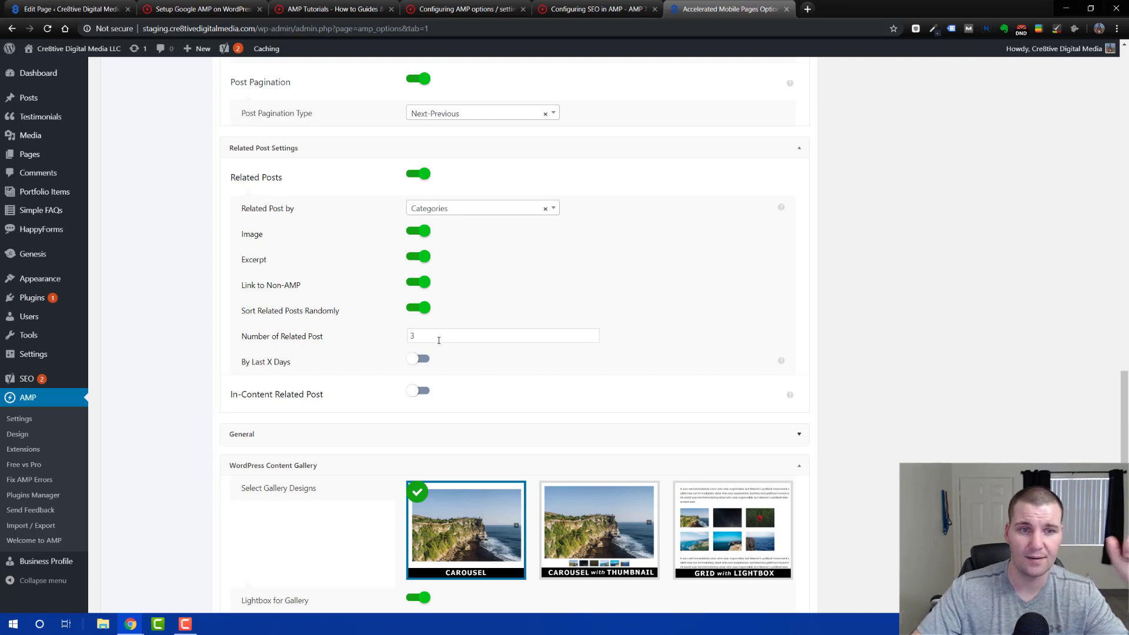
Try In-Content Related Post, look through its Related Post Display options, and turn the feature back off.
{"action": "left_click", "coordinate": [422, 391]}
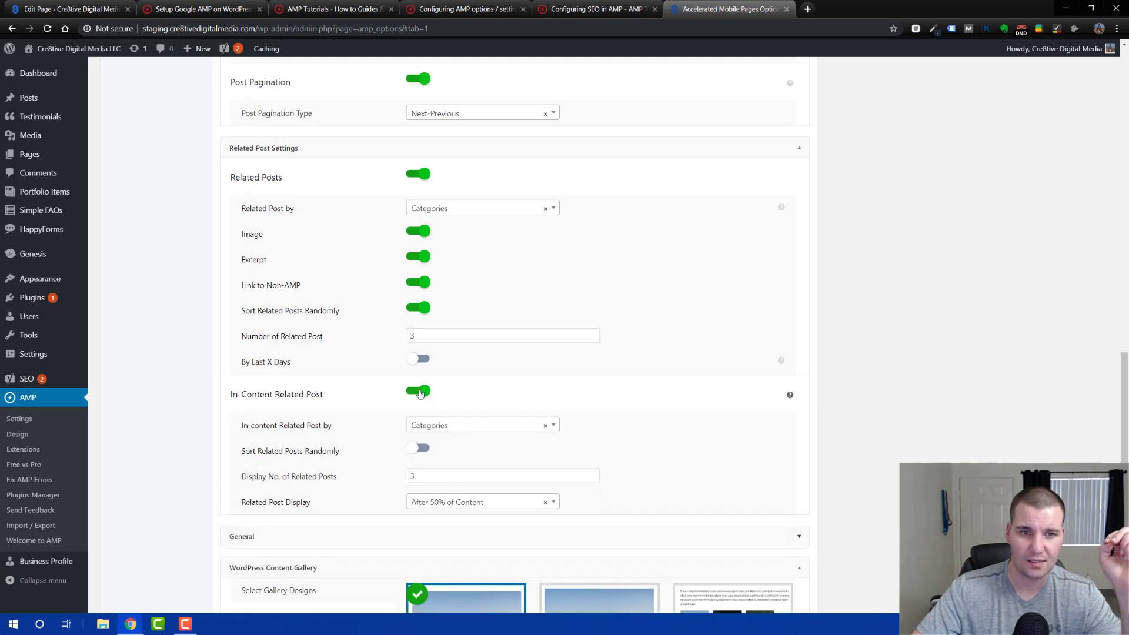
{"action": "left_click", "coordinate": [555, 504]}
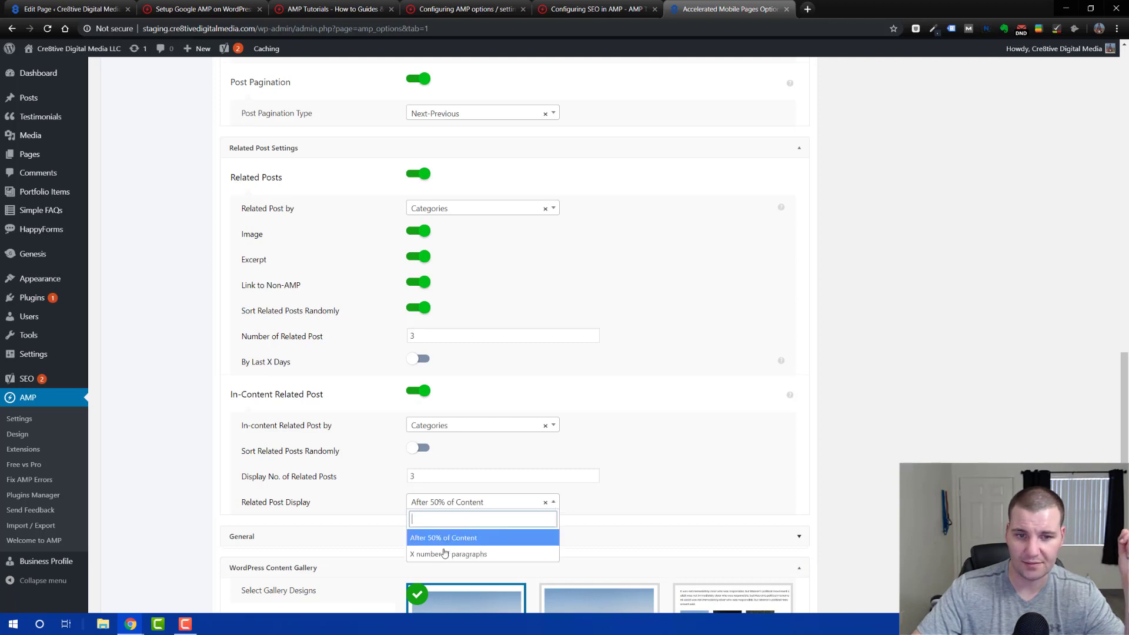
{"action": "left_click", "coordinate": [639, 507]}
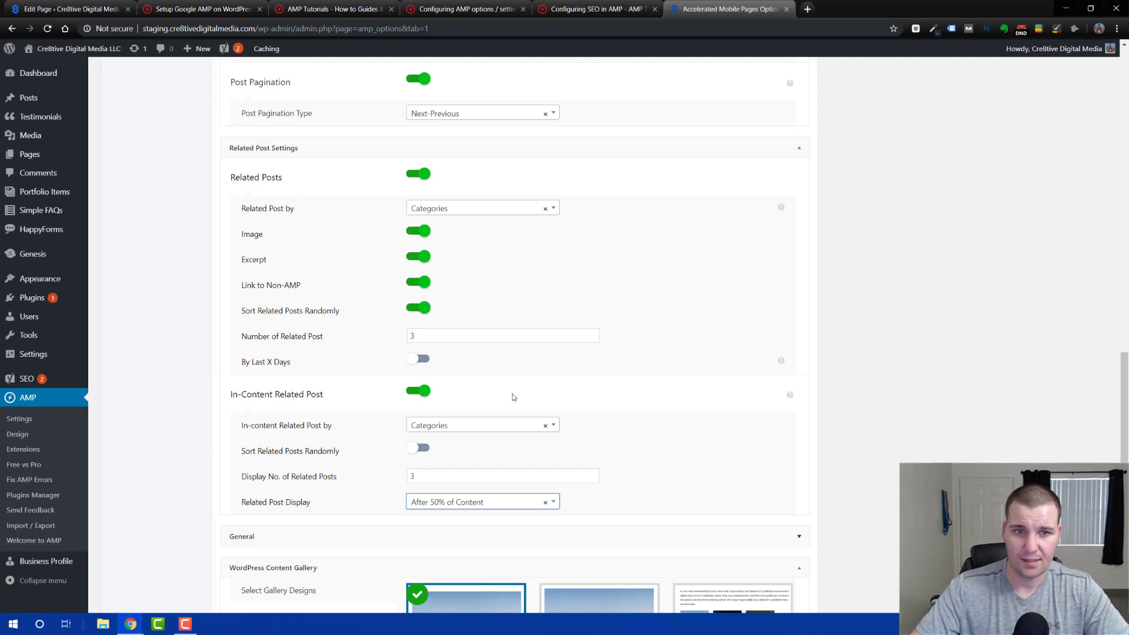
{"action": "left_click", "coordinate": [416, 396]}
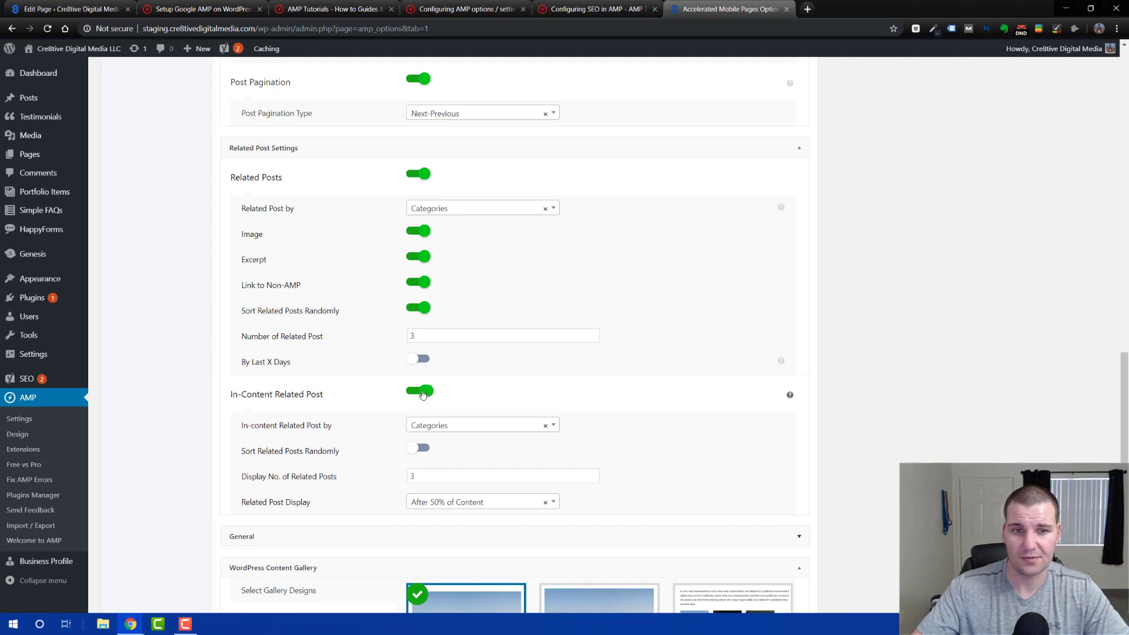
{"action": "left_click", "coordinate": [420, 392]}
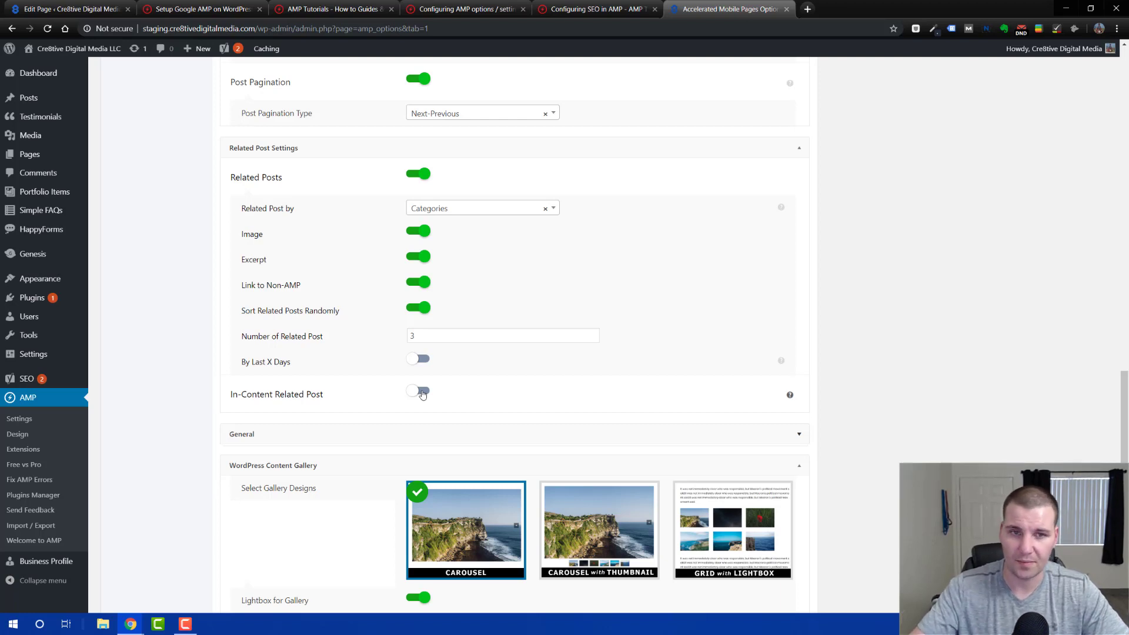
Review the content gallery options for single posts, and the Footer and Page design settings.
{"action": "scroll", "coordinate": [584, 323], "scroll_direction": "down", "scroll_amount": 2}
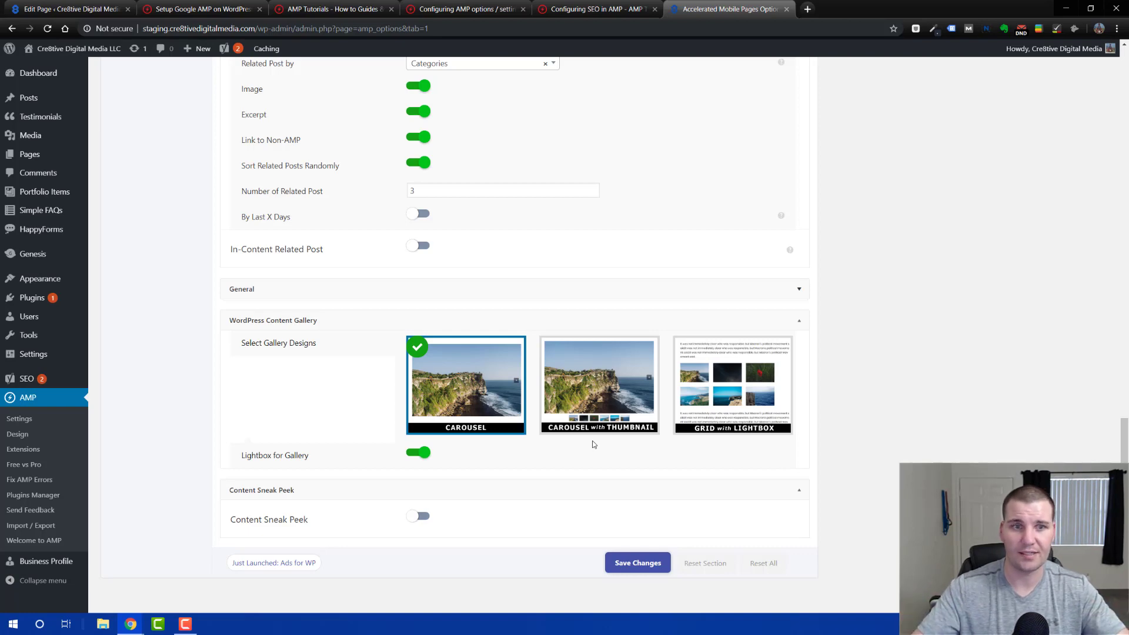
{"action": "left_click", "coordinate": [131, 320]}
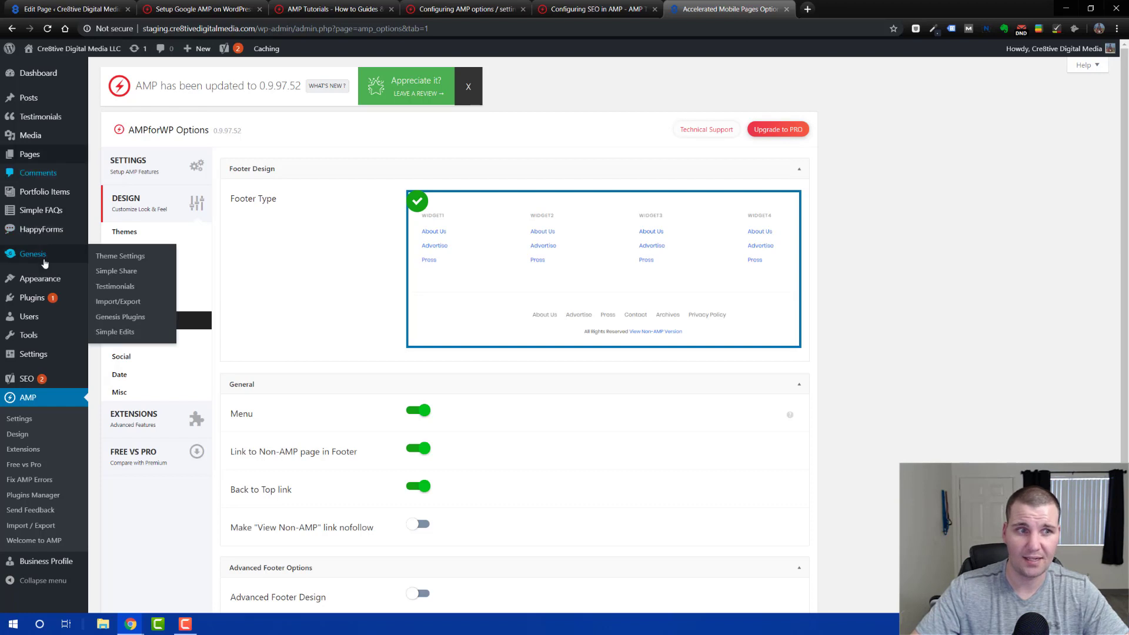
{"action": "mouse_move", "coordinate": [40, 280]}
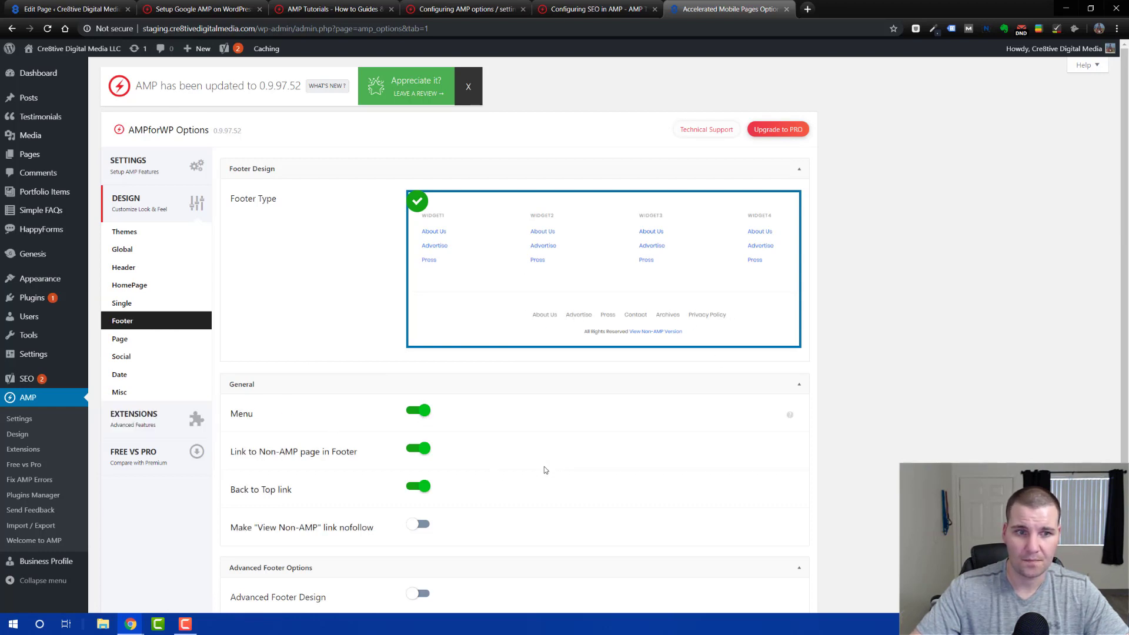
{"action": "scroll", "coordinate": [565, 450], "scroll_direction": "down", "scroll_amount": 1}
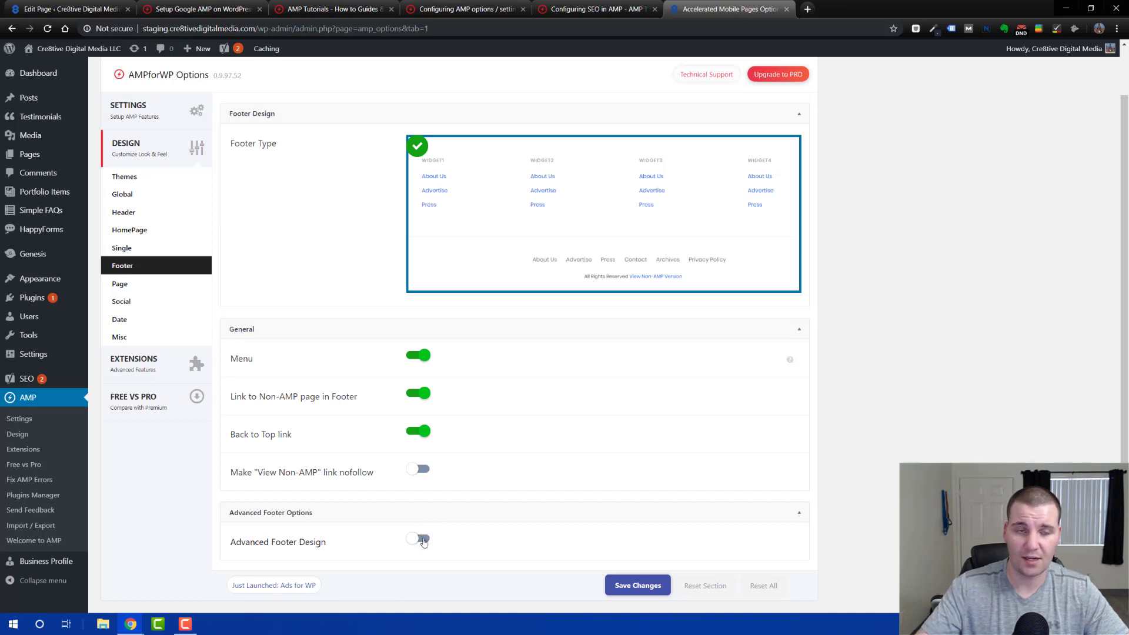
{"action": "left_click", "coordinate": [120, 283]}
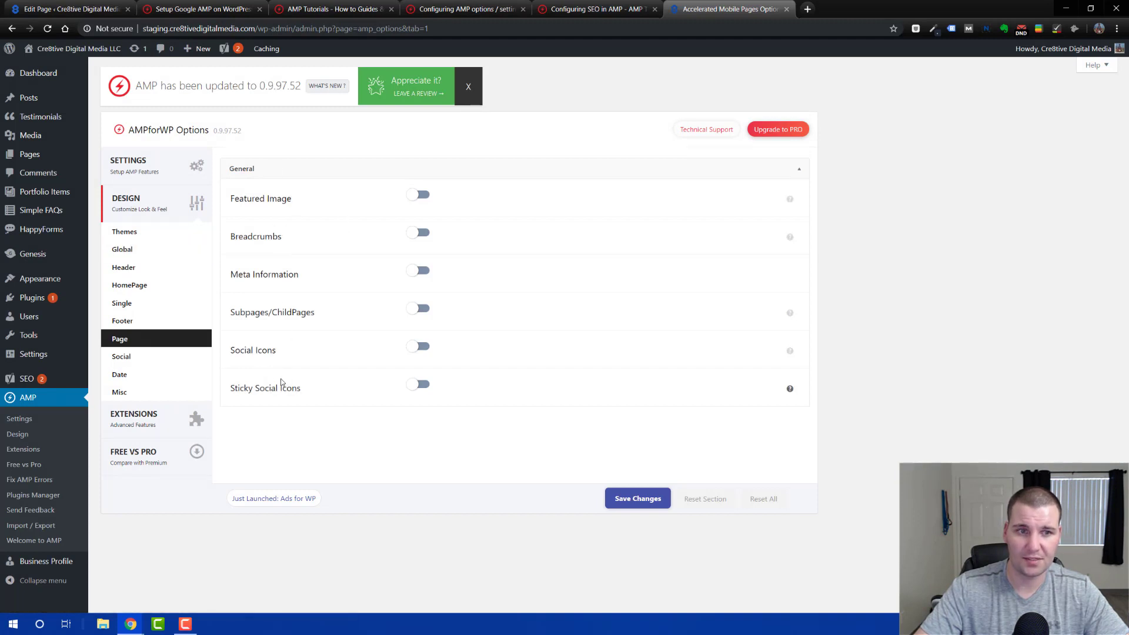
In the Social design settings, enable Facebook sharing and turn on Menu Social Profile.
{"action": "left_click", "coordinate": [122, 358]}
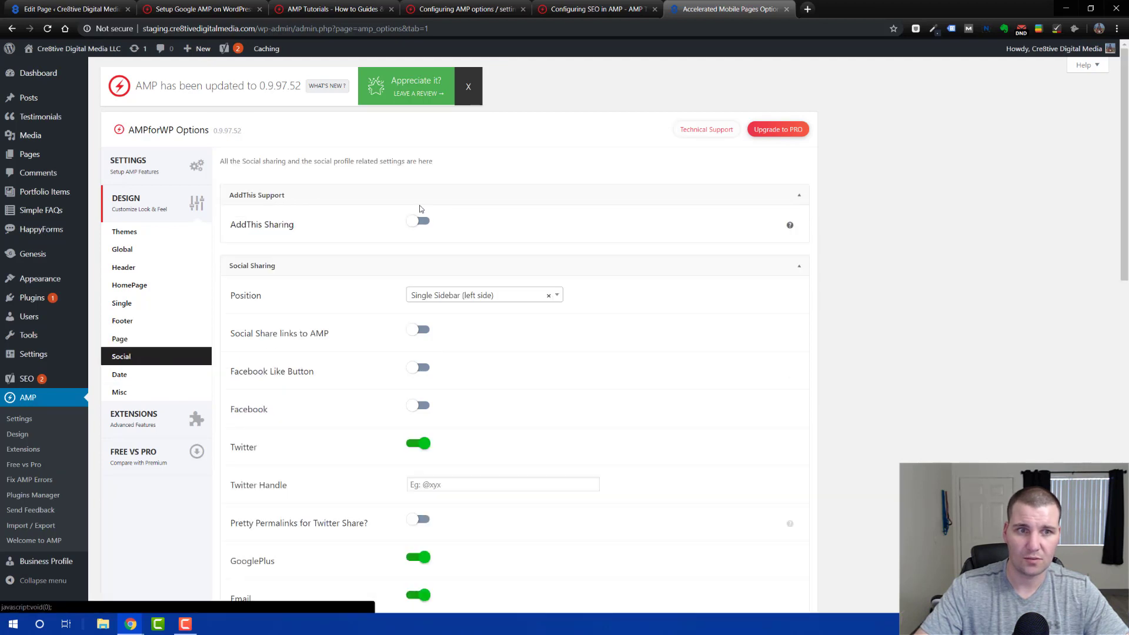
{"action": "scroll", "coordinate": [378, 249], "scroll_direction": "down", "scroll_amount": 2}
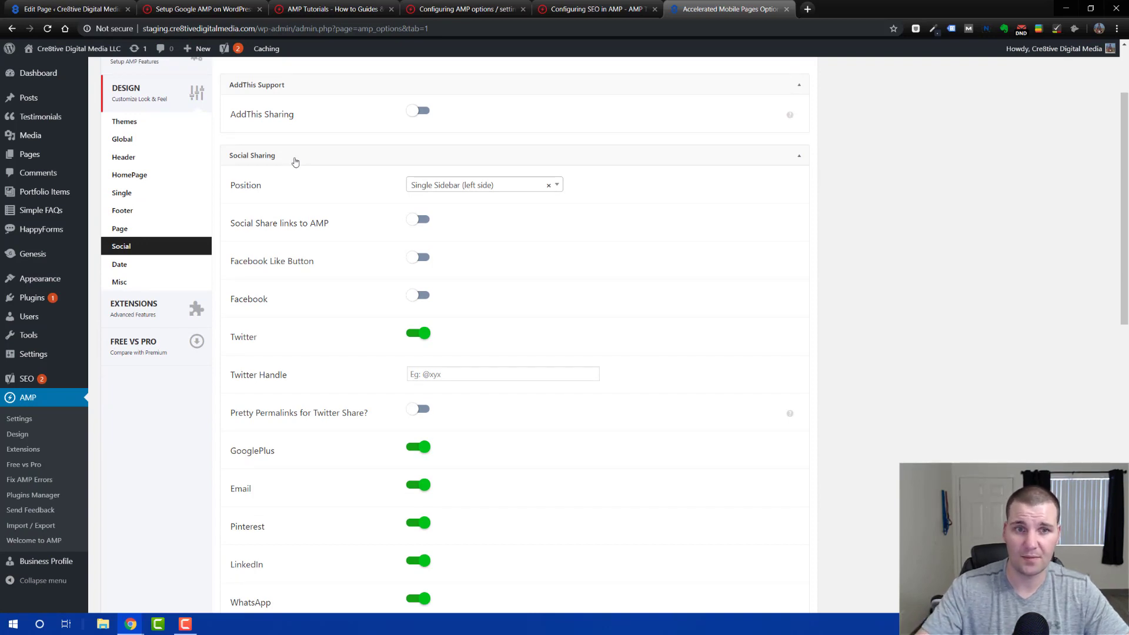
{"action": "left_click", "coordinate": [420, 299]}
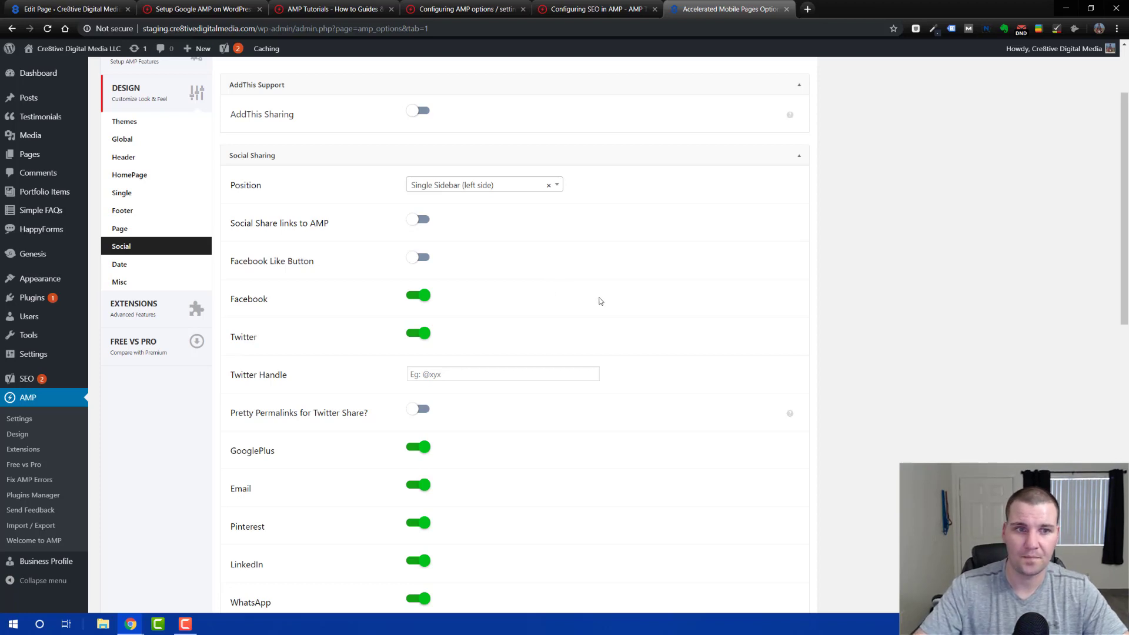
{"action": "scroll", "coordinate": [598, 300], "scroll_direction": "down", "scroll_amount": 10}
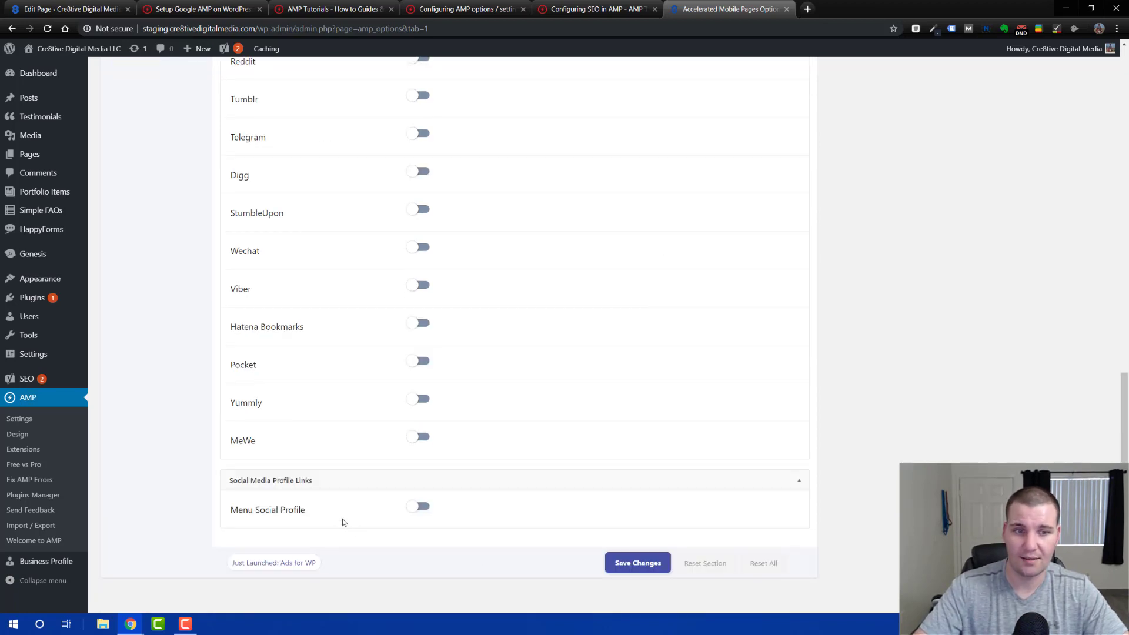
{"action": "left_click", "coordinate": [419, 507]}
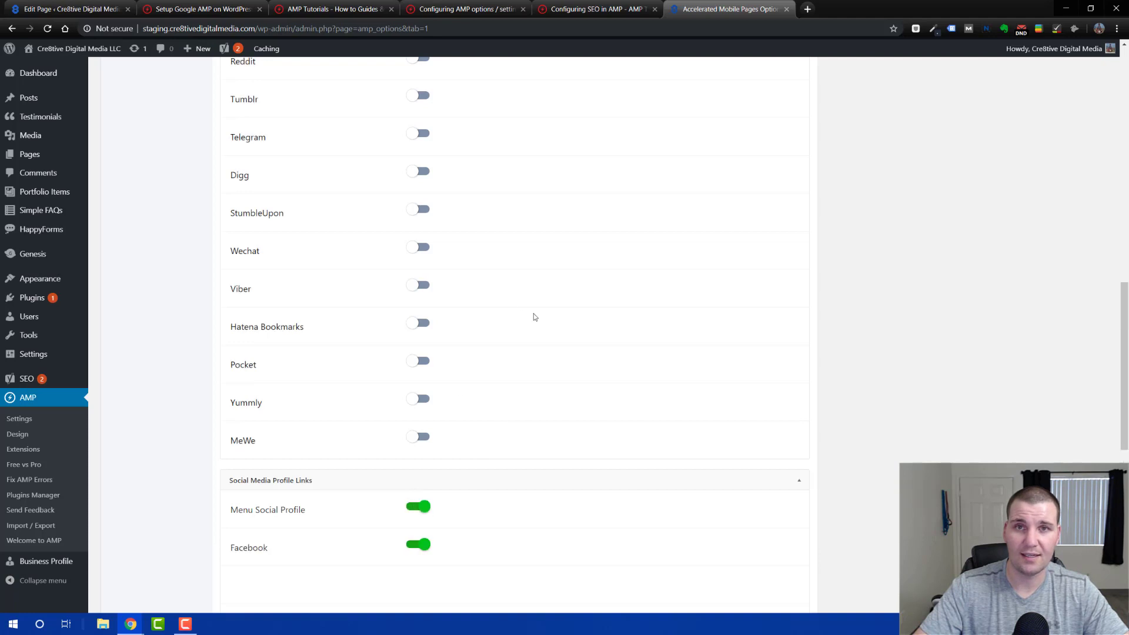
Review the network toggles and URL fields under Social Media Profile Links in the Social design settings.
{"action": "scroll", "coordinate": [523, 352], "scroll_direction": "down", "scroll_amount": 5}
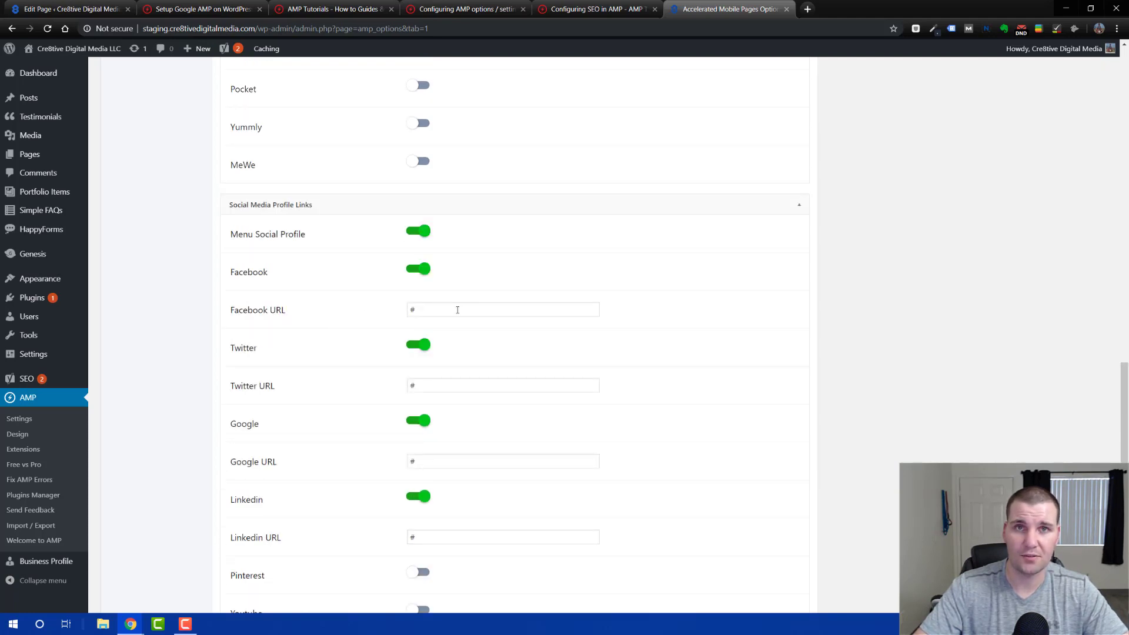
{"action": "scroll", "coordinate": [321, 422], "scroll_direction": "down", "scroll_amount": 4}
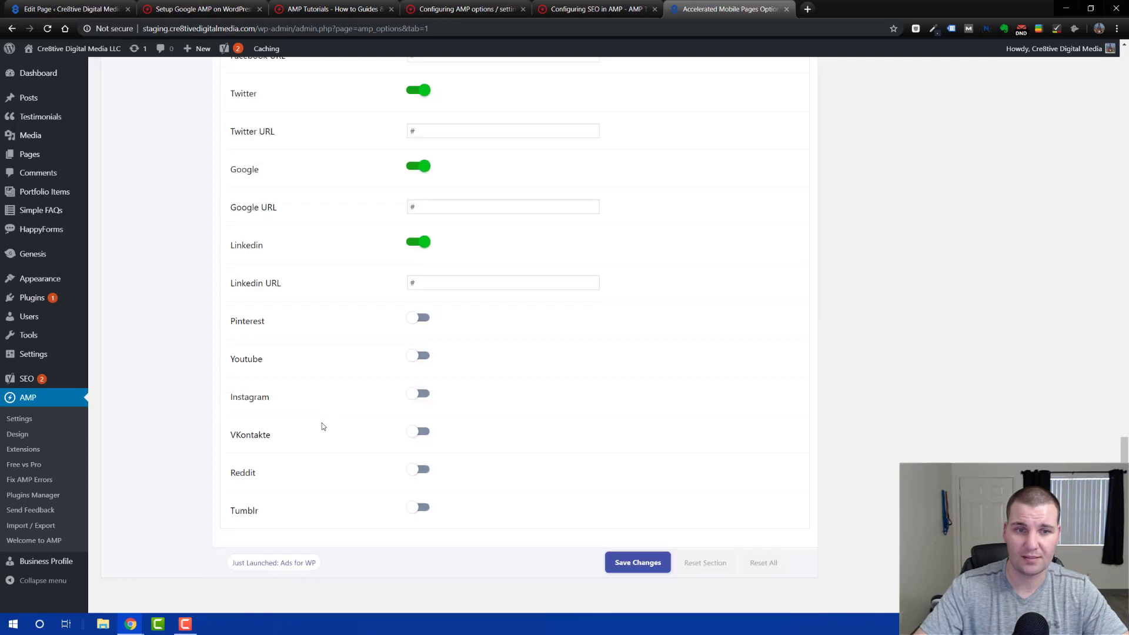
{"action": "scroll", "coordinate": [321, 419], "scroll_direction": "up", "scroll_amount": 7}
{"action": "scroll", "coordinate": [322, 411], "scroll_direction": "up", "scroll_amount": 15}
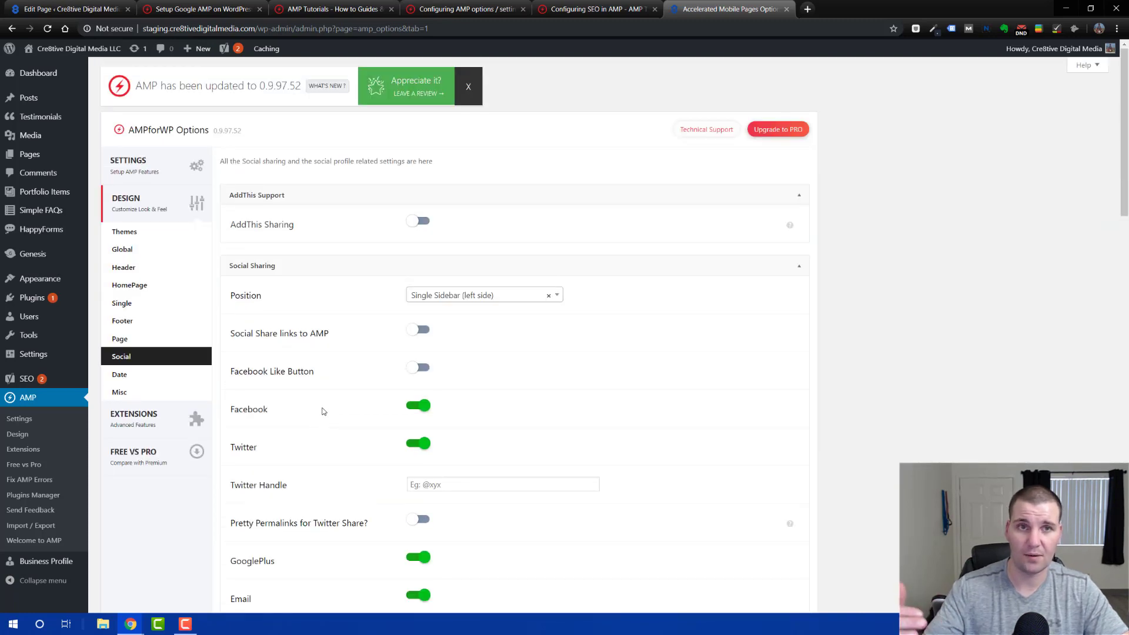
Review the Date design settings, including the Show Date As and Date Format choices, and the Misc design settings.
{"action": "left_click", "coordinate": [142, 375]}
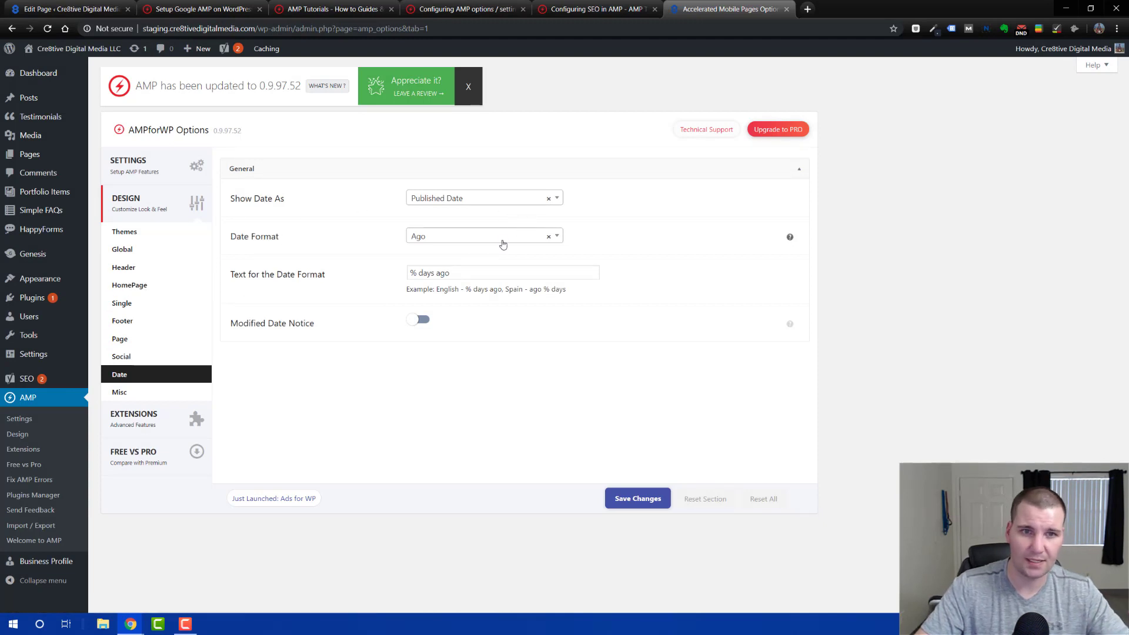
{"action": "left_click", "coordinate": [560, 203]}
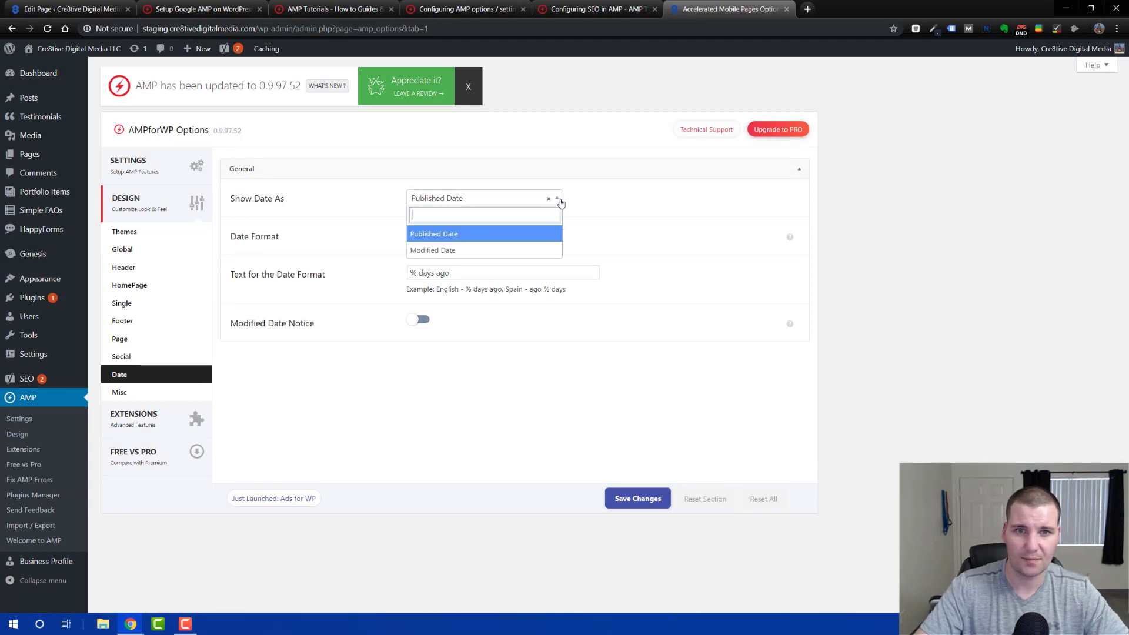
{"action": "left_click", "coordinate": [659, 203]}
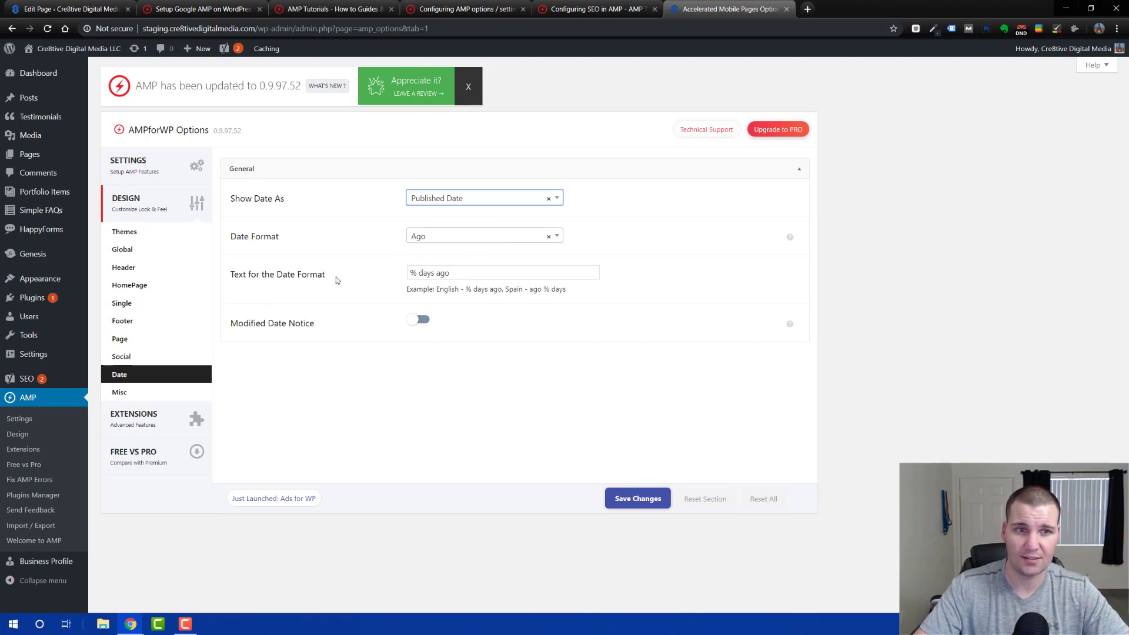
{"action": "left_click", "coordinate": [554, 237]}
{"action": "left_click", "coordinate": [128, 395]}
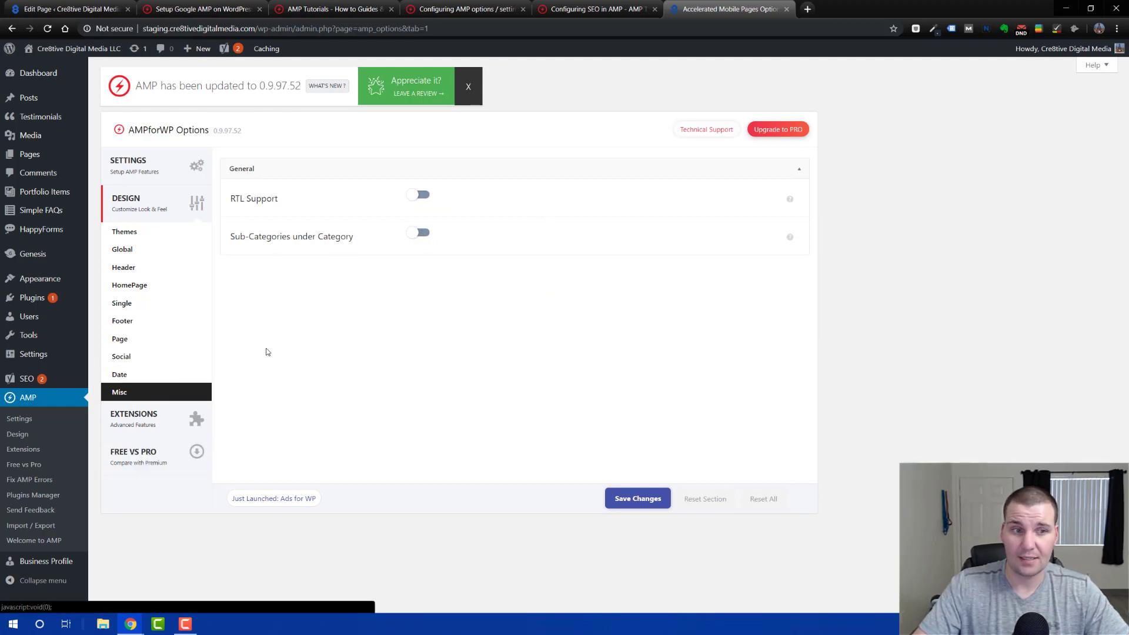
Browse the whole list of premium AMP extensions and return to its beginning.
{"action": "left_click", "coordinate": [180, 417]}
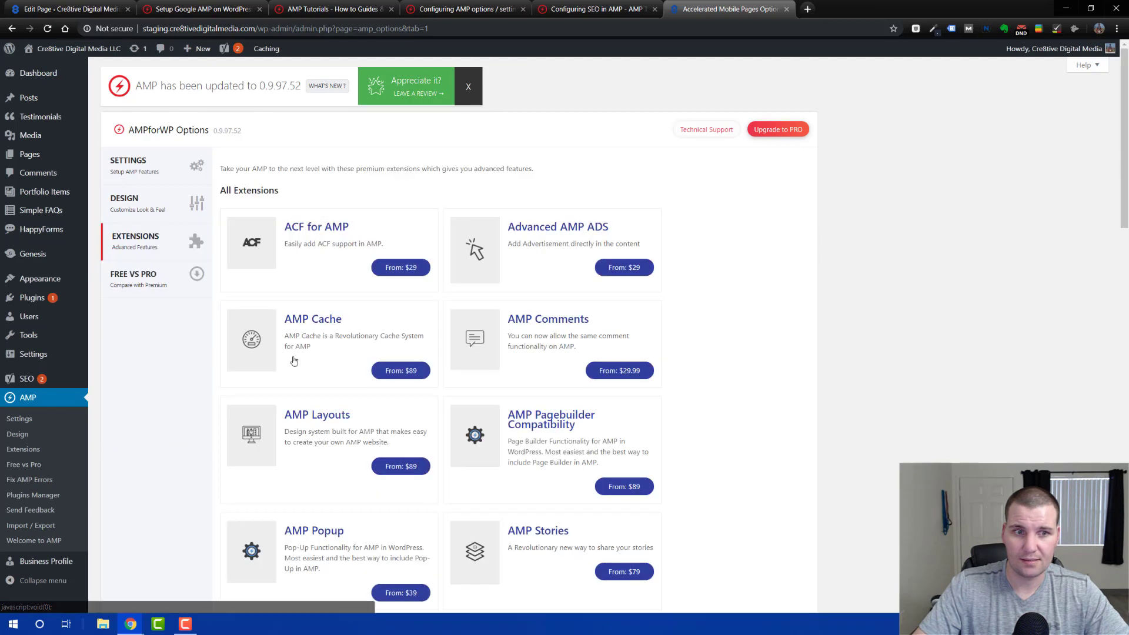
{"action": "scroll", "coordinate": [466, 239], "scroll_direction": "down", "scroll_amount": 3}
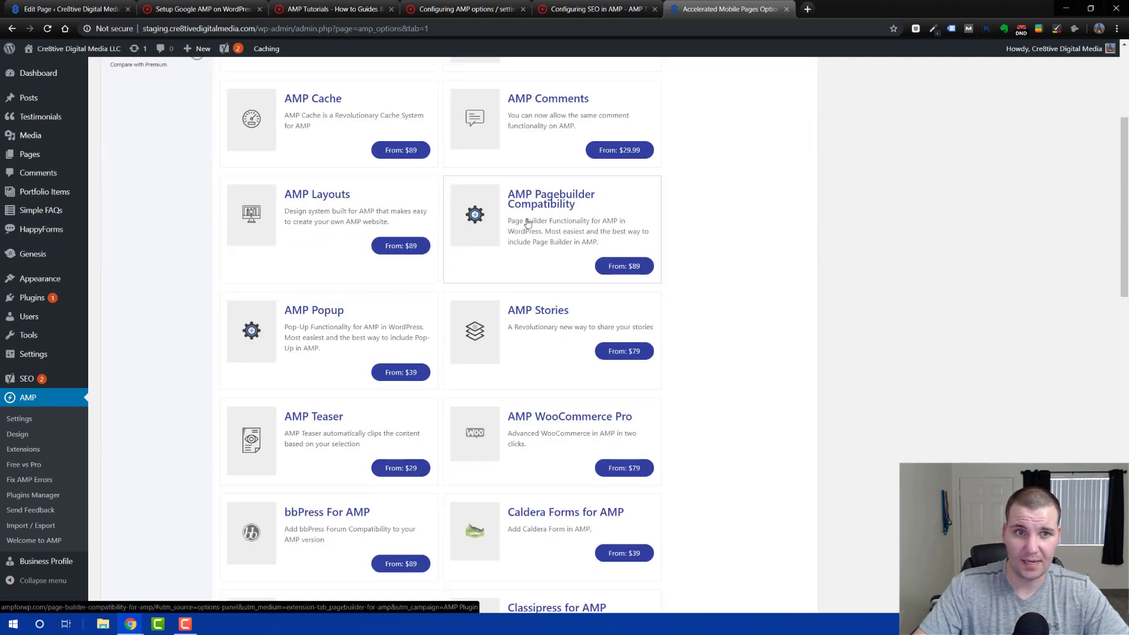
{"action": "scroll", "coordinate": [500, 177], "scroll_direction": "up", "scroll_amount": 2}
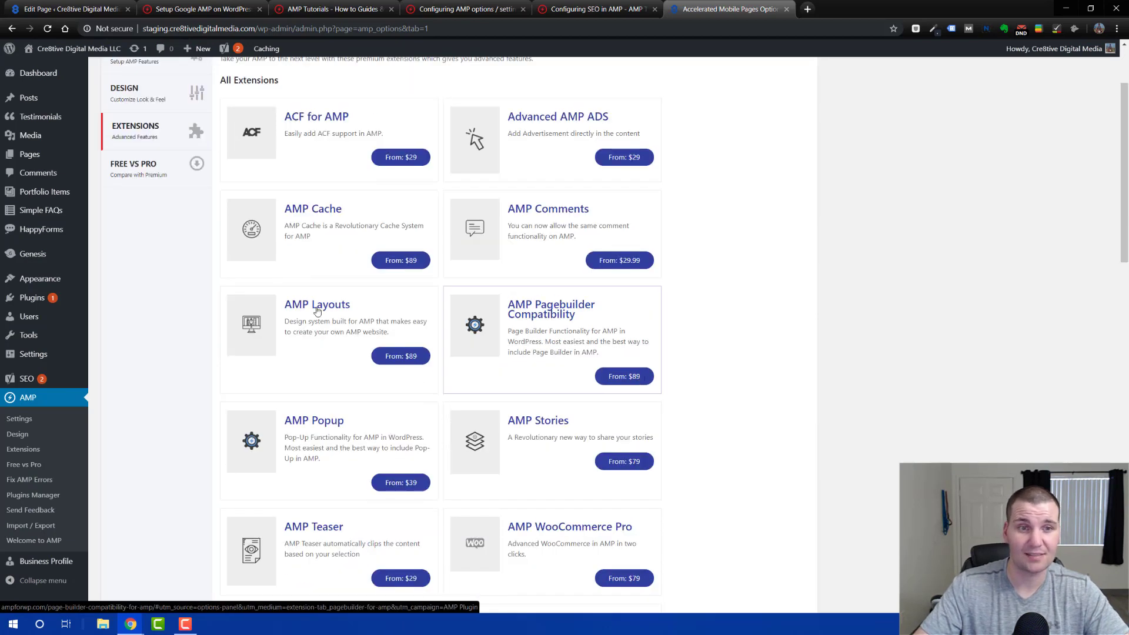
{"action": "scroll", "coordinate": [332, 350], "scroll_direction": "down", "scroll_amount": 3}
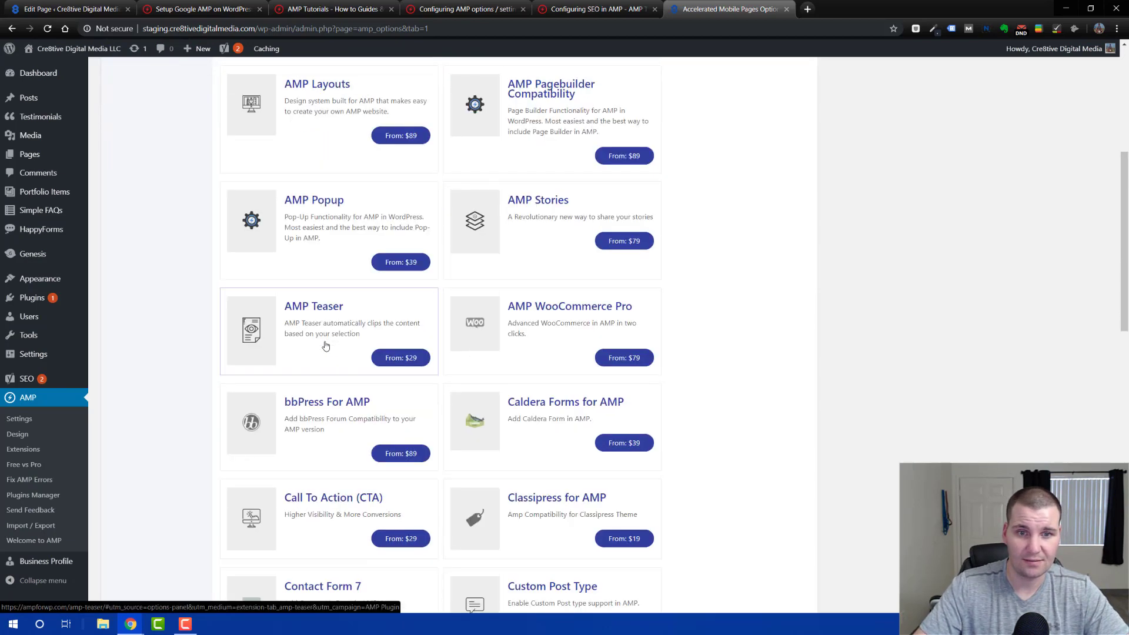
{"action": "scroll", "coordinate": [325, 345], "scroll_direction": "down", "scroll_amount": 3}
{"action": "scroll", "coordinate": [472, 299], "scroll_direction": "down", "scroll_amount": 7}
{"action": "scroll", "coordinate": [472, 300], "scroll_direction": "down", "scroll_amount": 3}
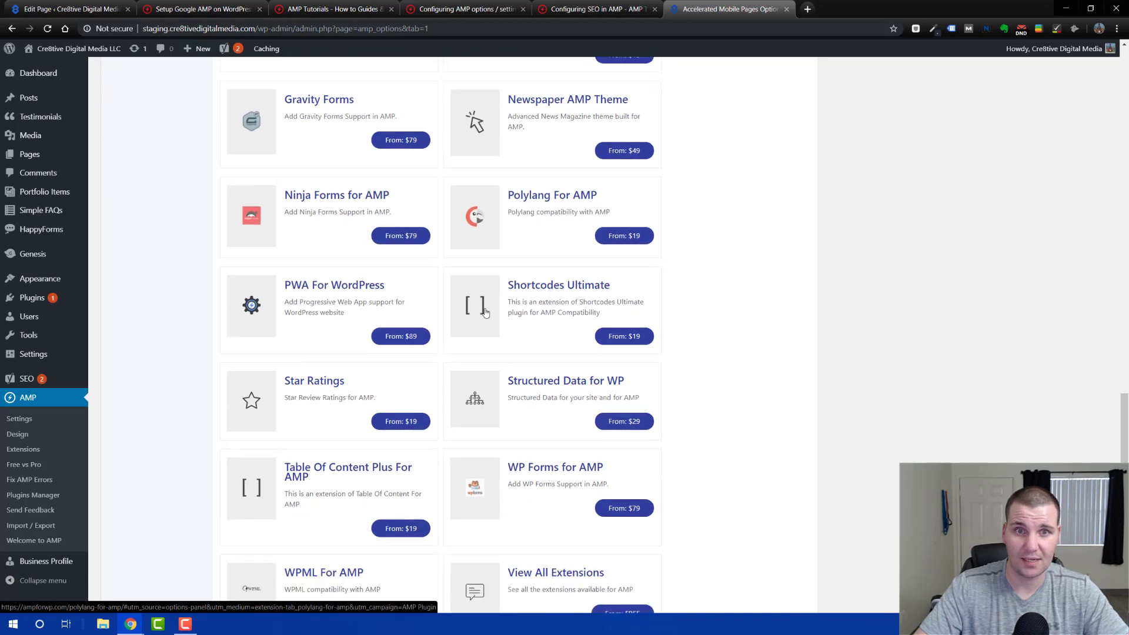
{"action": "scroll", "coordinate": [602, 300], "scroll_direction": "up", "scroll_amount": 15}
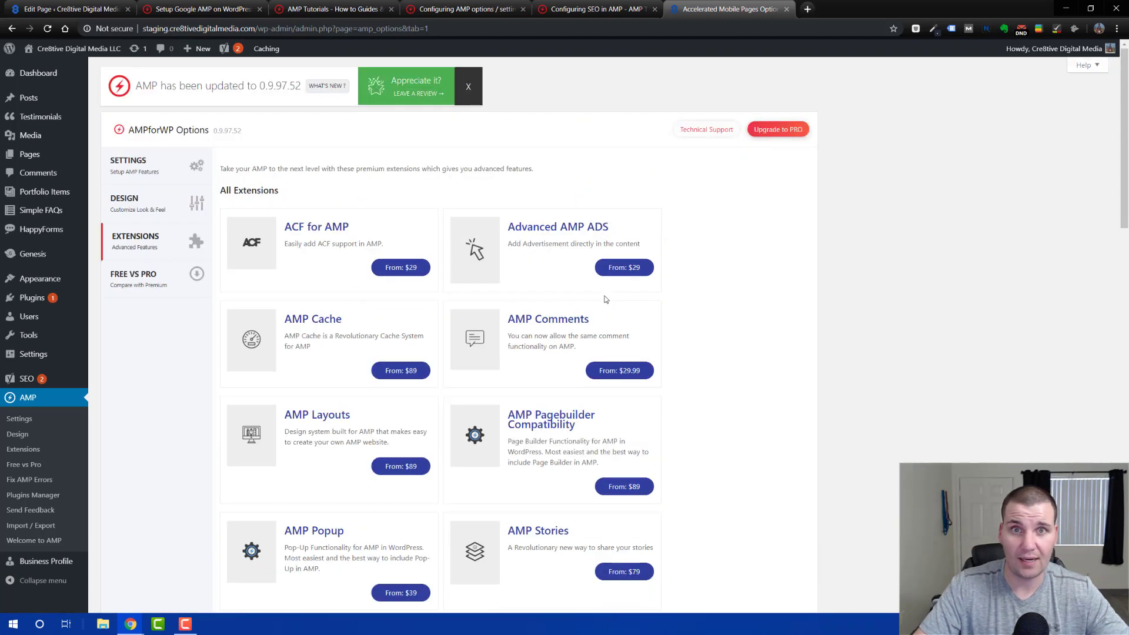